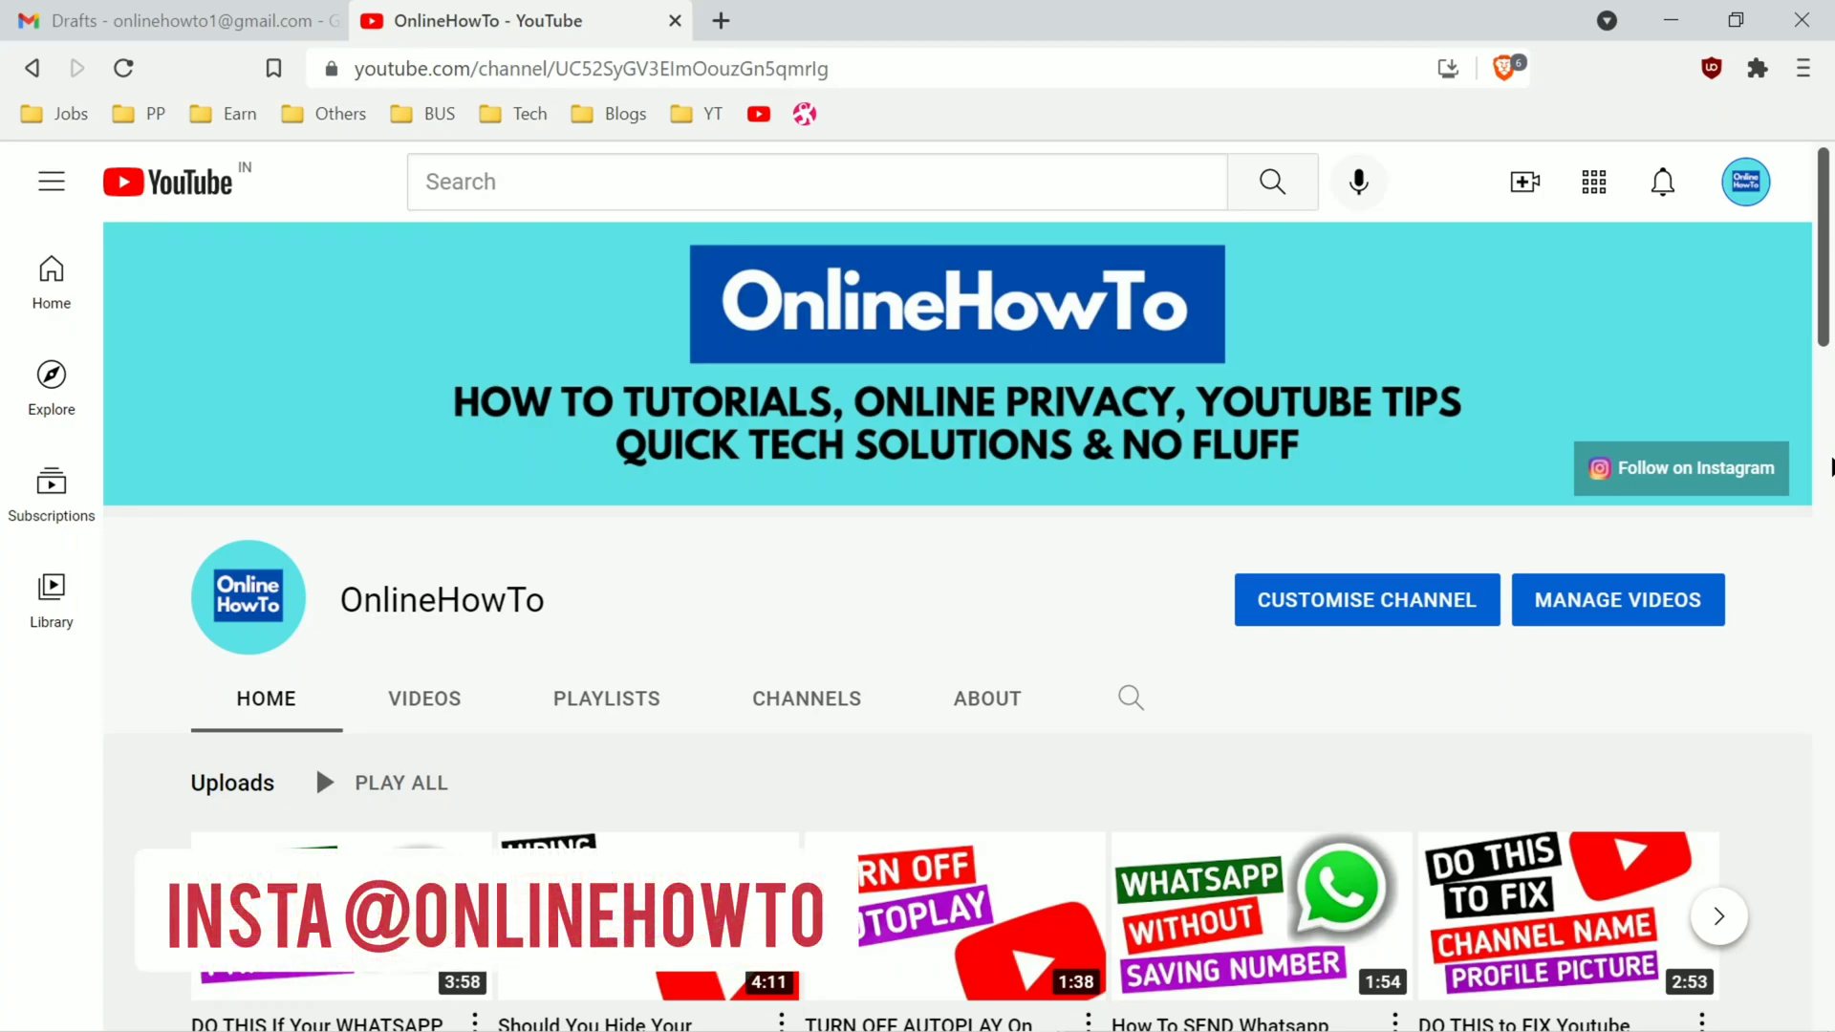
Switch to the Gmail tab and open the full settings page from the gear menu
scroll(1831, 466, down, 7)
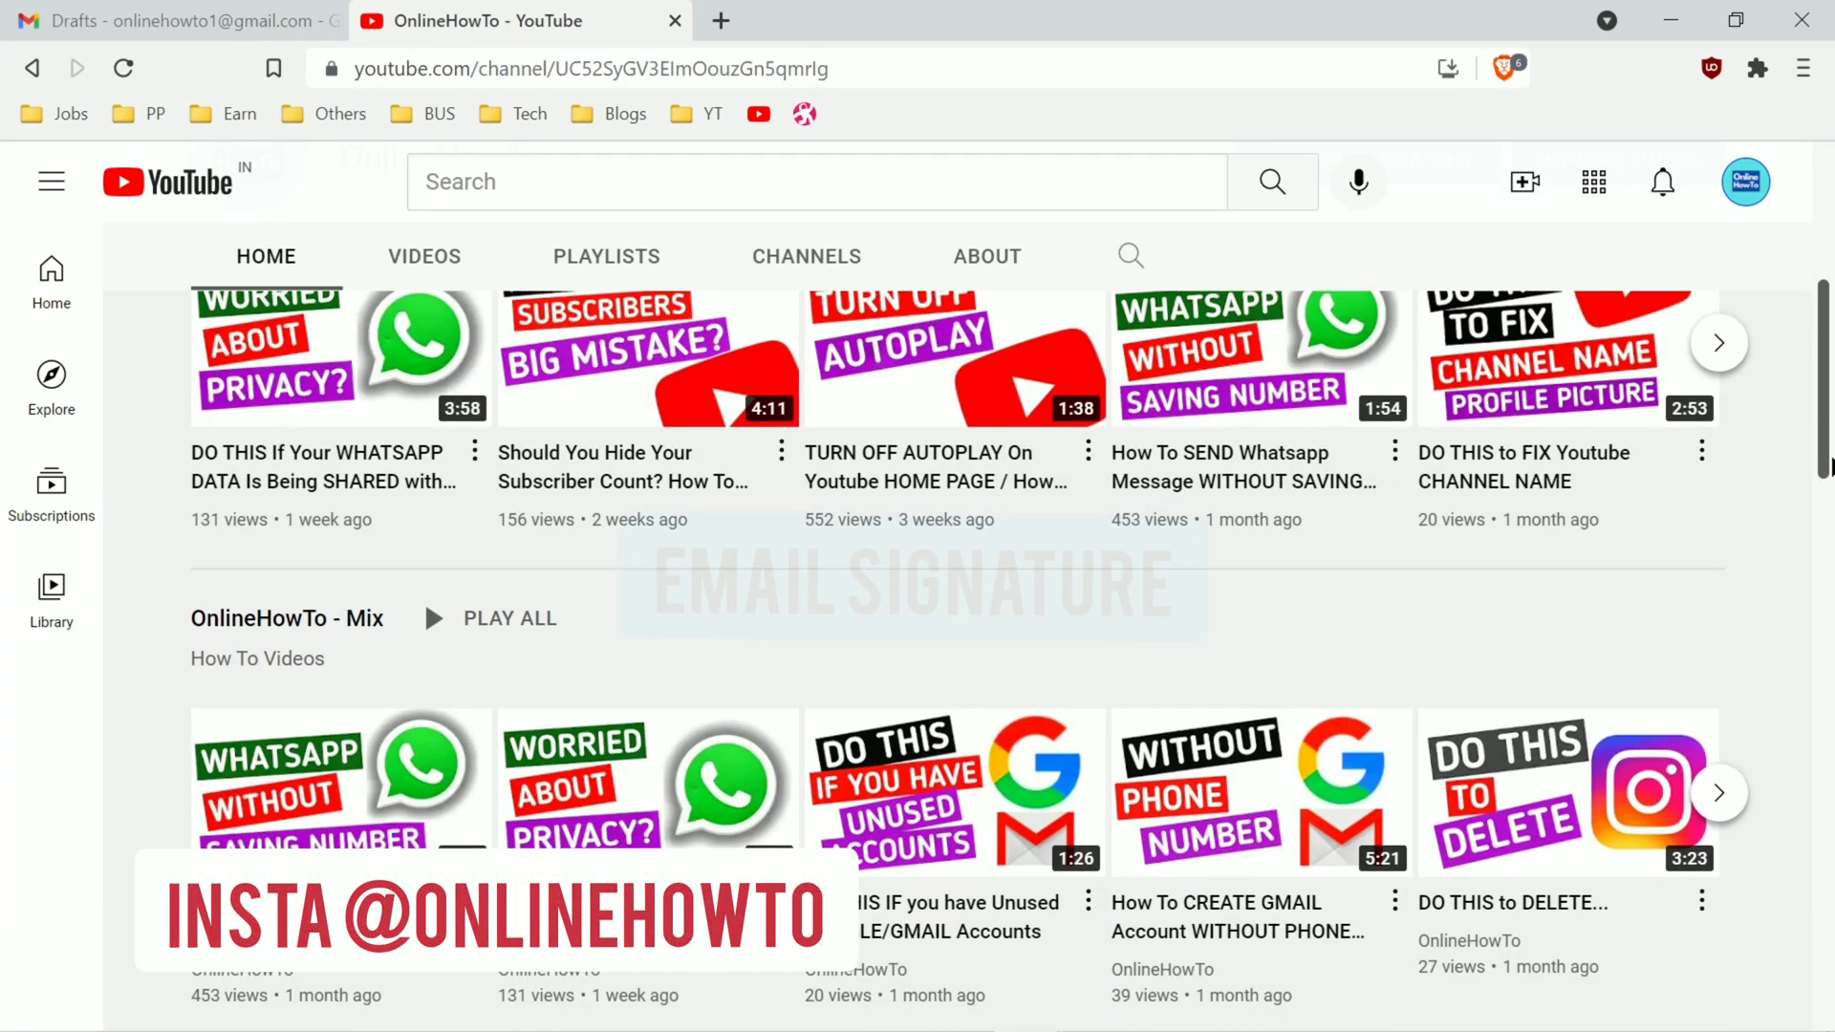
scroll(1831, 465, down, 9)
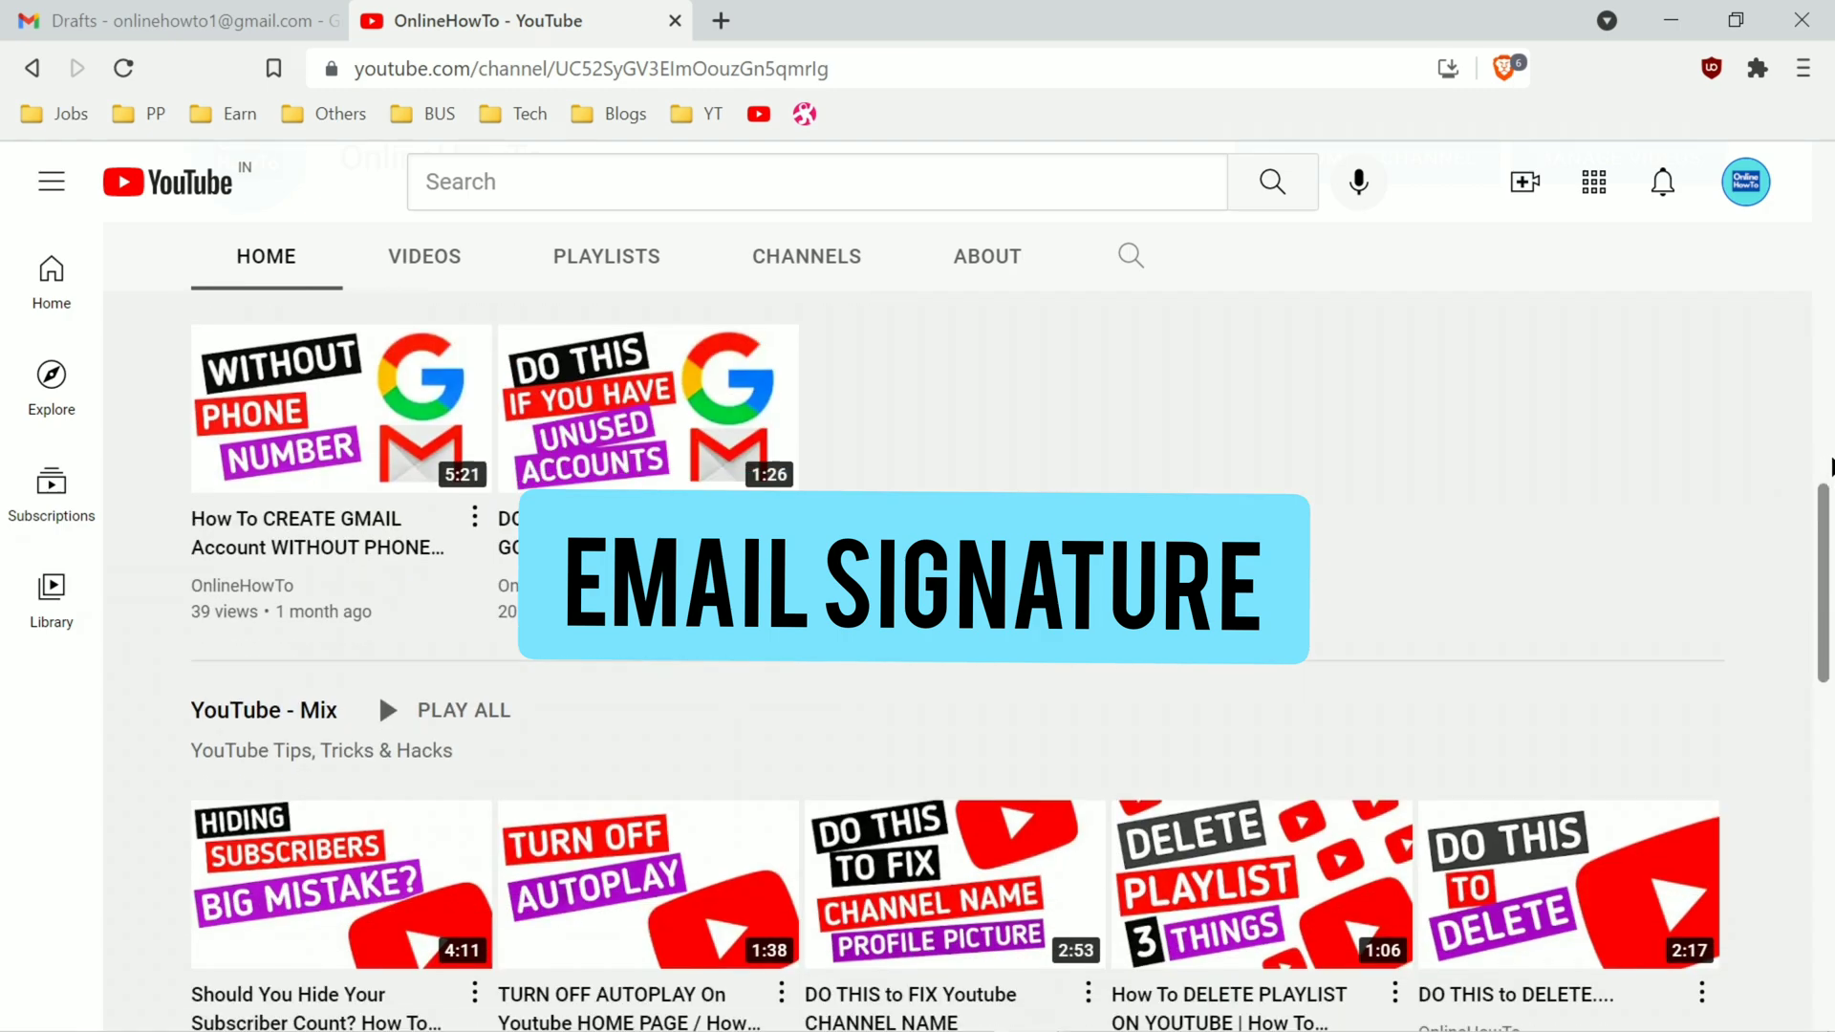
scroll(1830, 466, down, 3)
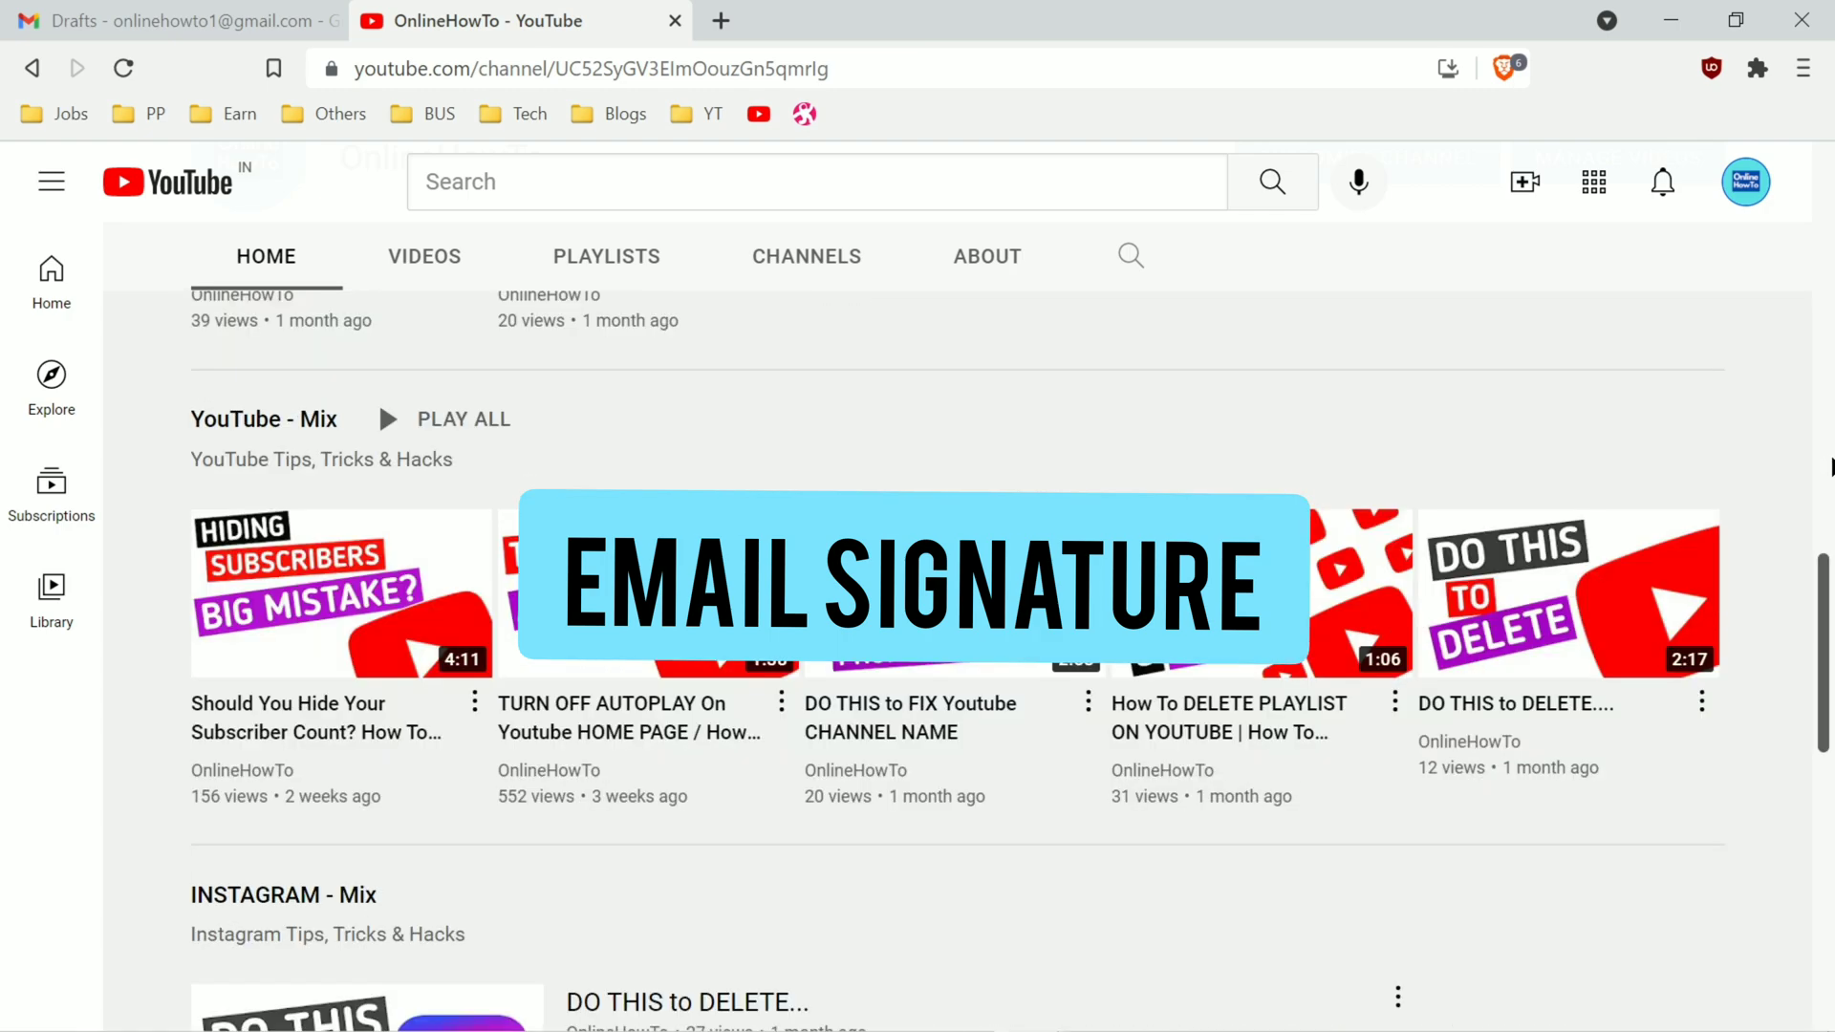
scroll(1830, 466, down, 7)
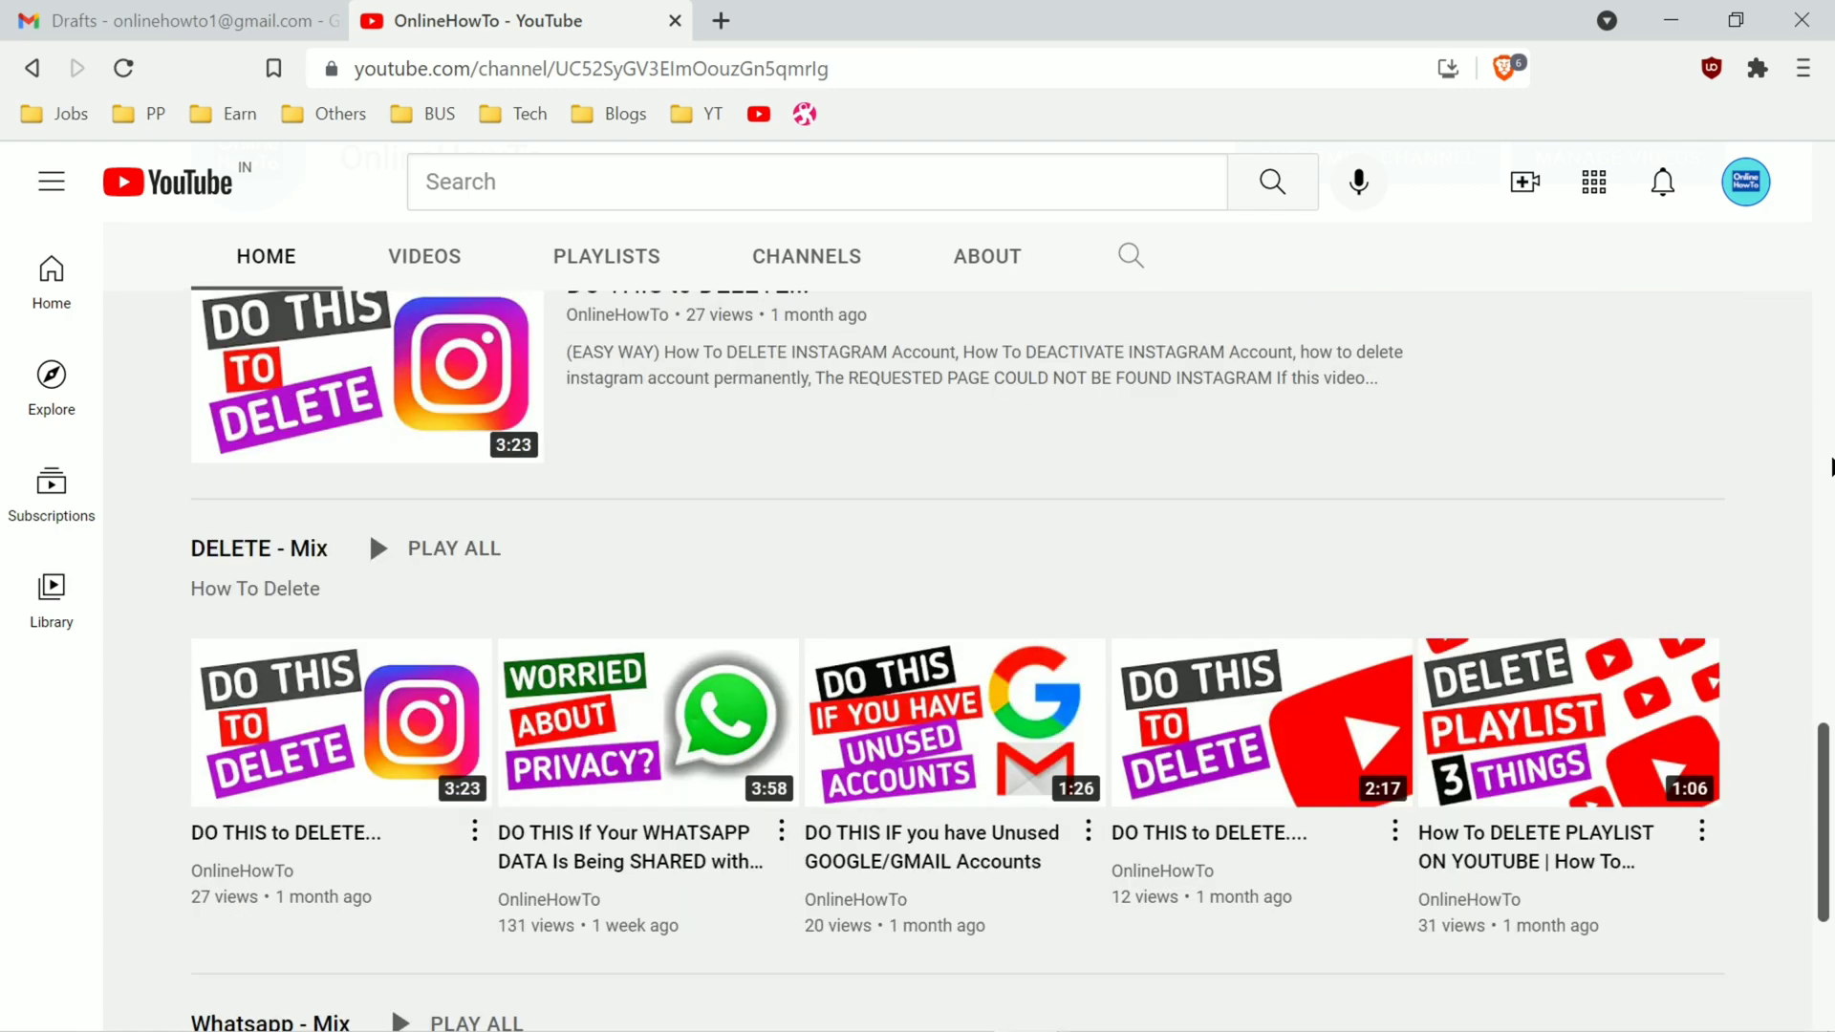
scroll(1830, 466, up, 2)
scroll(1830, 466, down, 3)
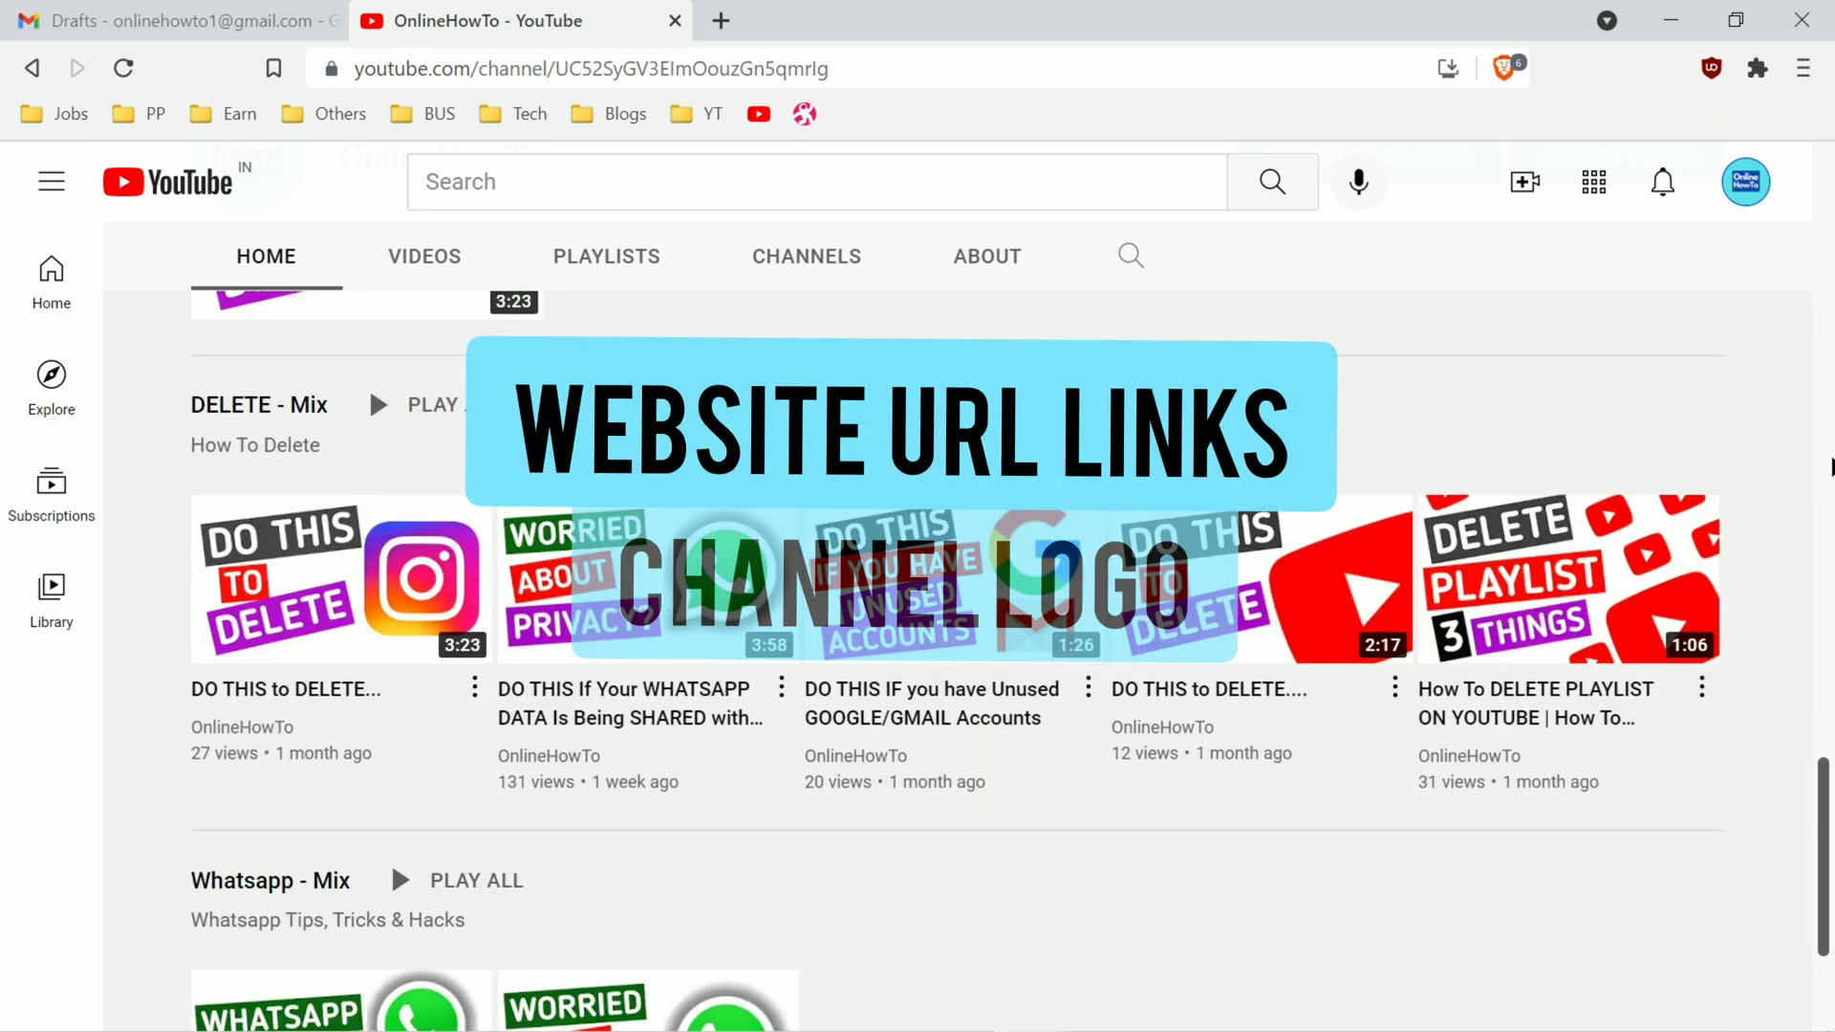
scroll(1830, 465, down, 3)
scroll(1831, 465, up, 3)
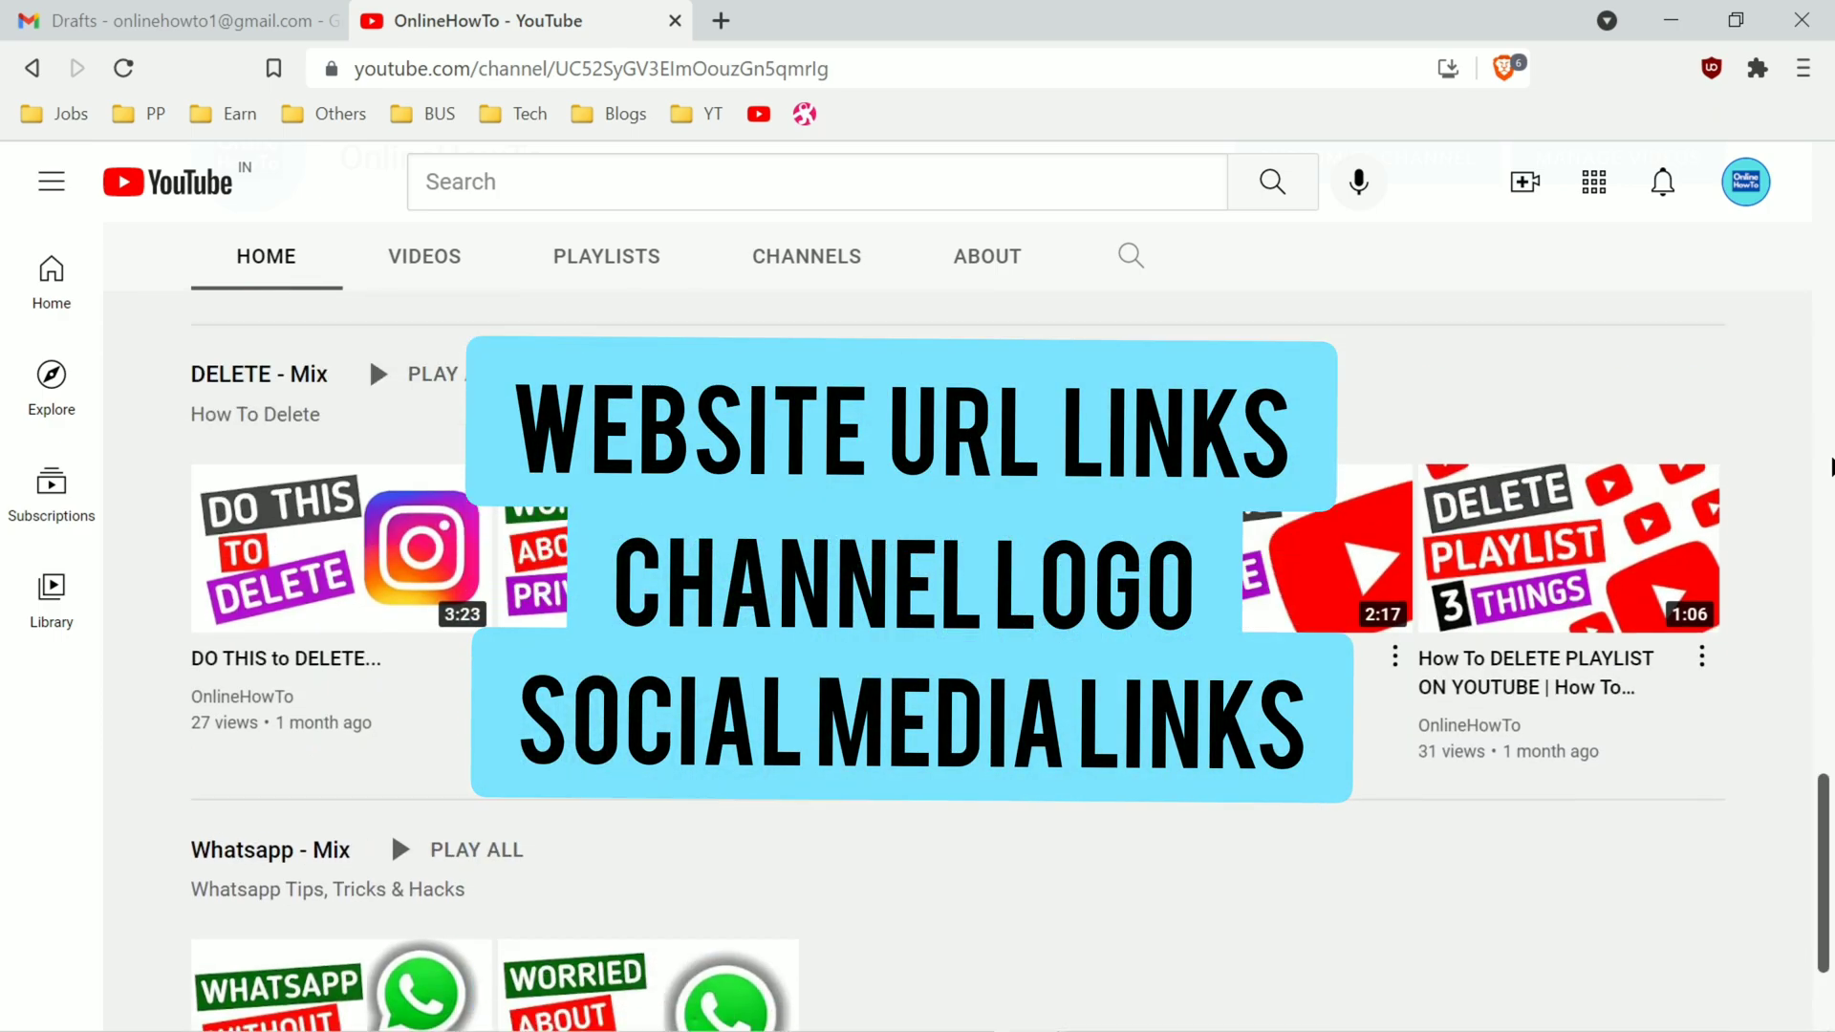
scroll(1830, 465, up, 6)
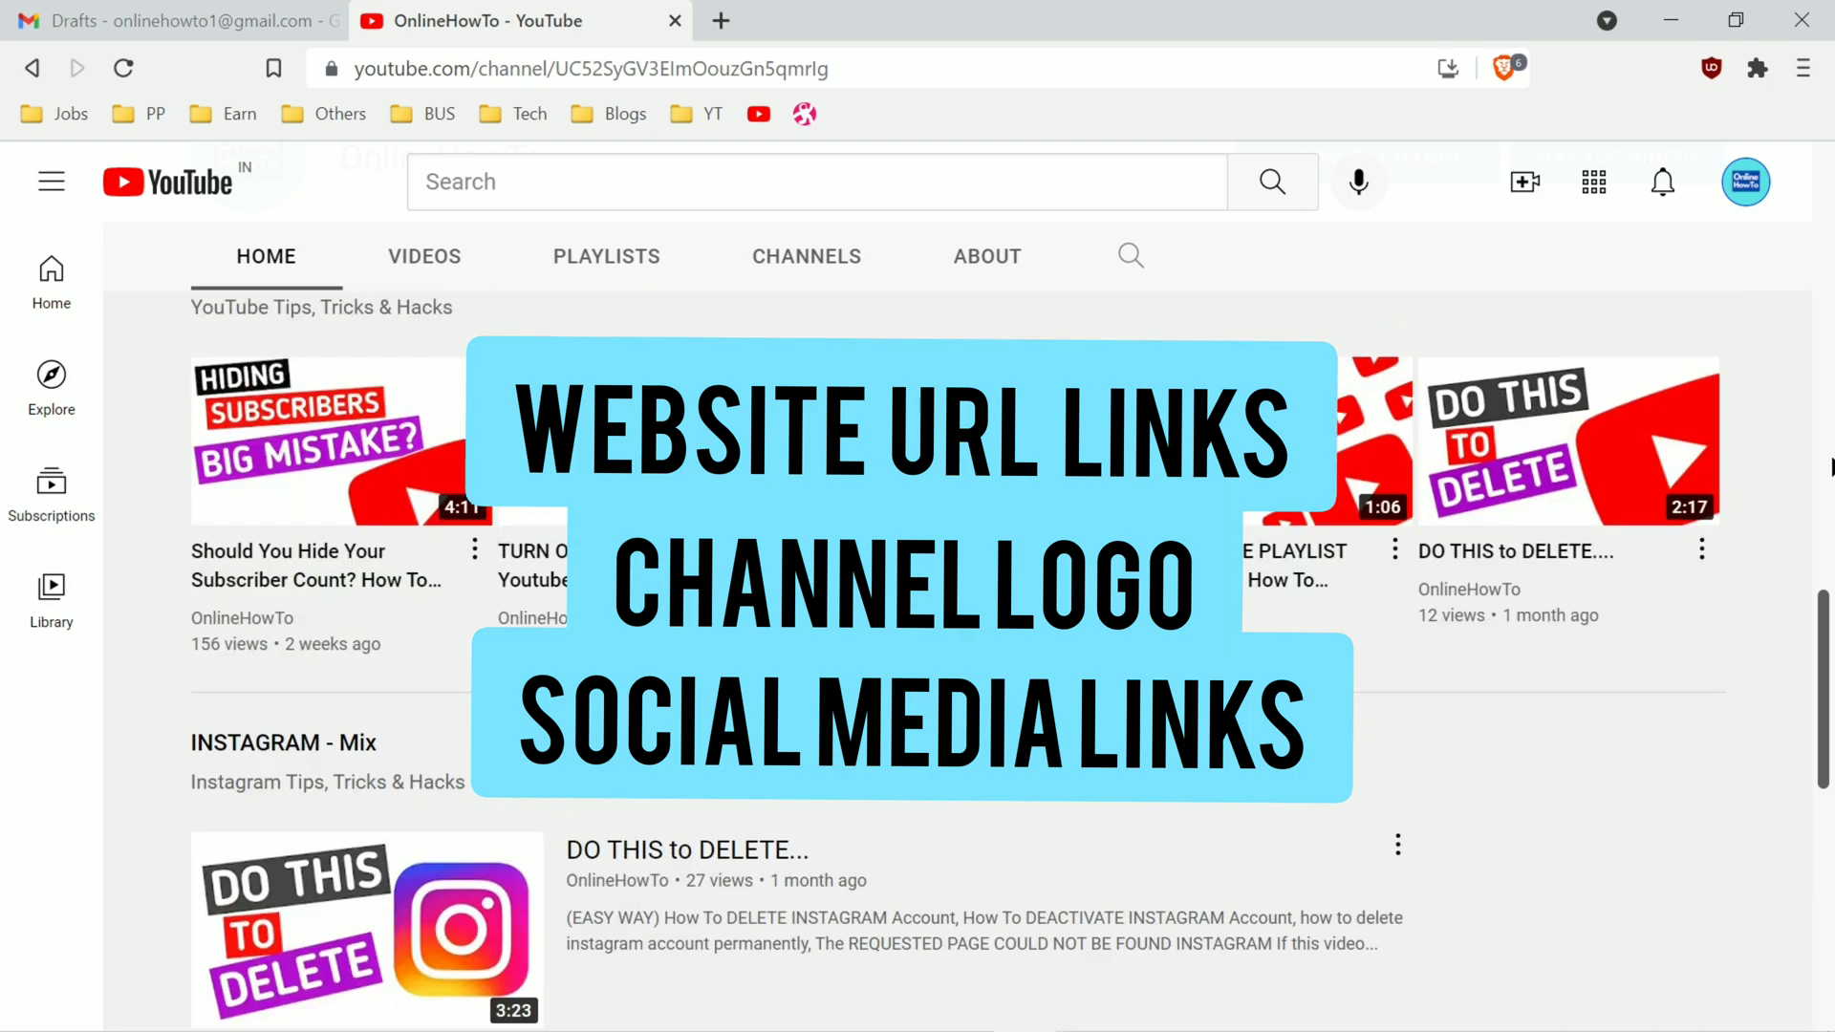
scroll(1831, 466, up, 1)
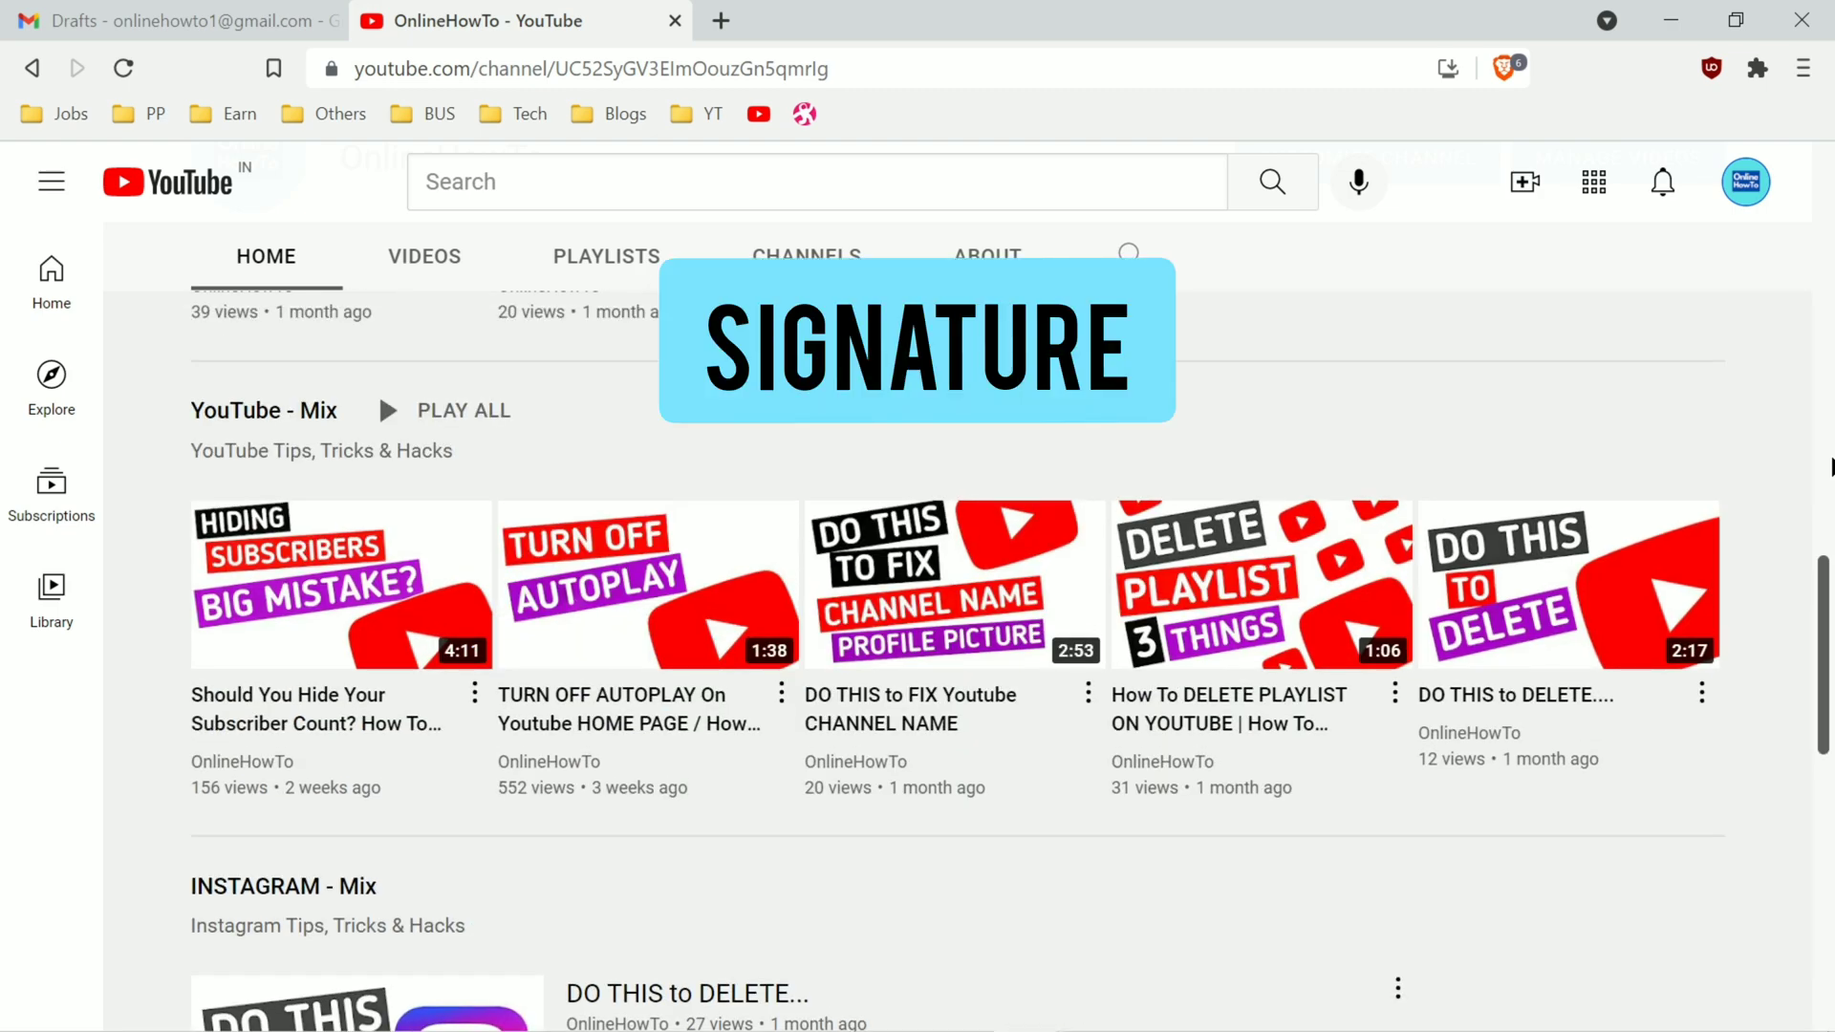
scroll(1831, 465, up, 5)
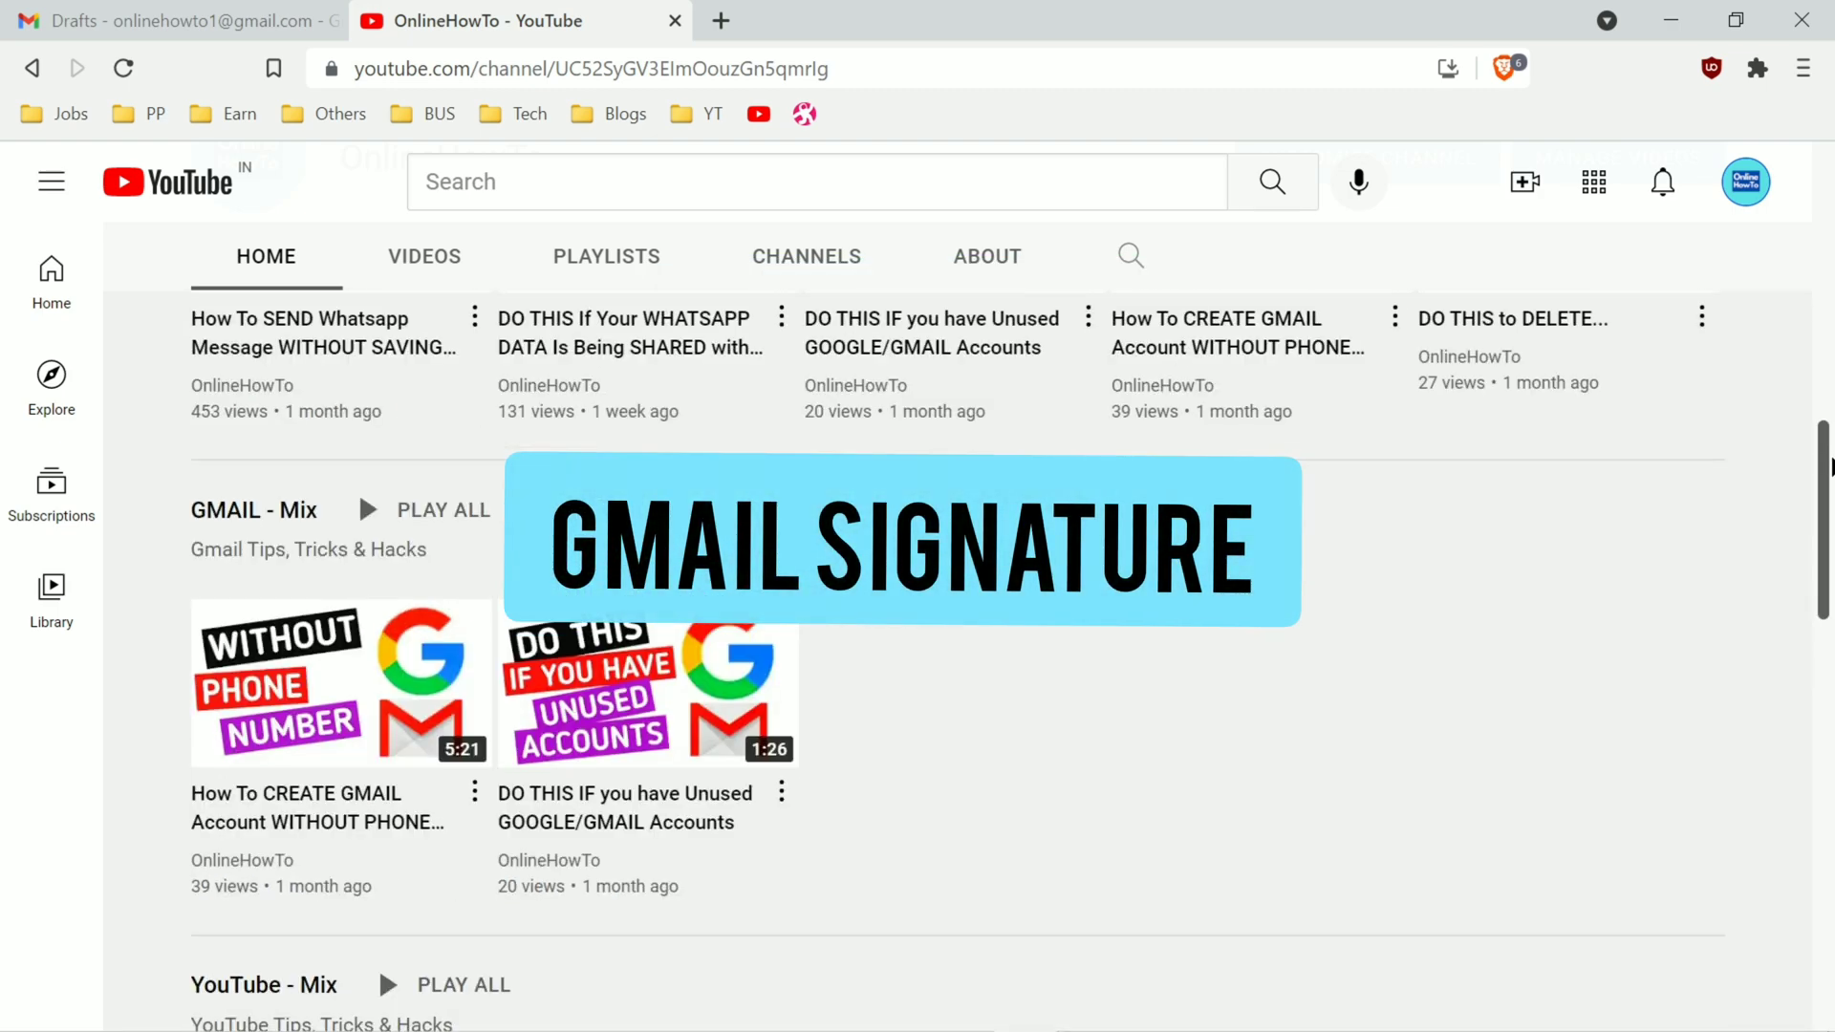
scroll(1831, 466, up, 3)
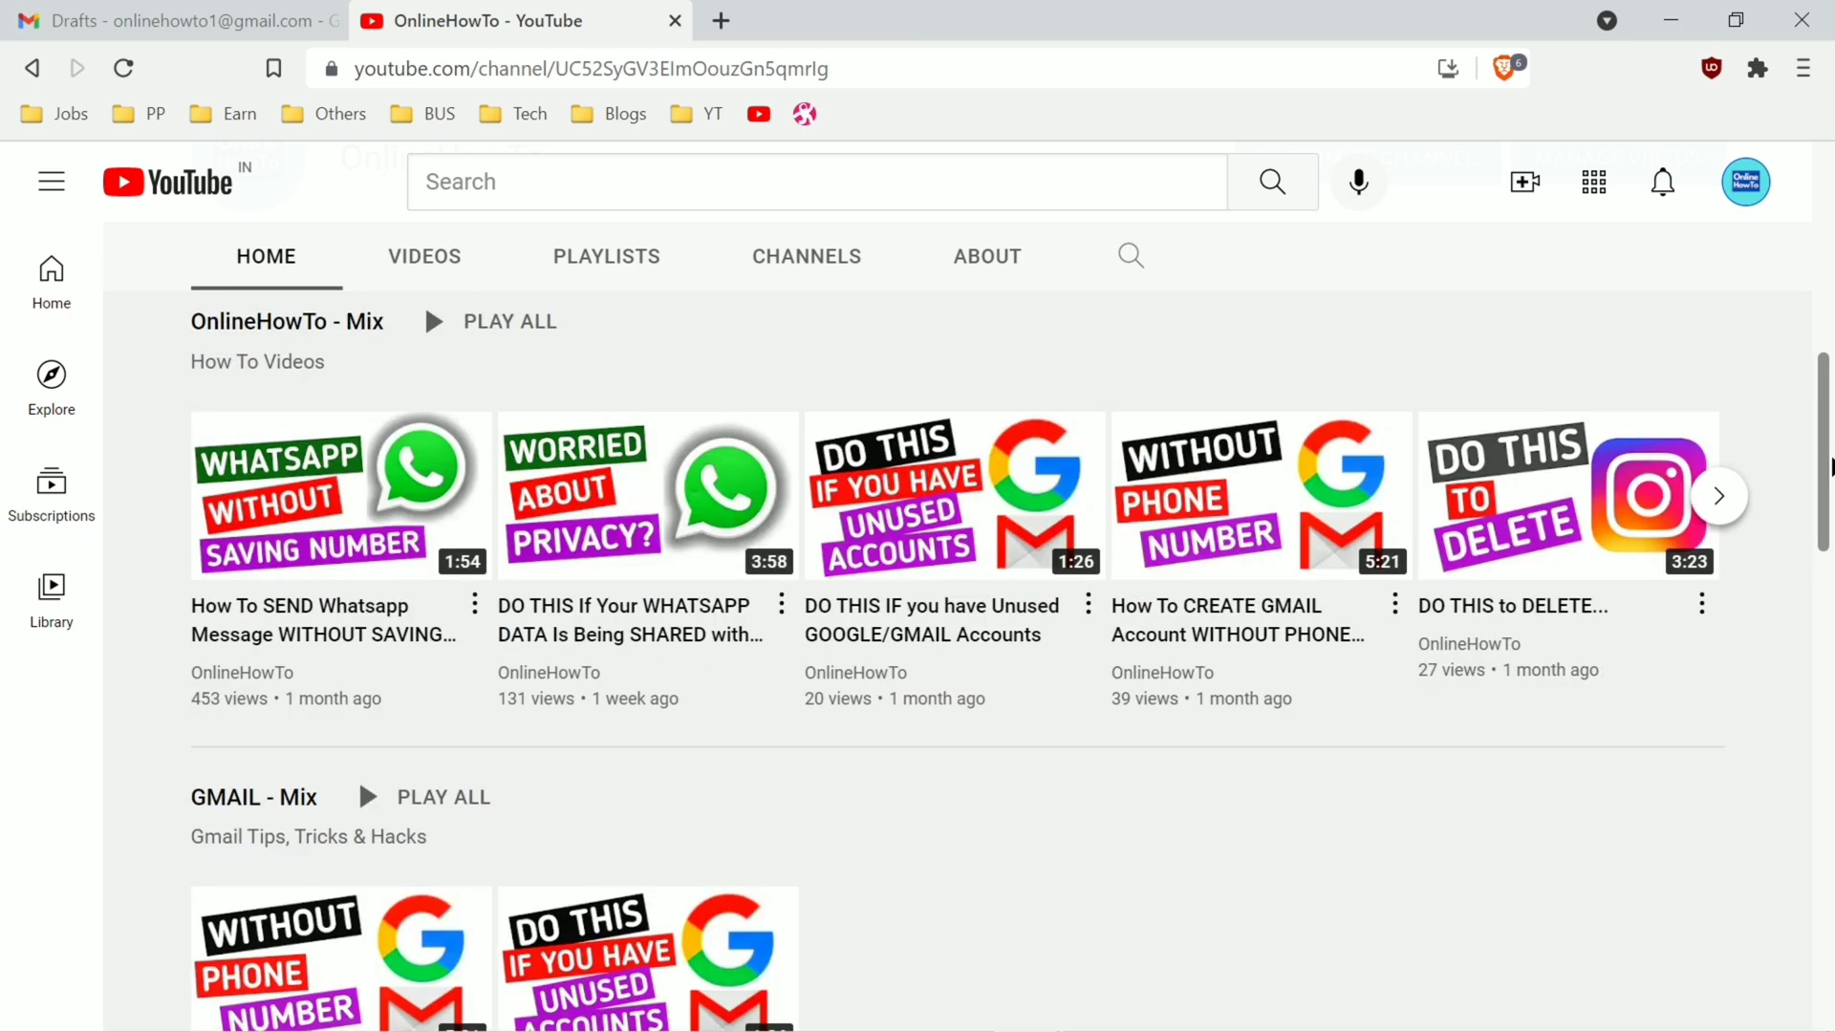
scroll(1831, 466, up, 3)
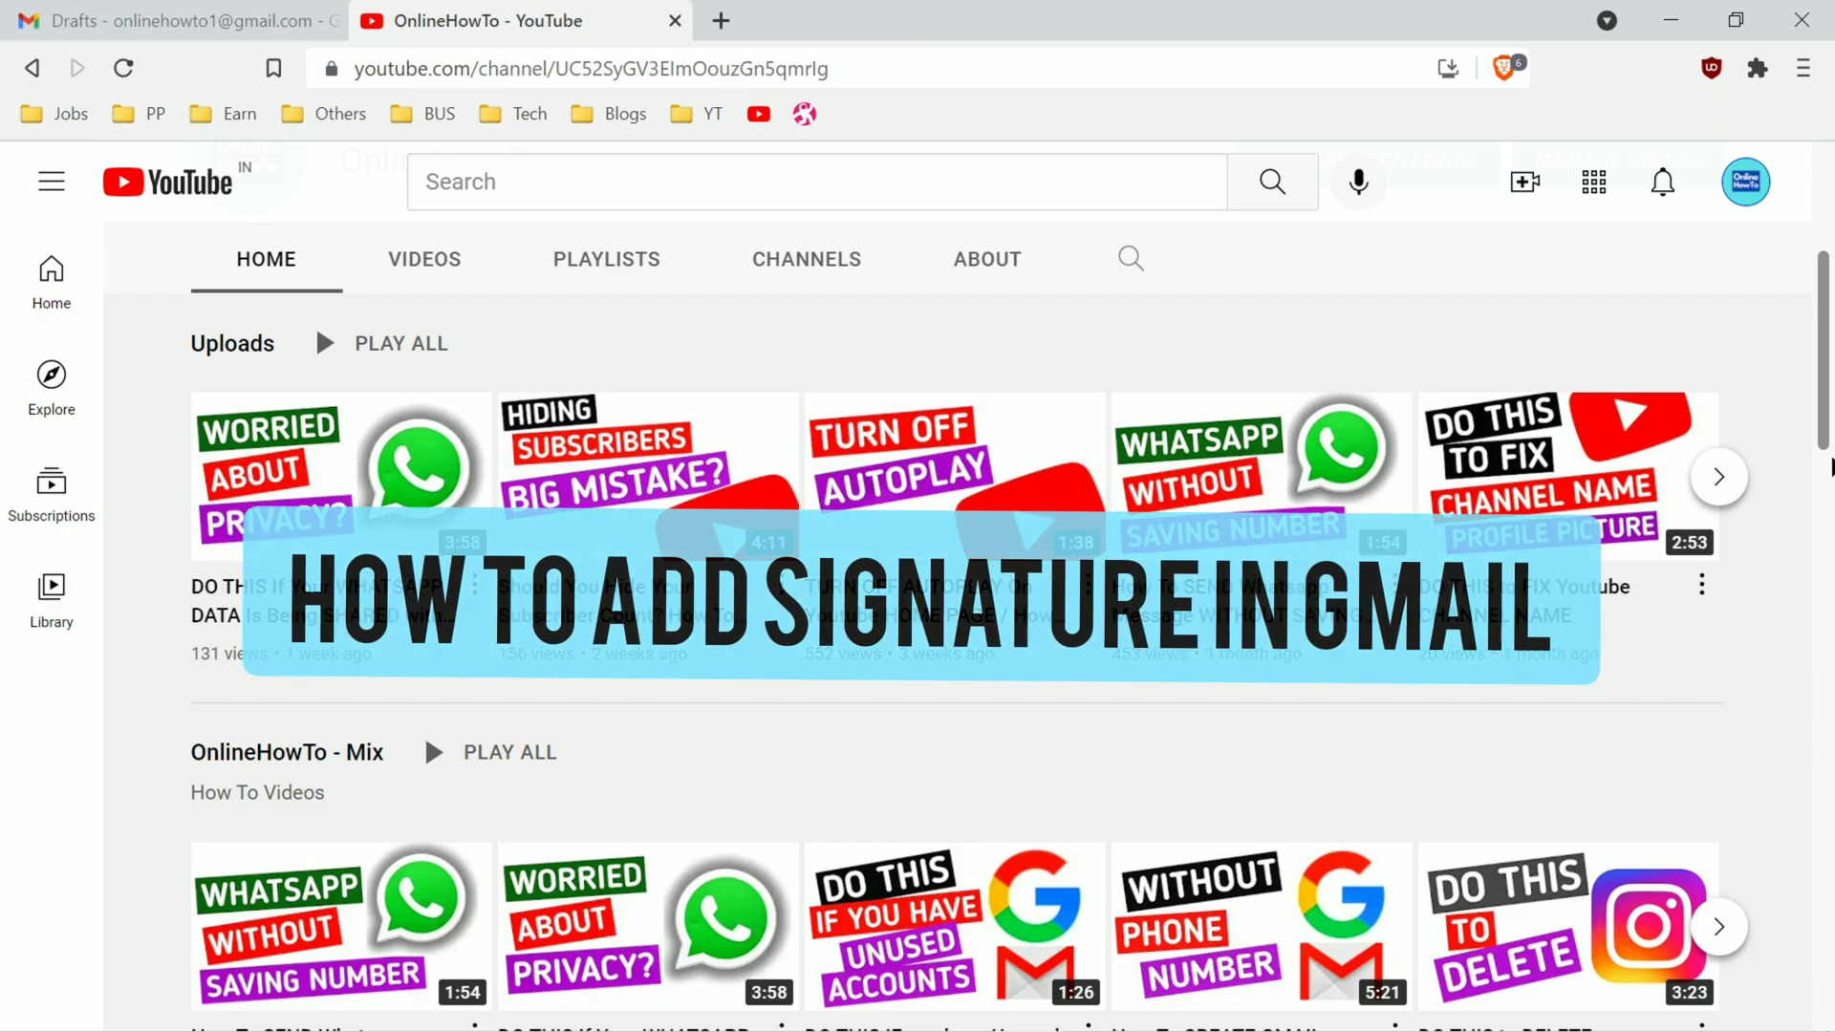
scroll(1831, 466, up, 1)
scroll(1830, 466, up, 4)
scroll(1831, 466, down, 10)
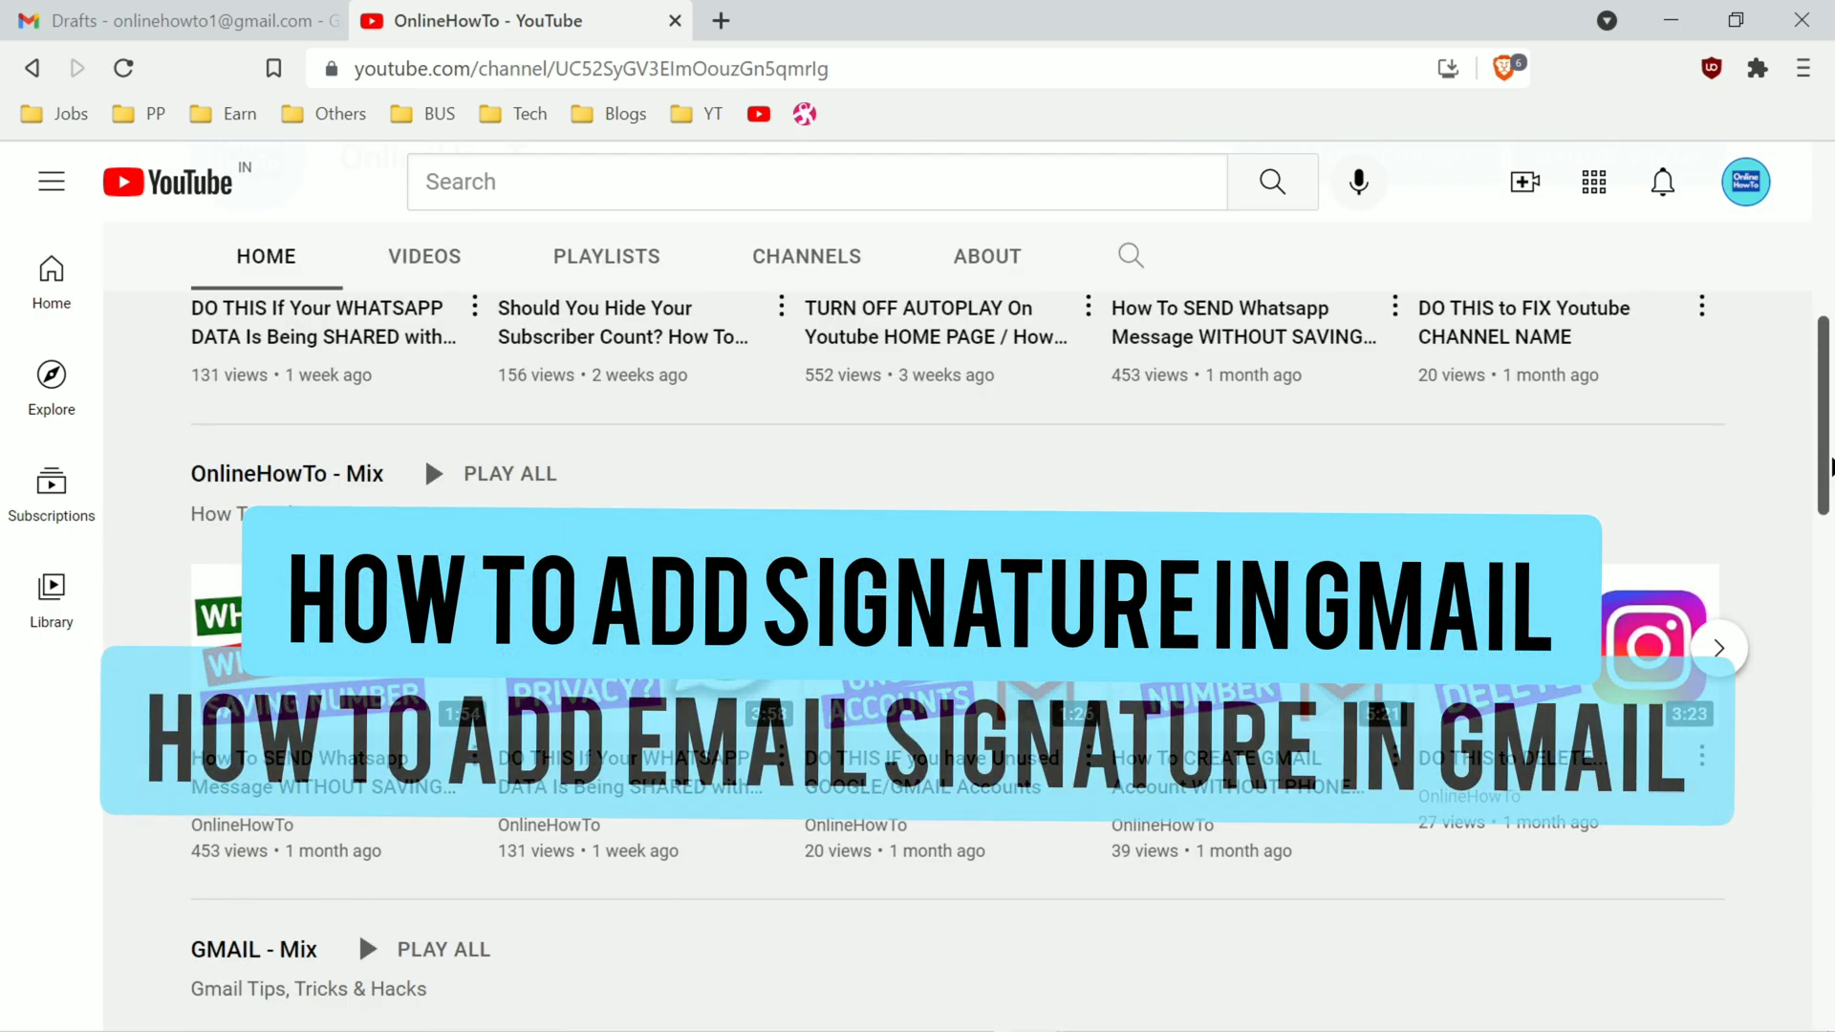
scroll(1830, 466, down, 6)
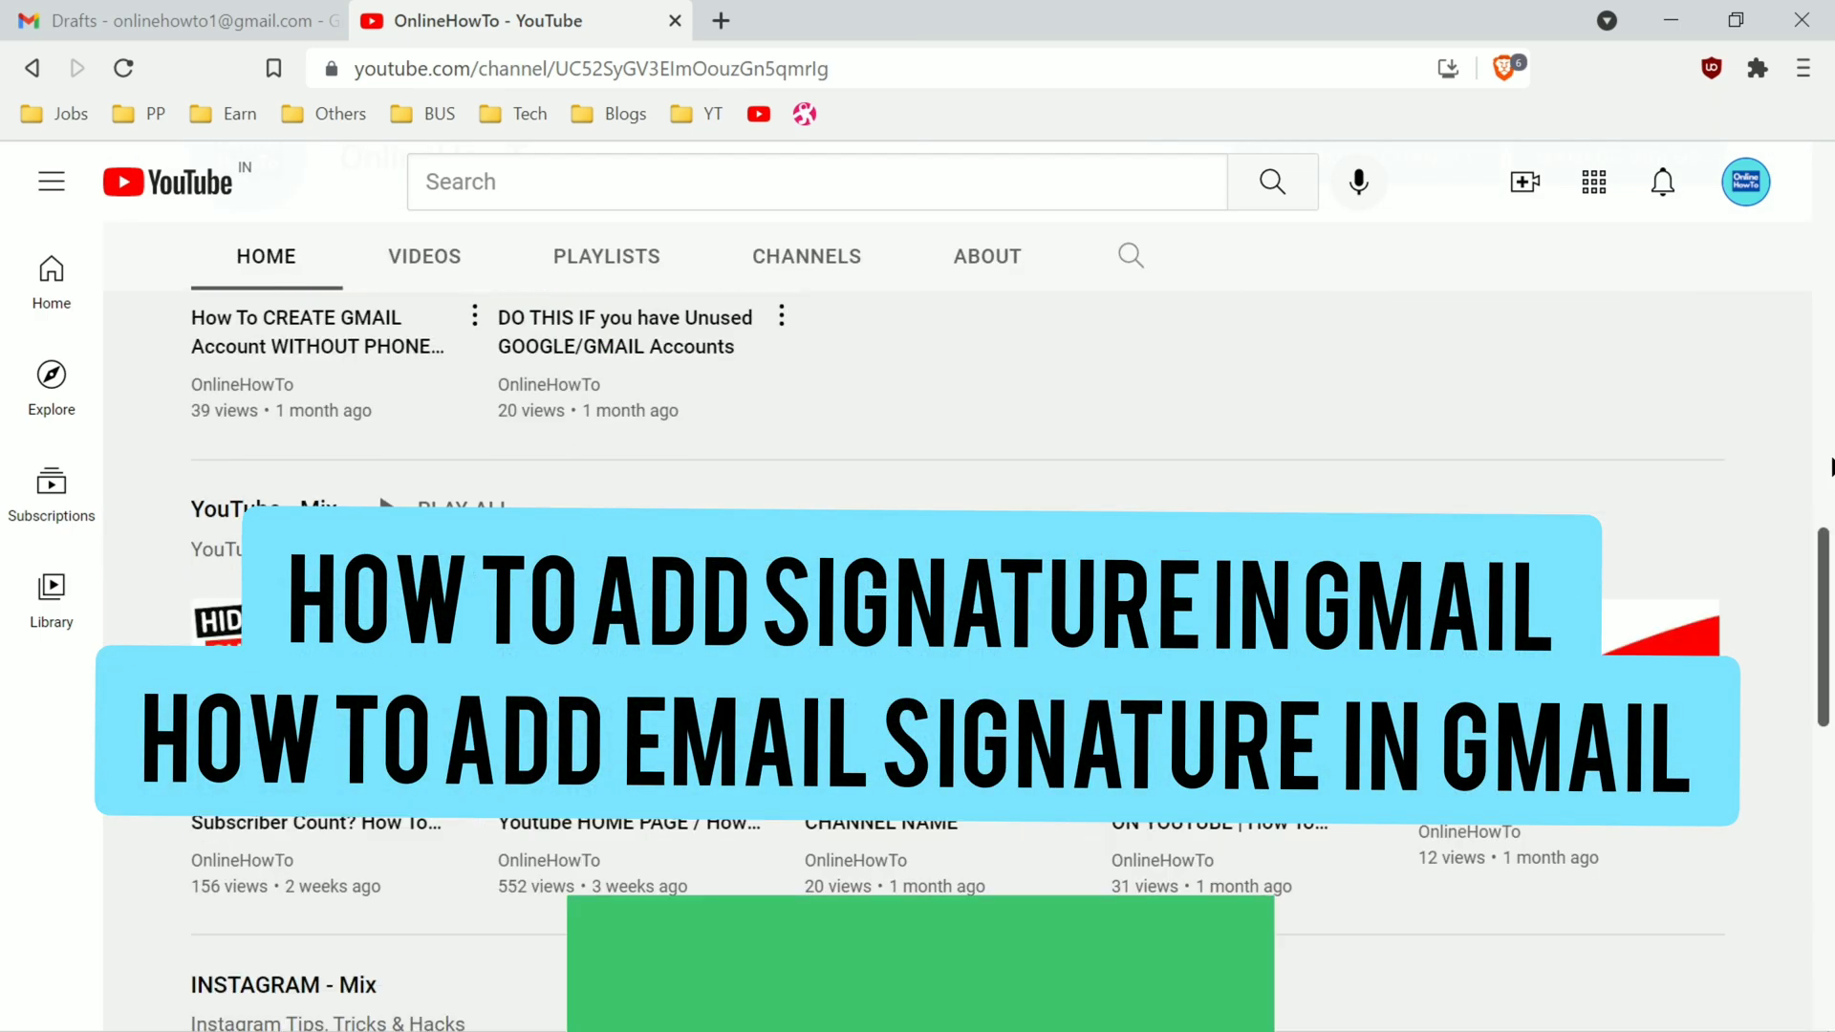
scroll(1830, 466, down, 6)
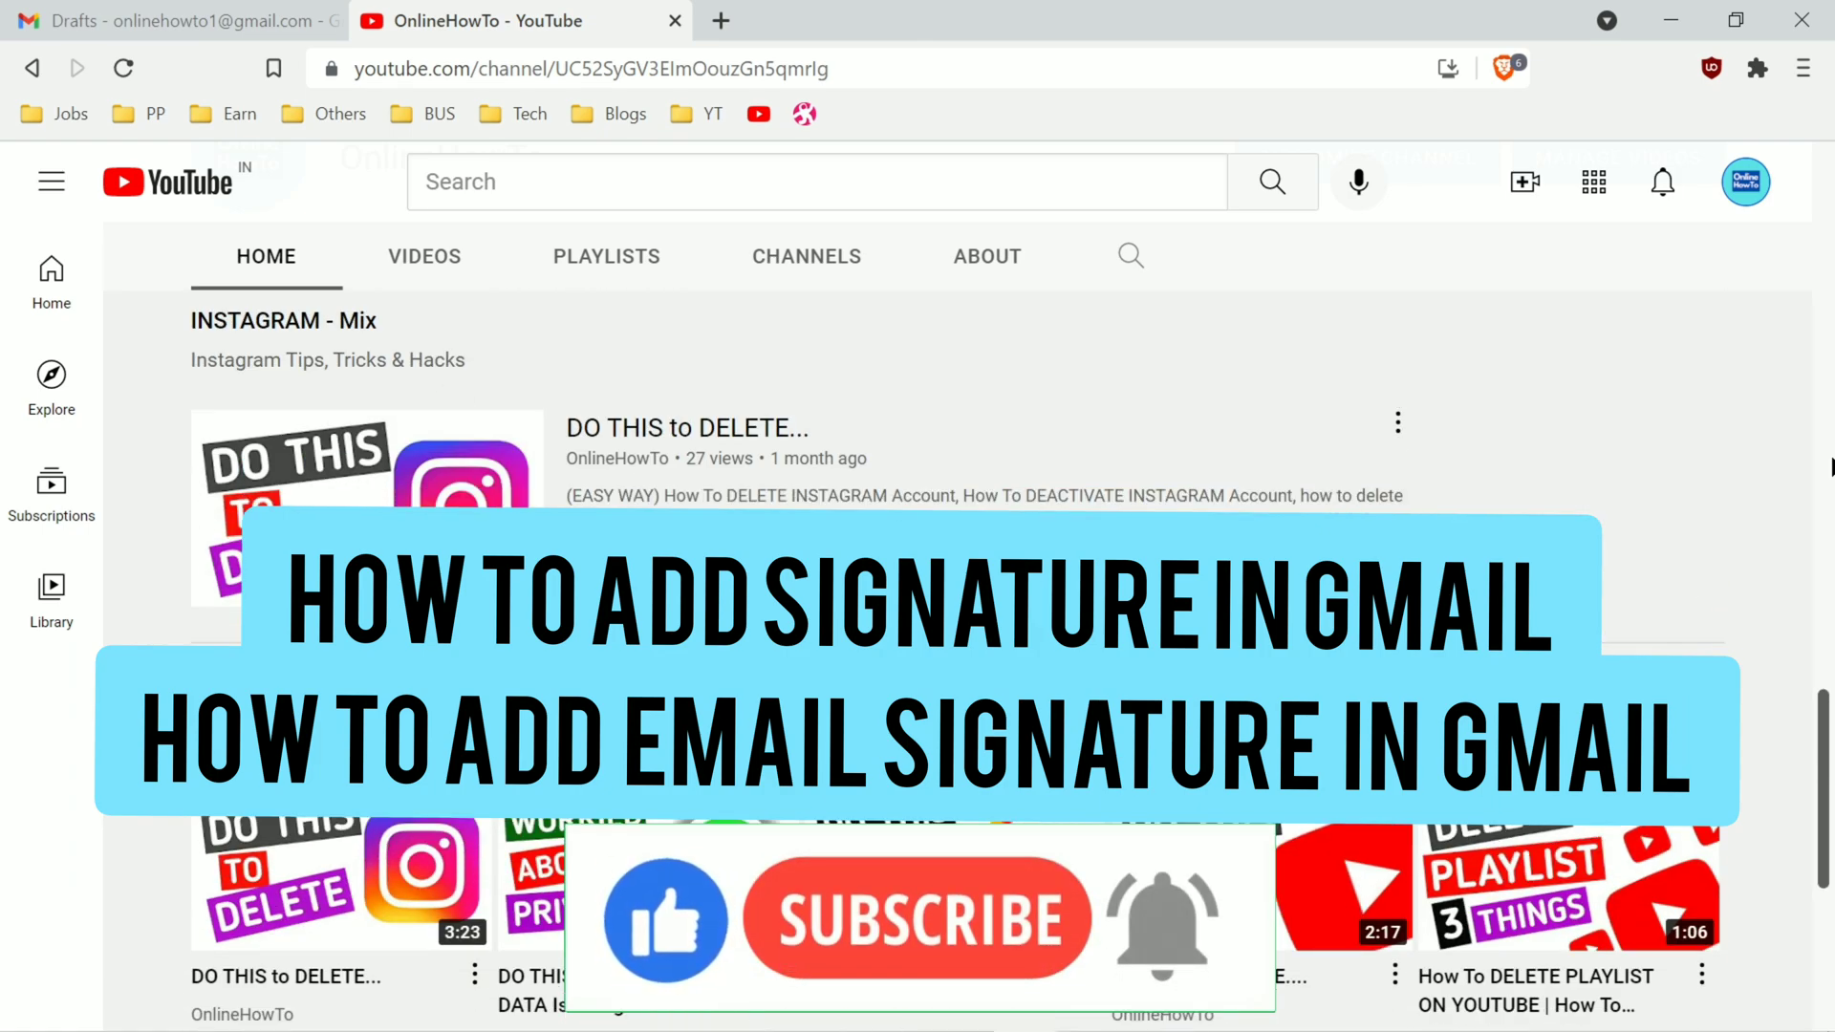
scroll(1831, 466, down, 1)
scroll(1753, 475, down, 2)
scroll(1753, 475, down, 3)
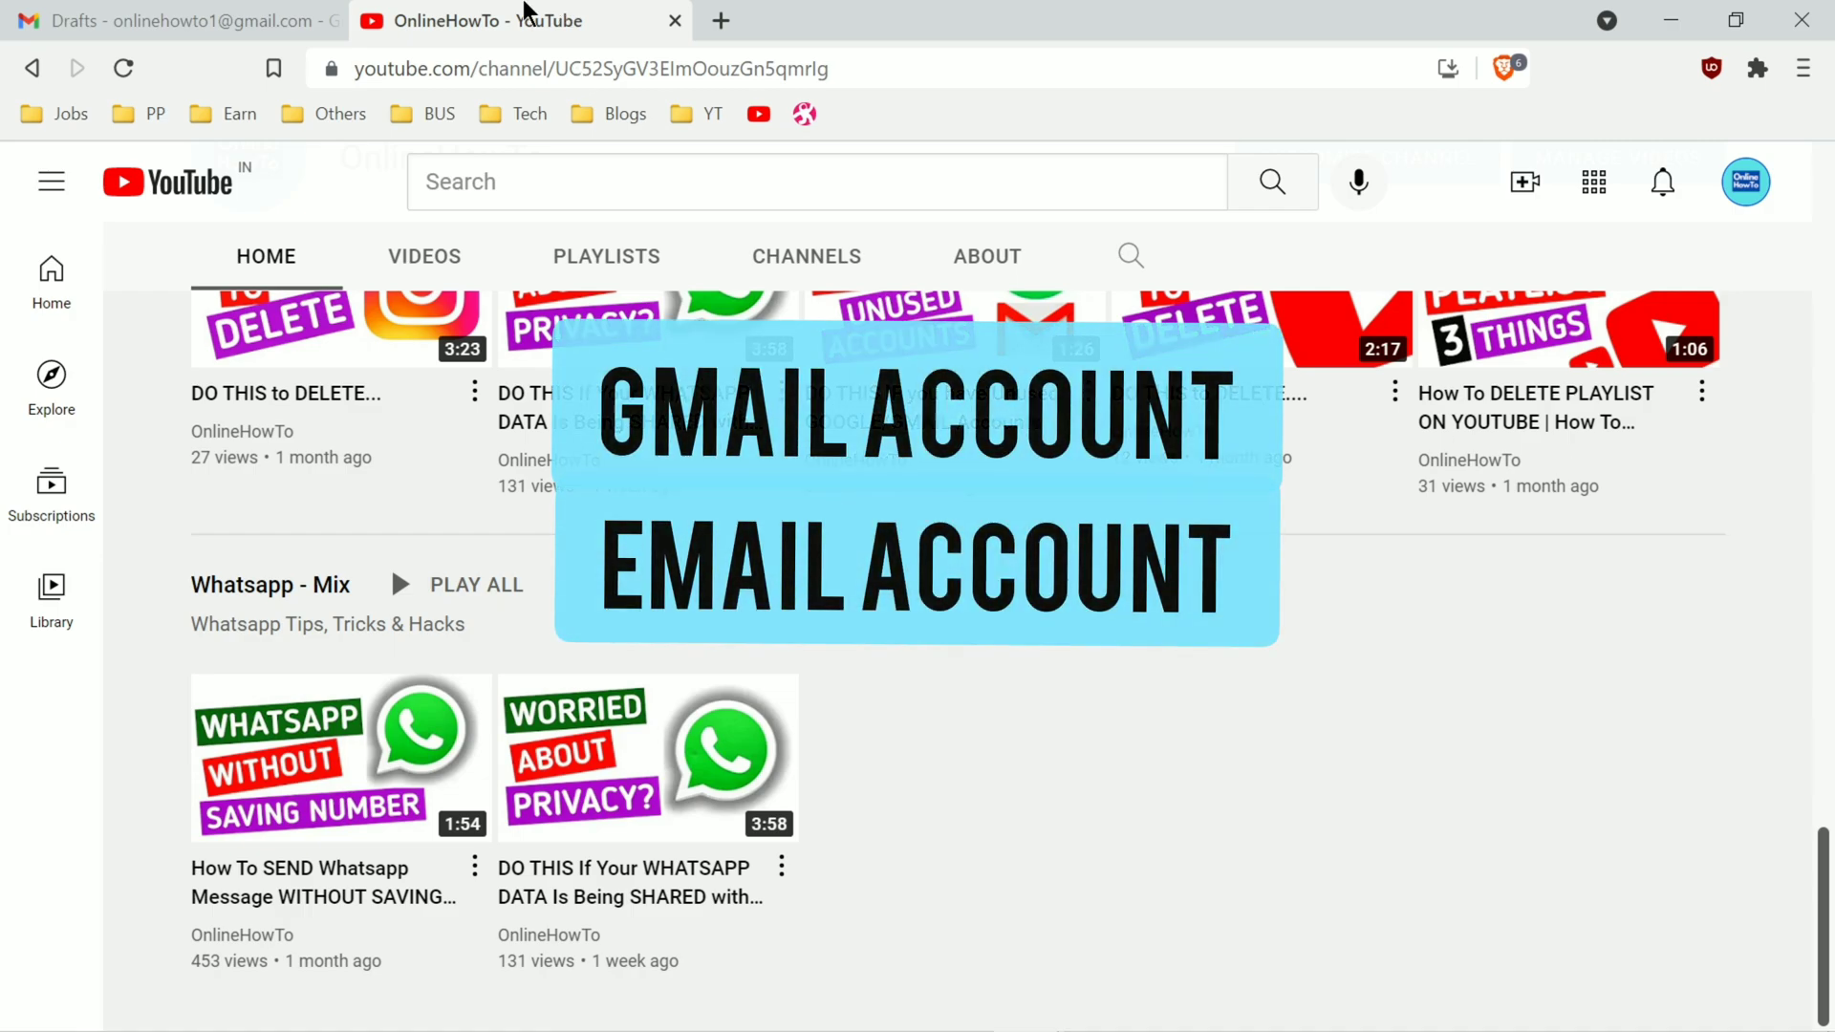
click(281, 12)
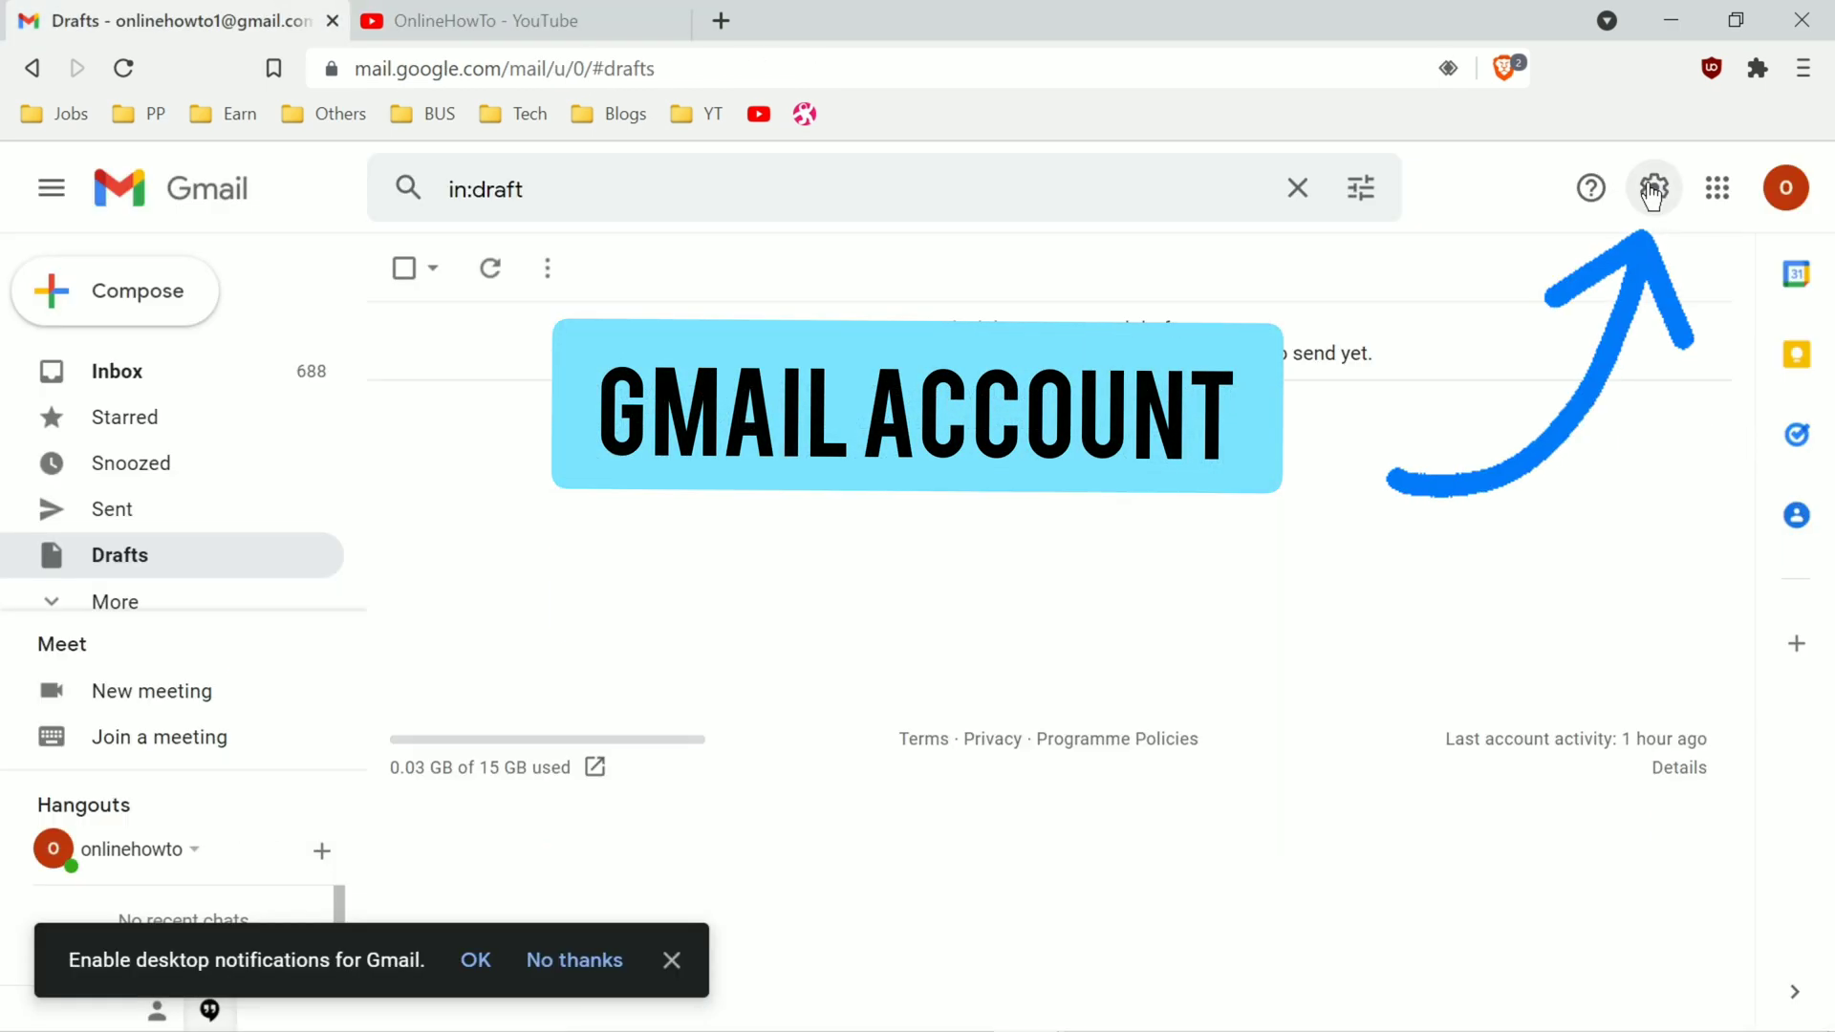
click(1654, 190)
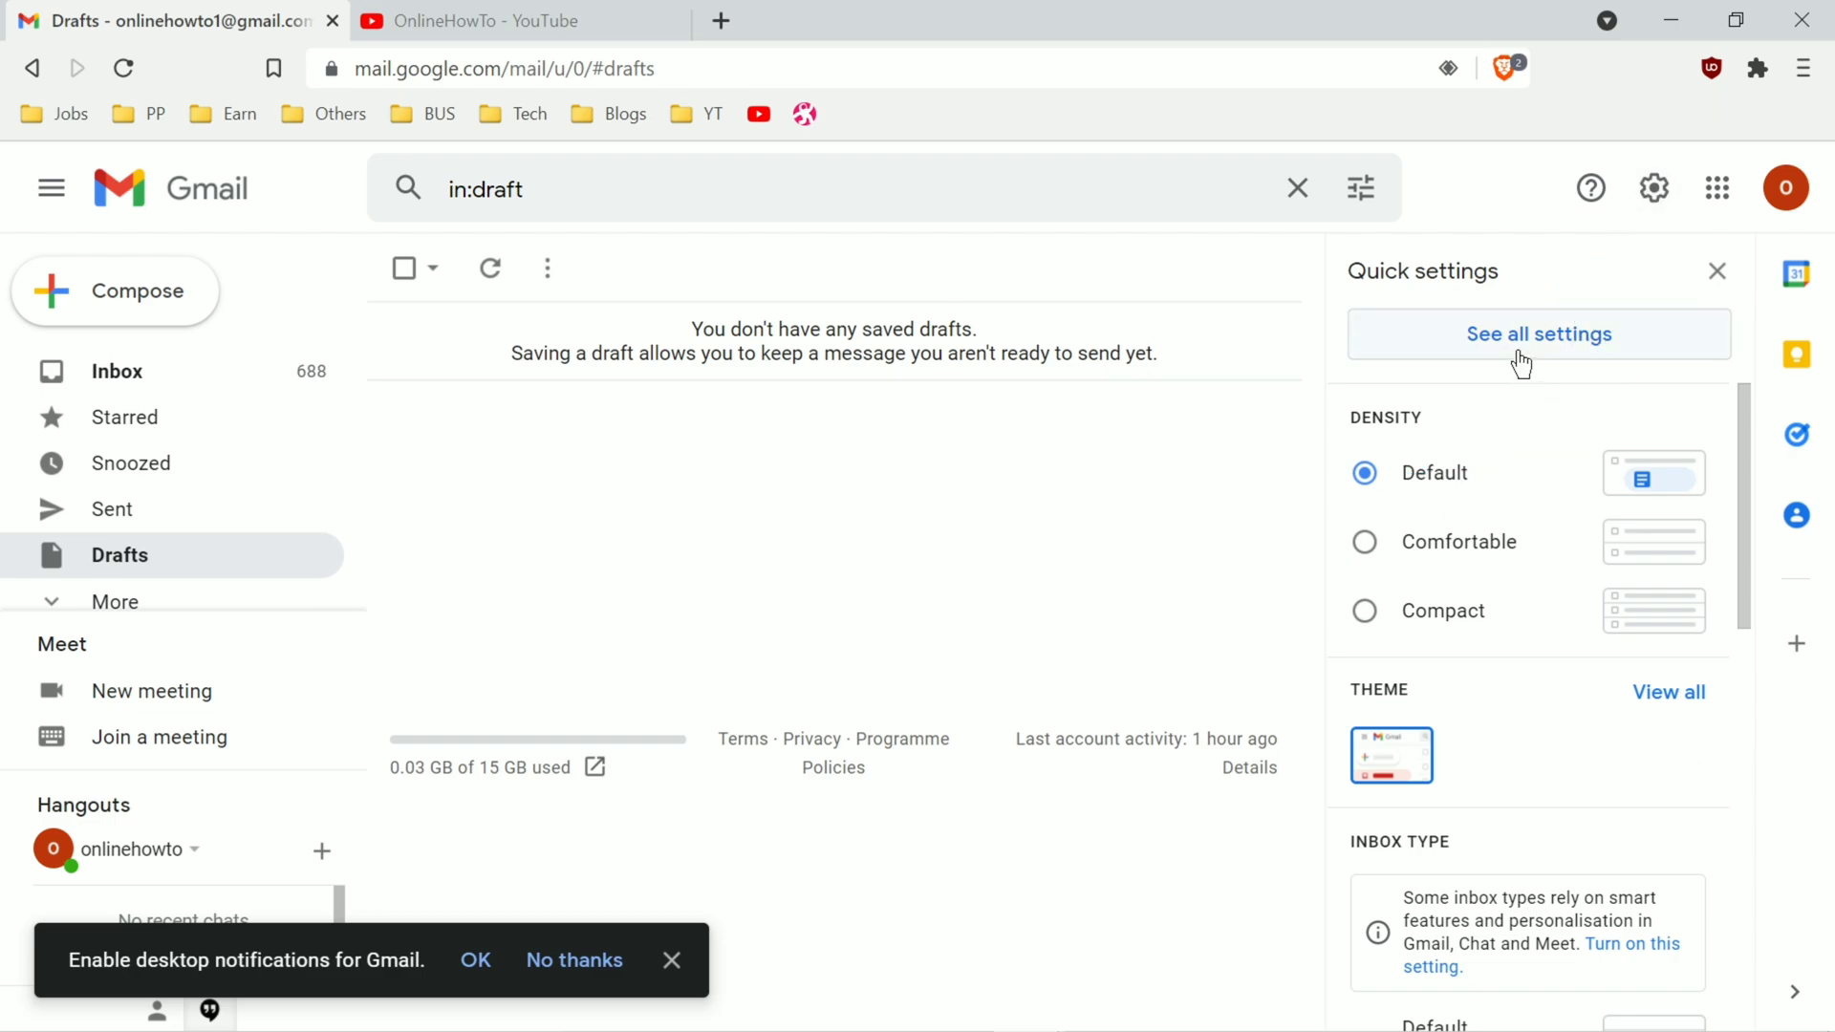
click(1451, 346)
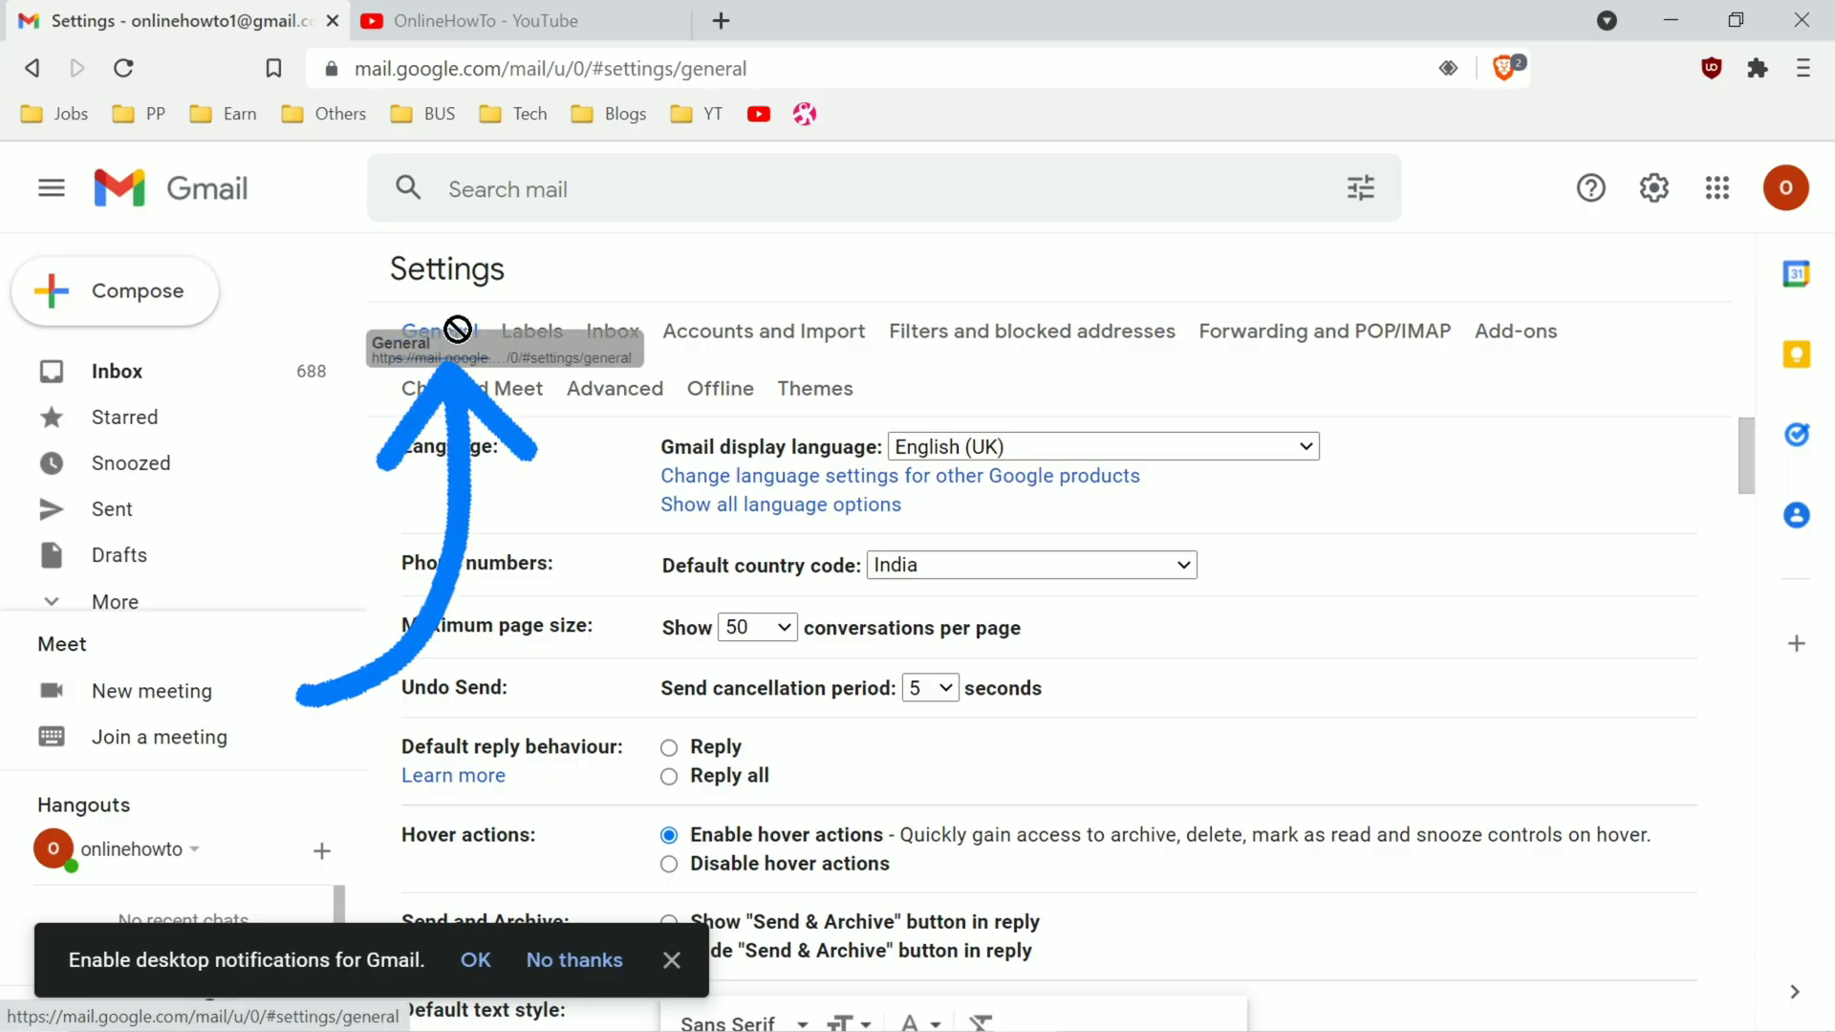
Scroll the General tab down to the Signature section showing the Youtube signature
scroll(1000, 574, down, 6)
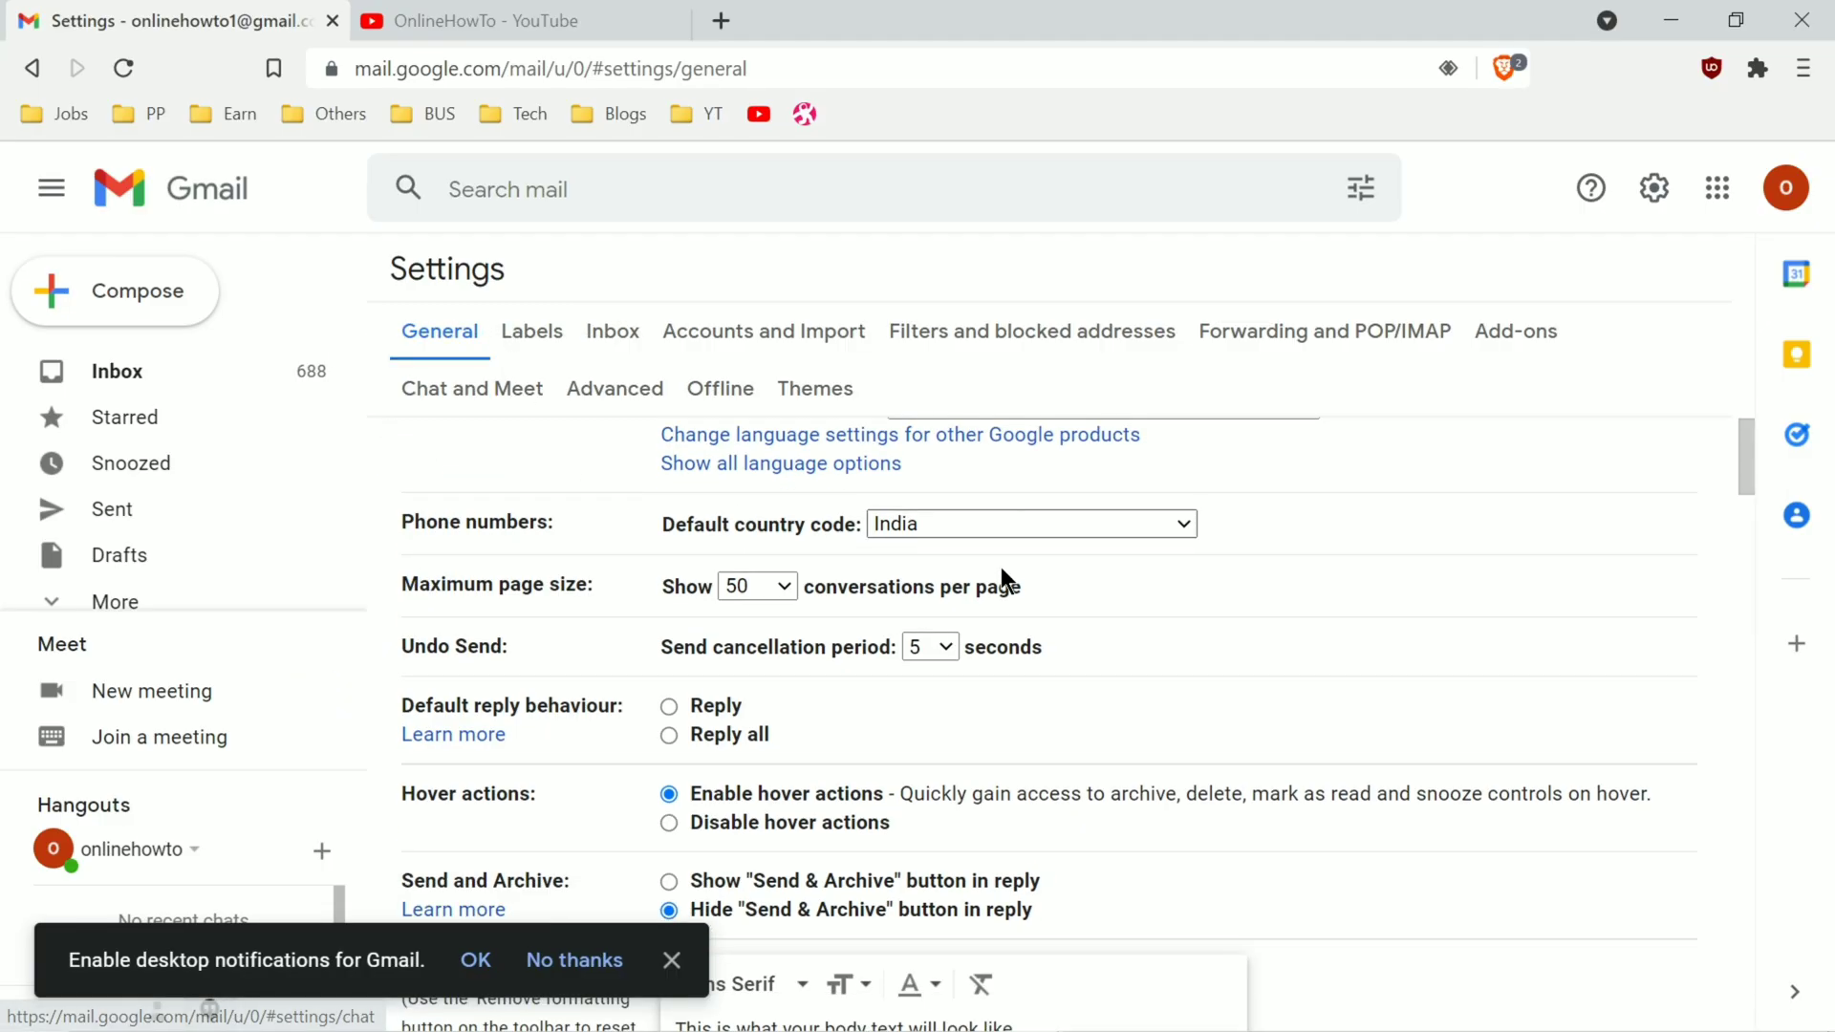
scroll(1185, 521, down, 15)
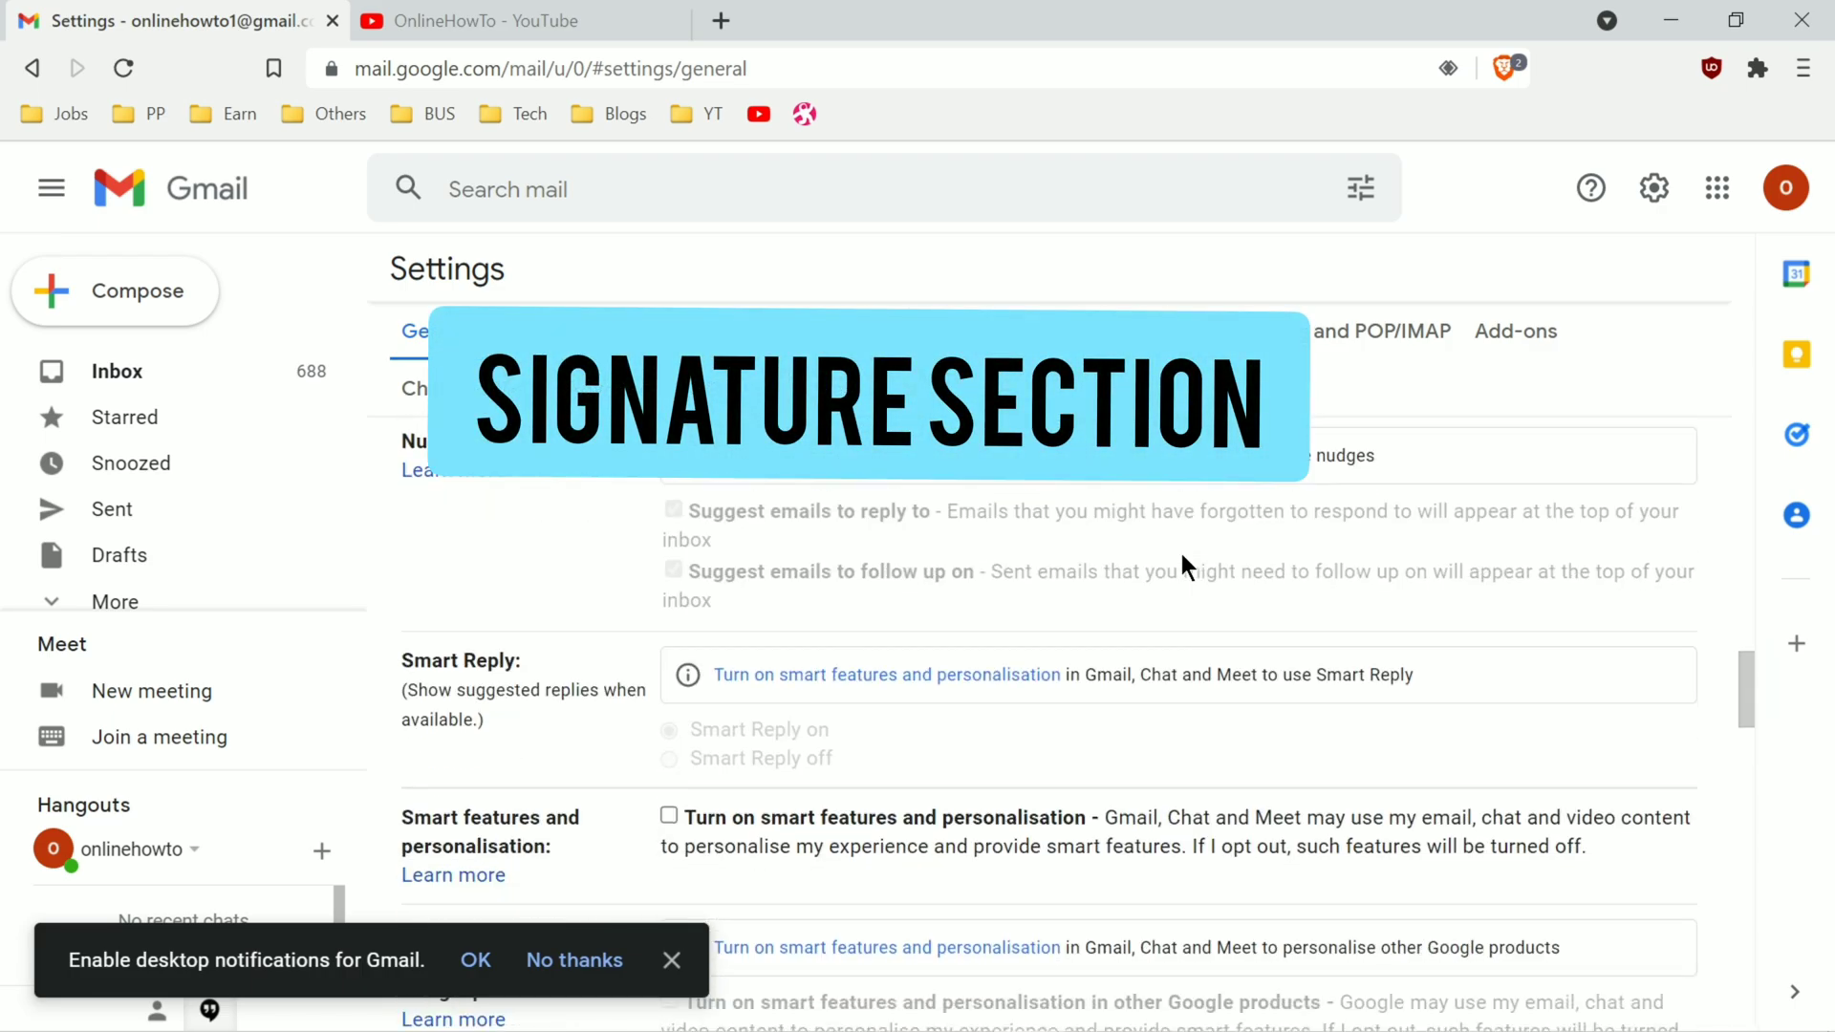
scroll(1183, 564, down, 8)
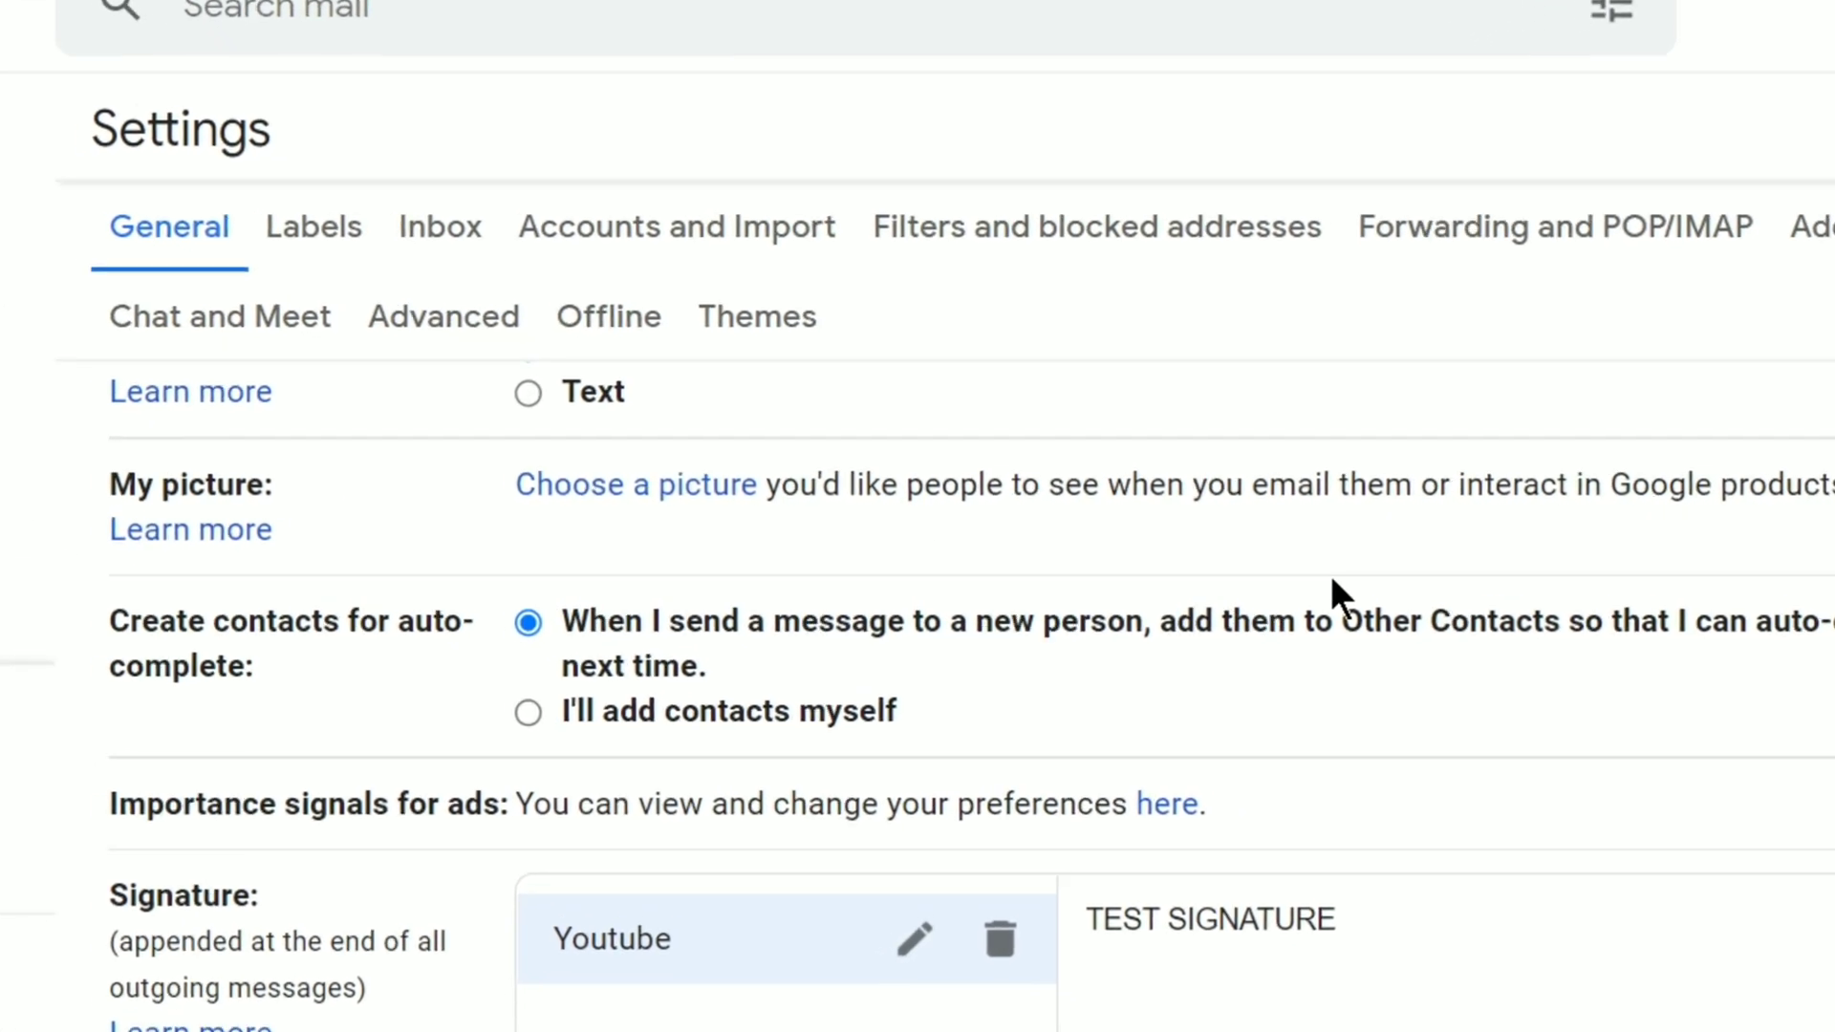
scroll(1393, 589, down, 3)
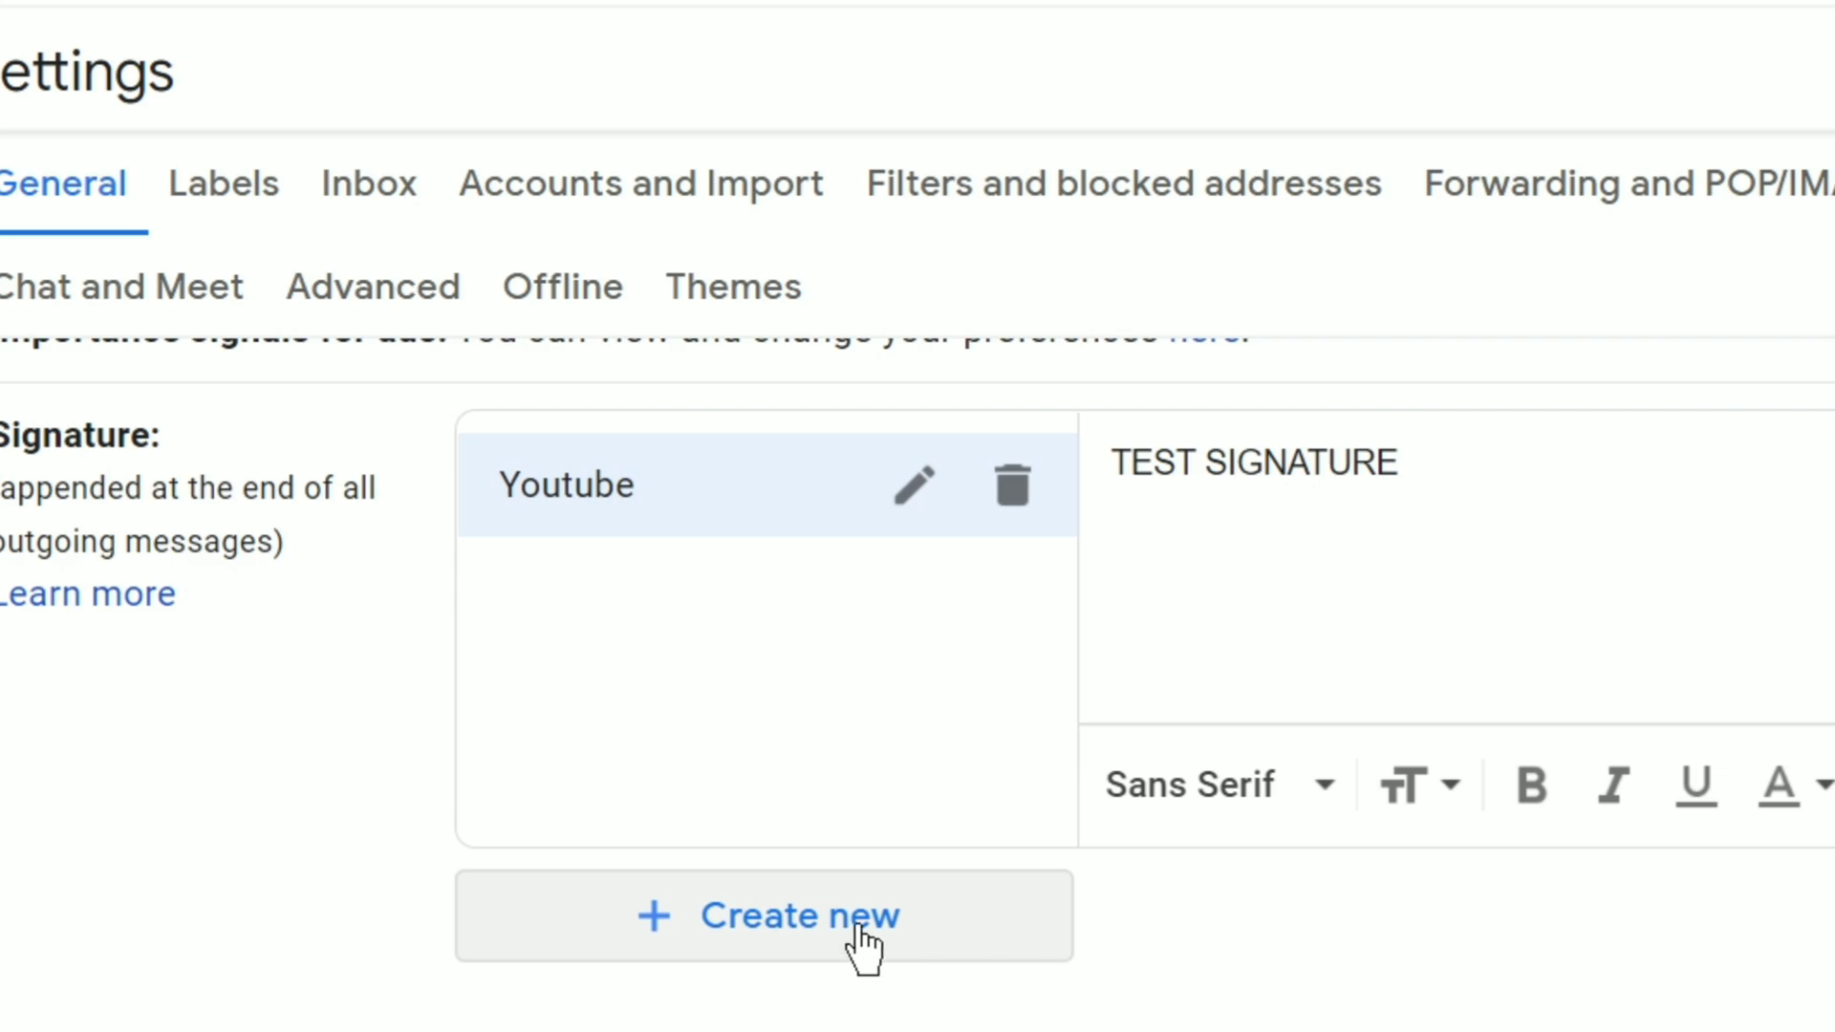
click(860, 929)
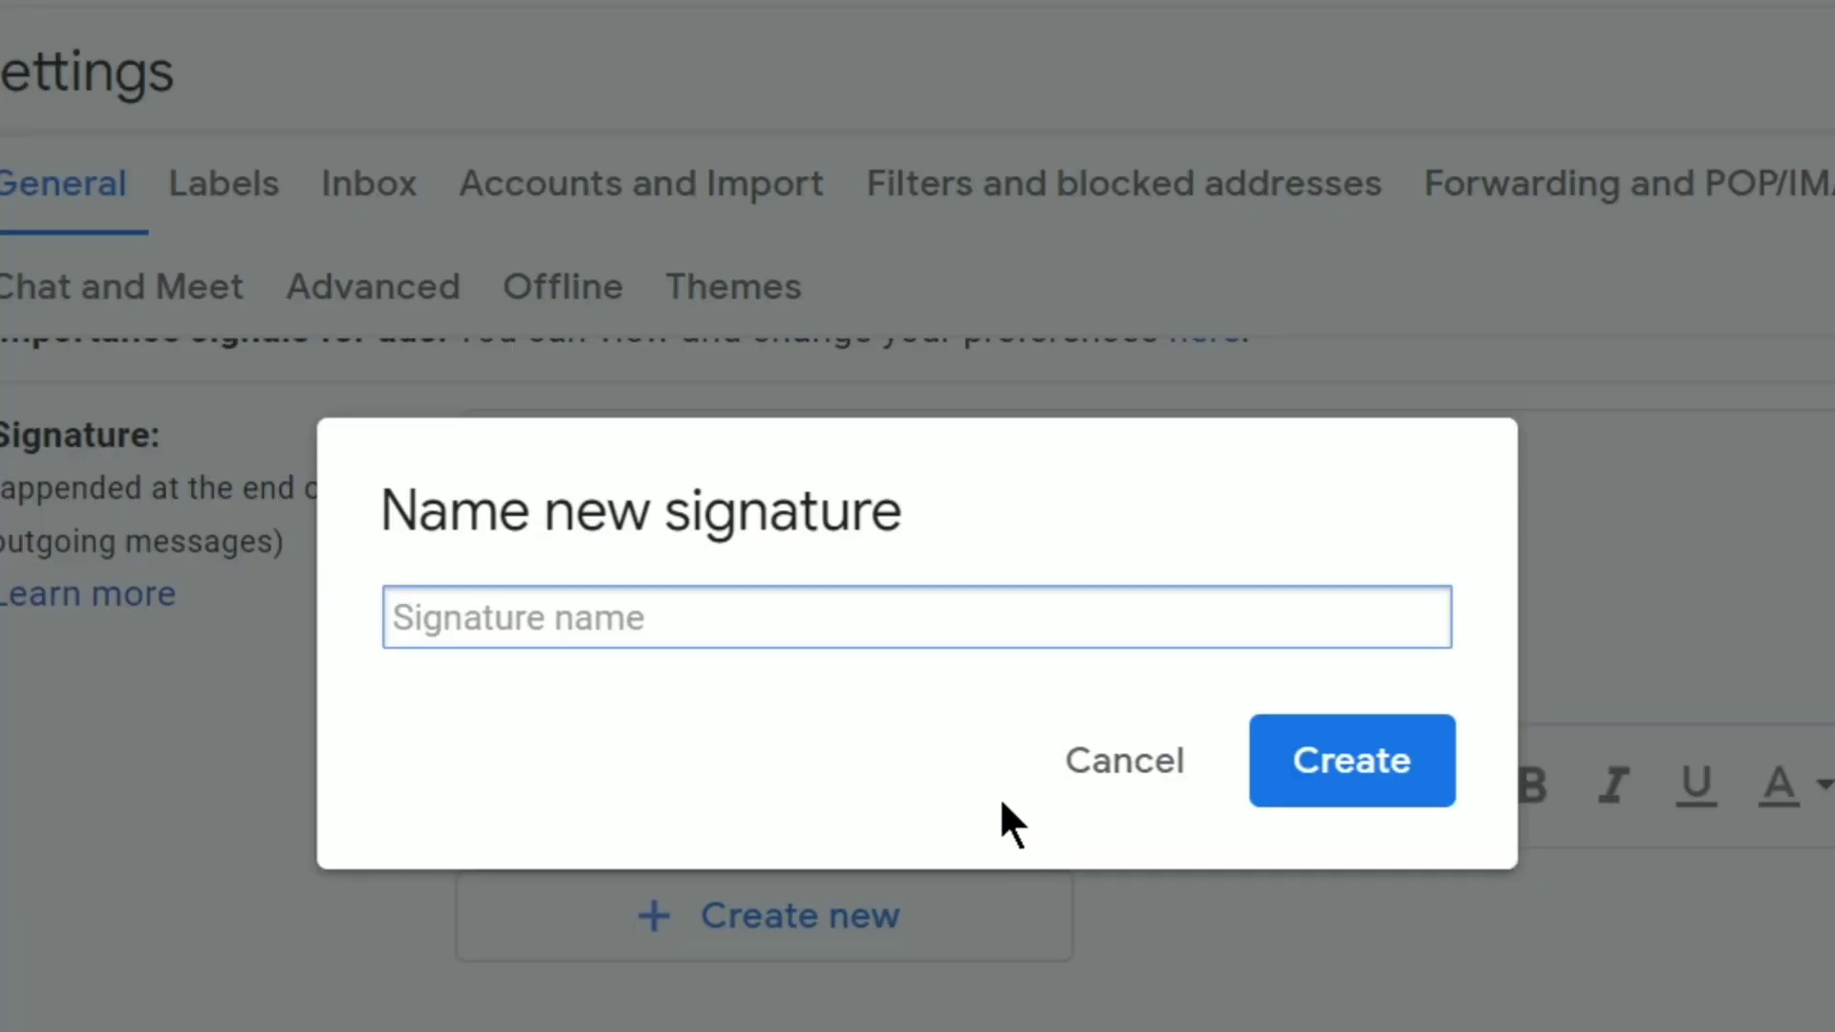
text(WORK)
click(1292, 793)
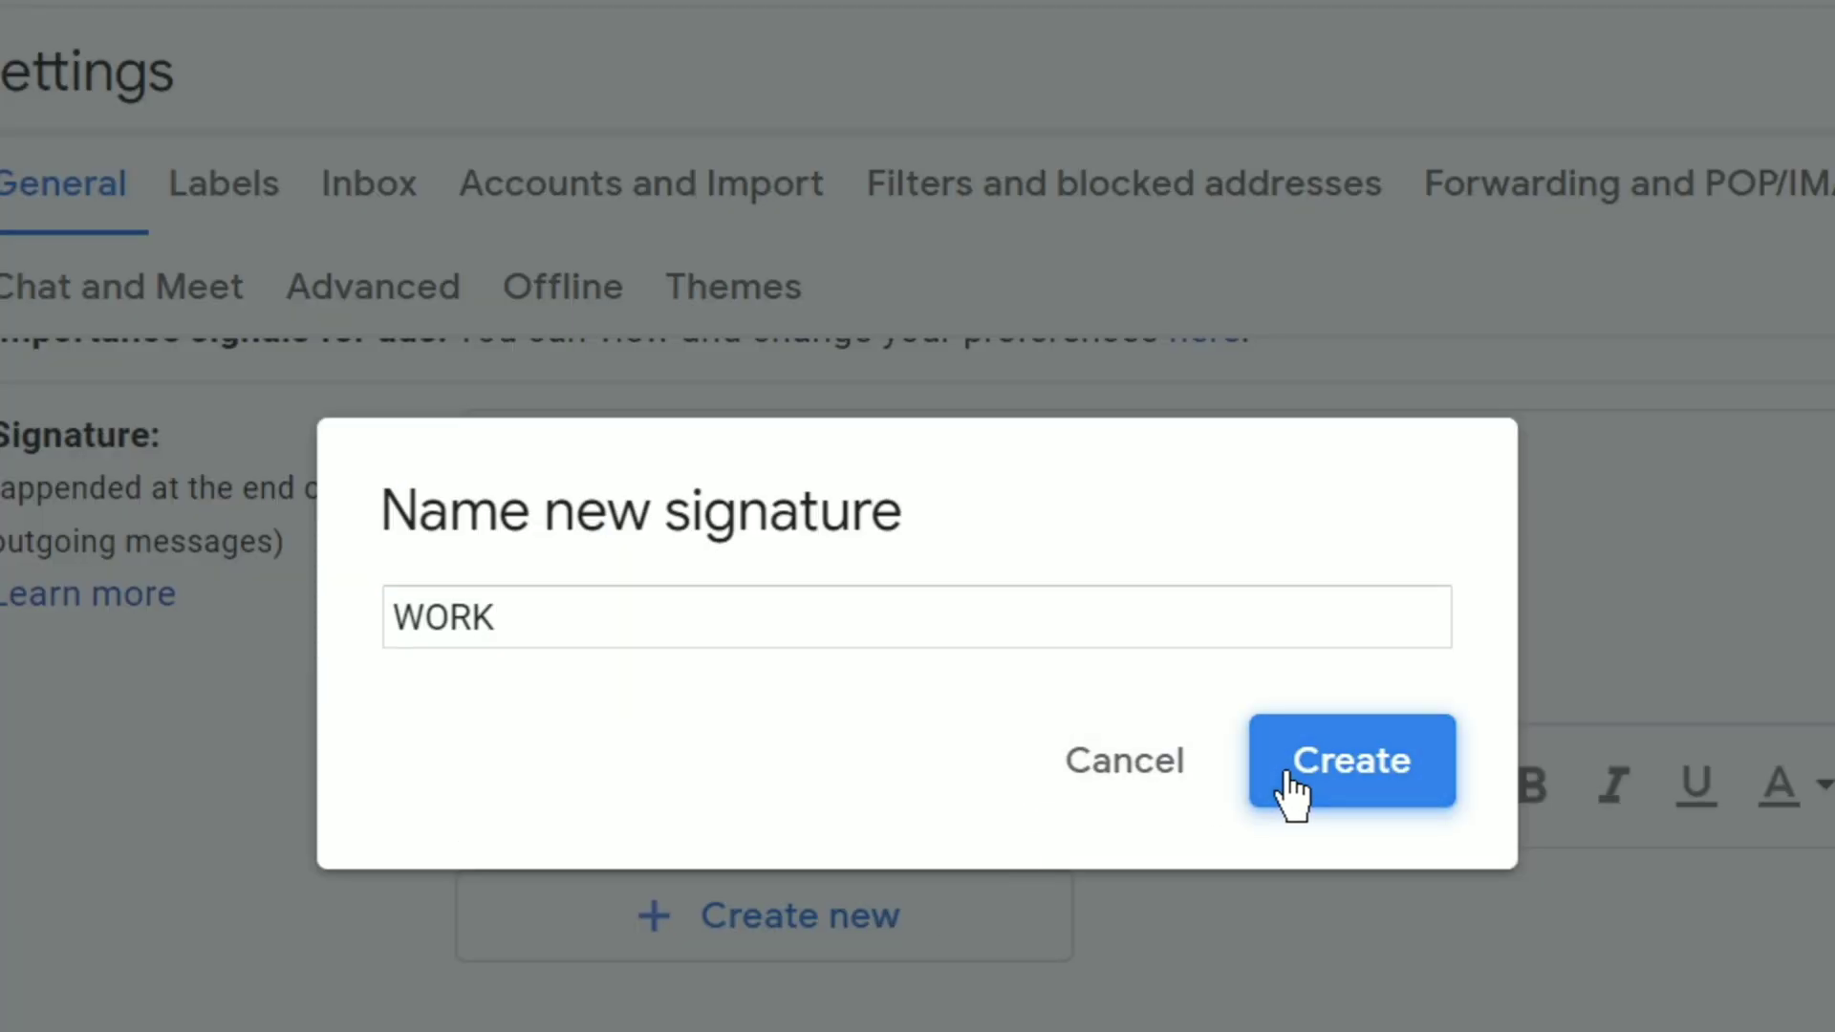
click(634, 604)
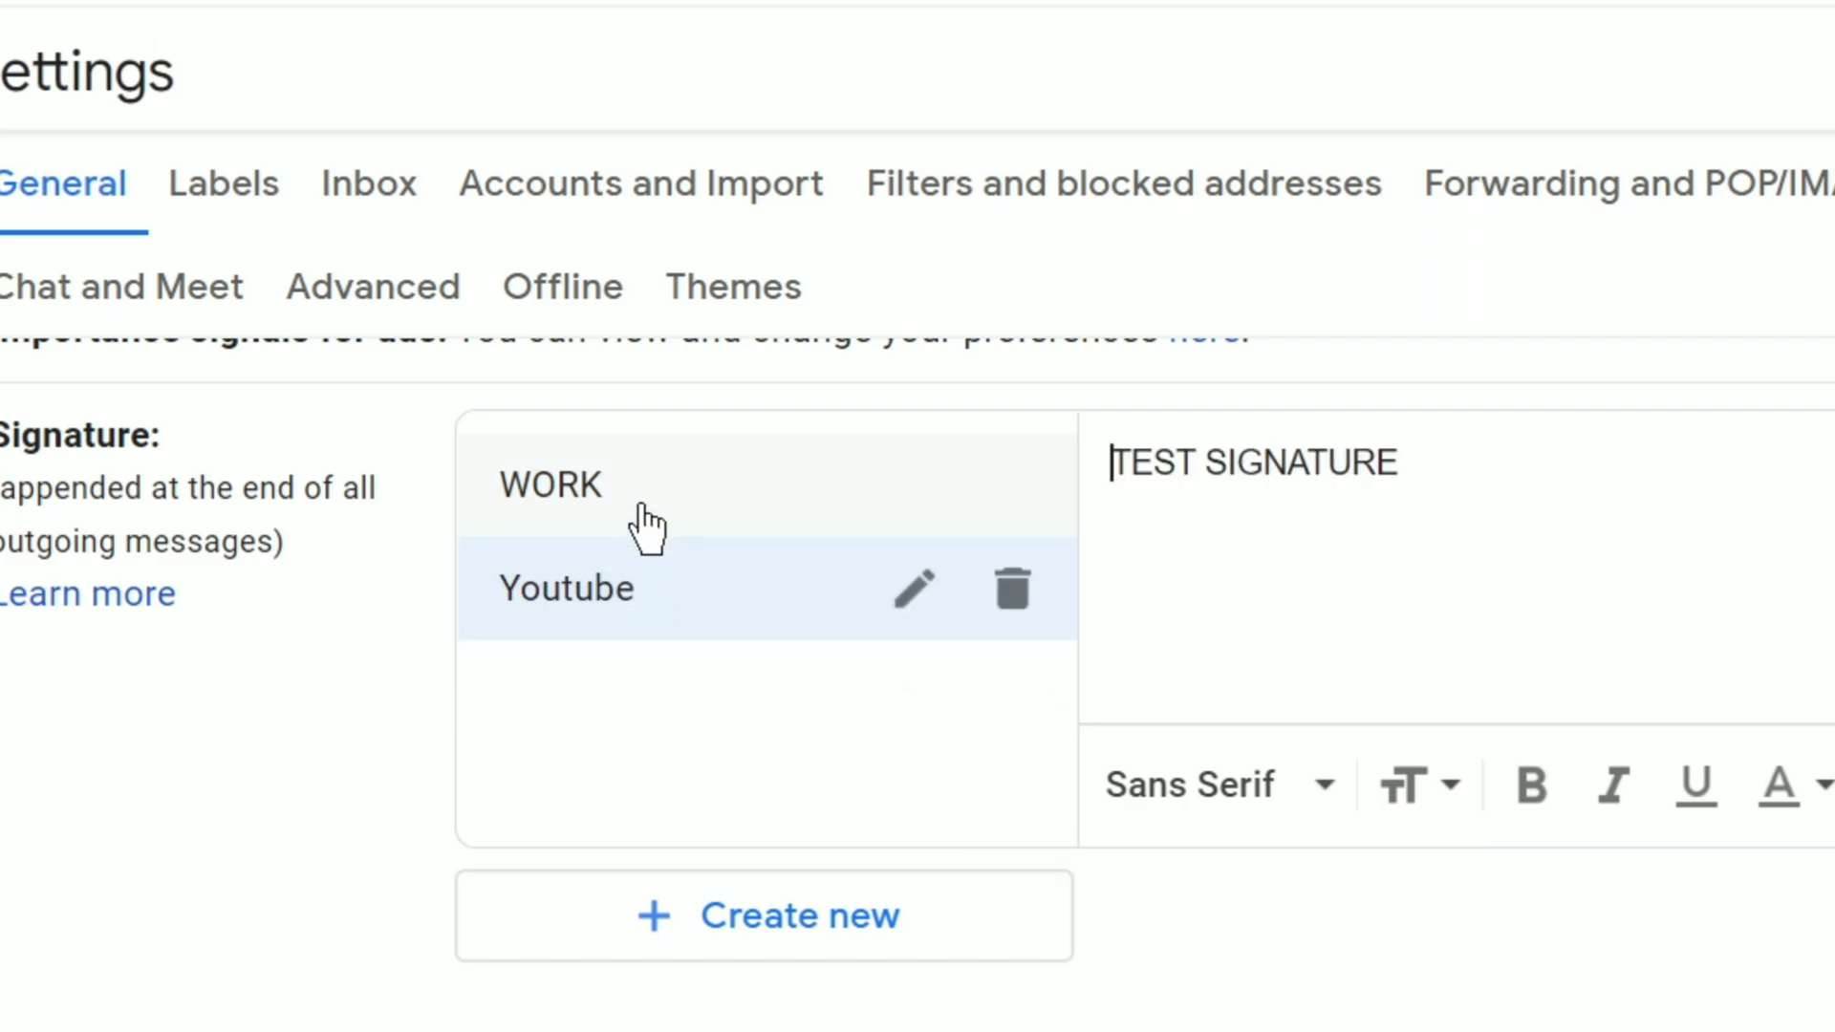
click(647, 529)
click(590, 631)
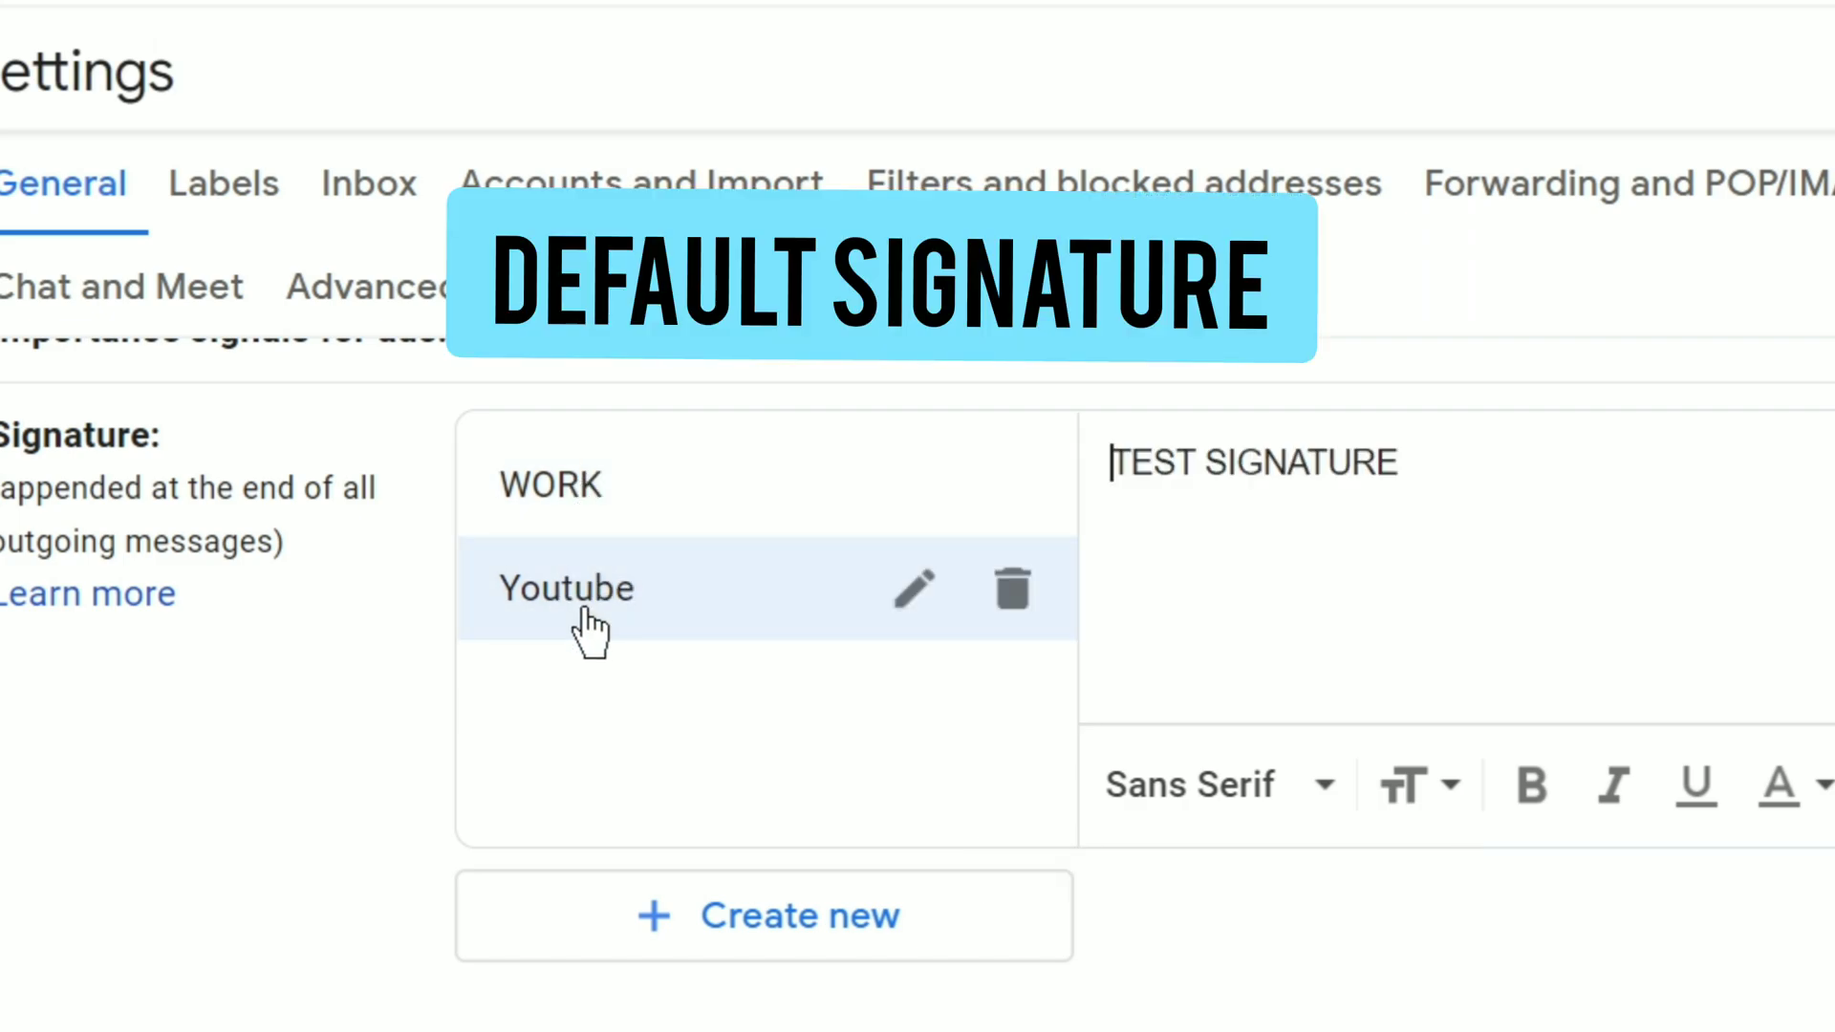
click(575, 486)
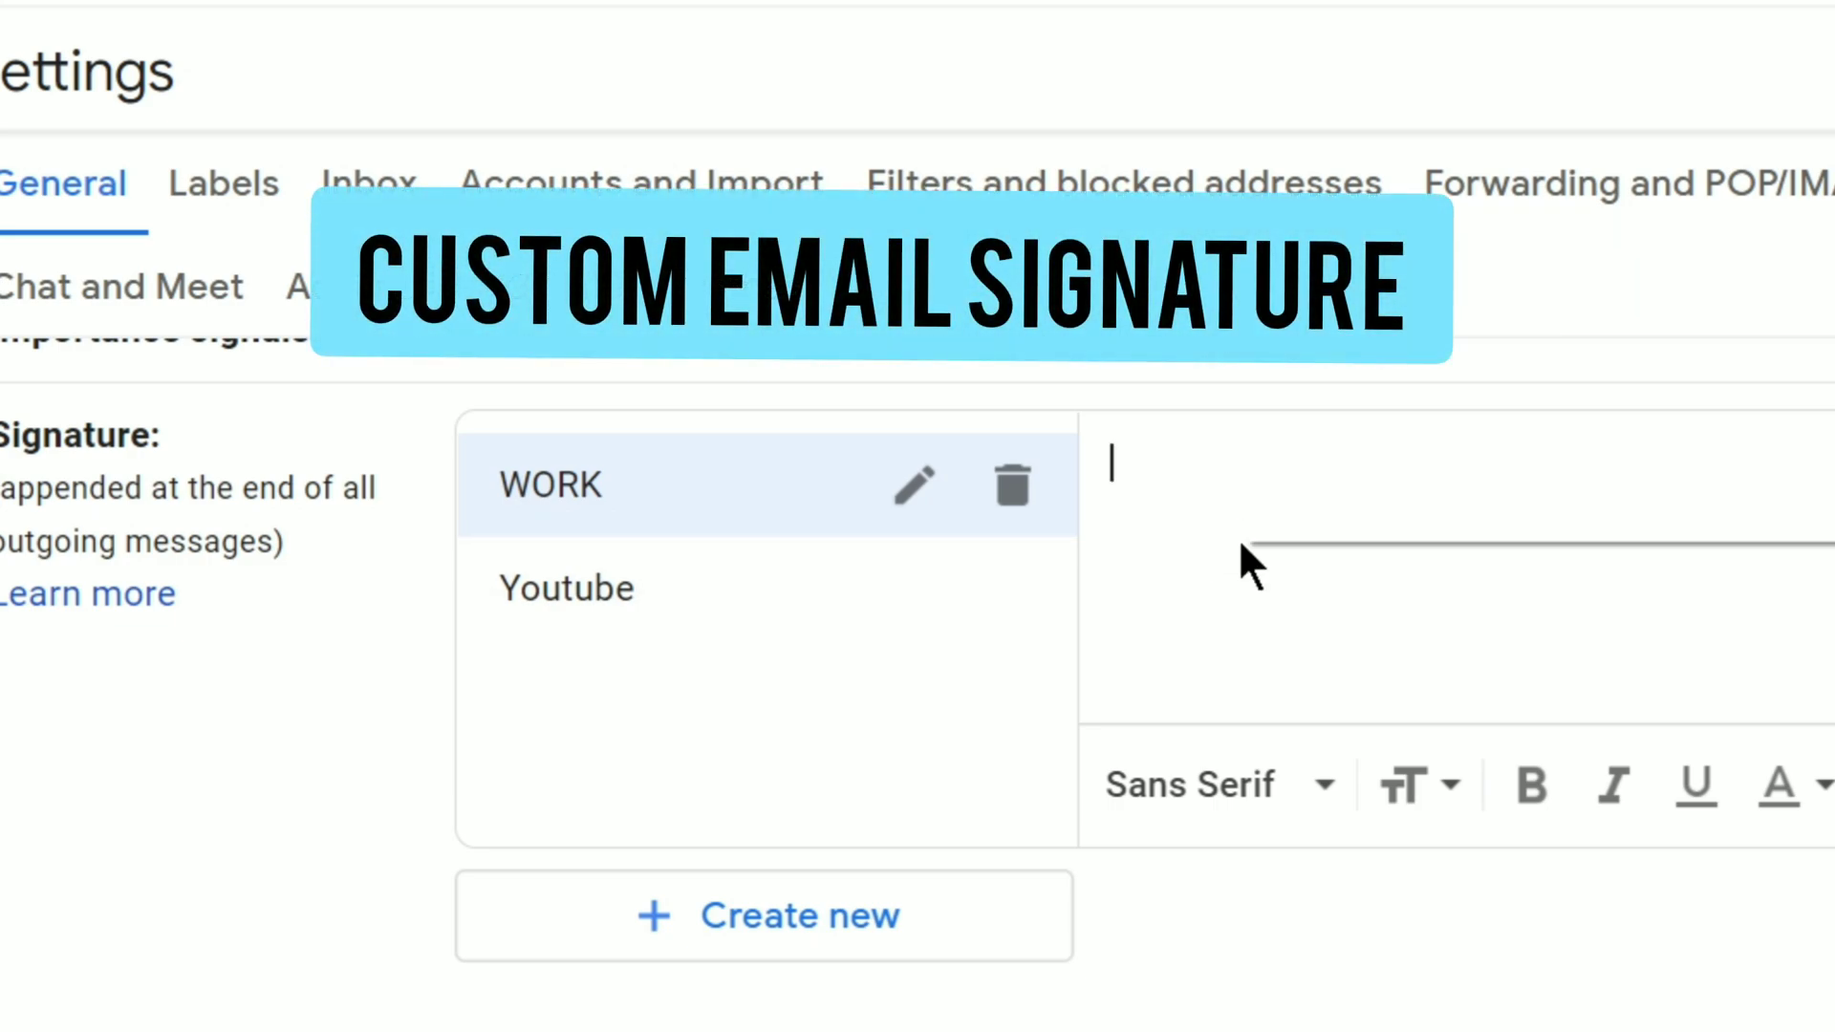
right_click(1240, 543)
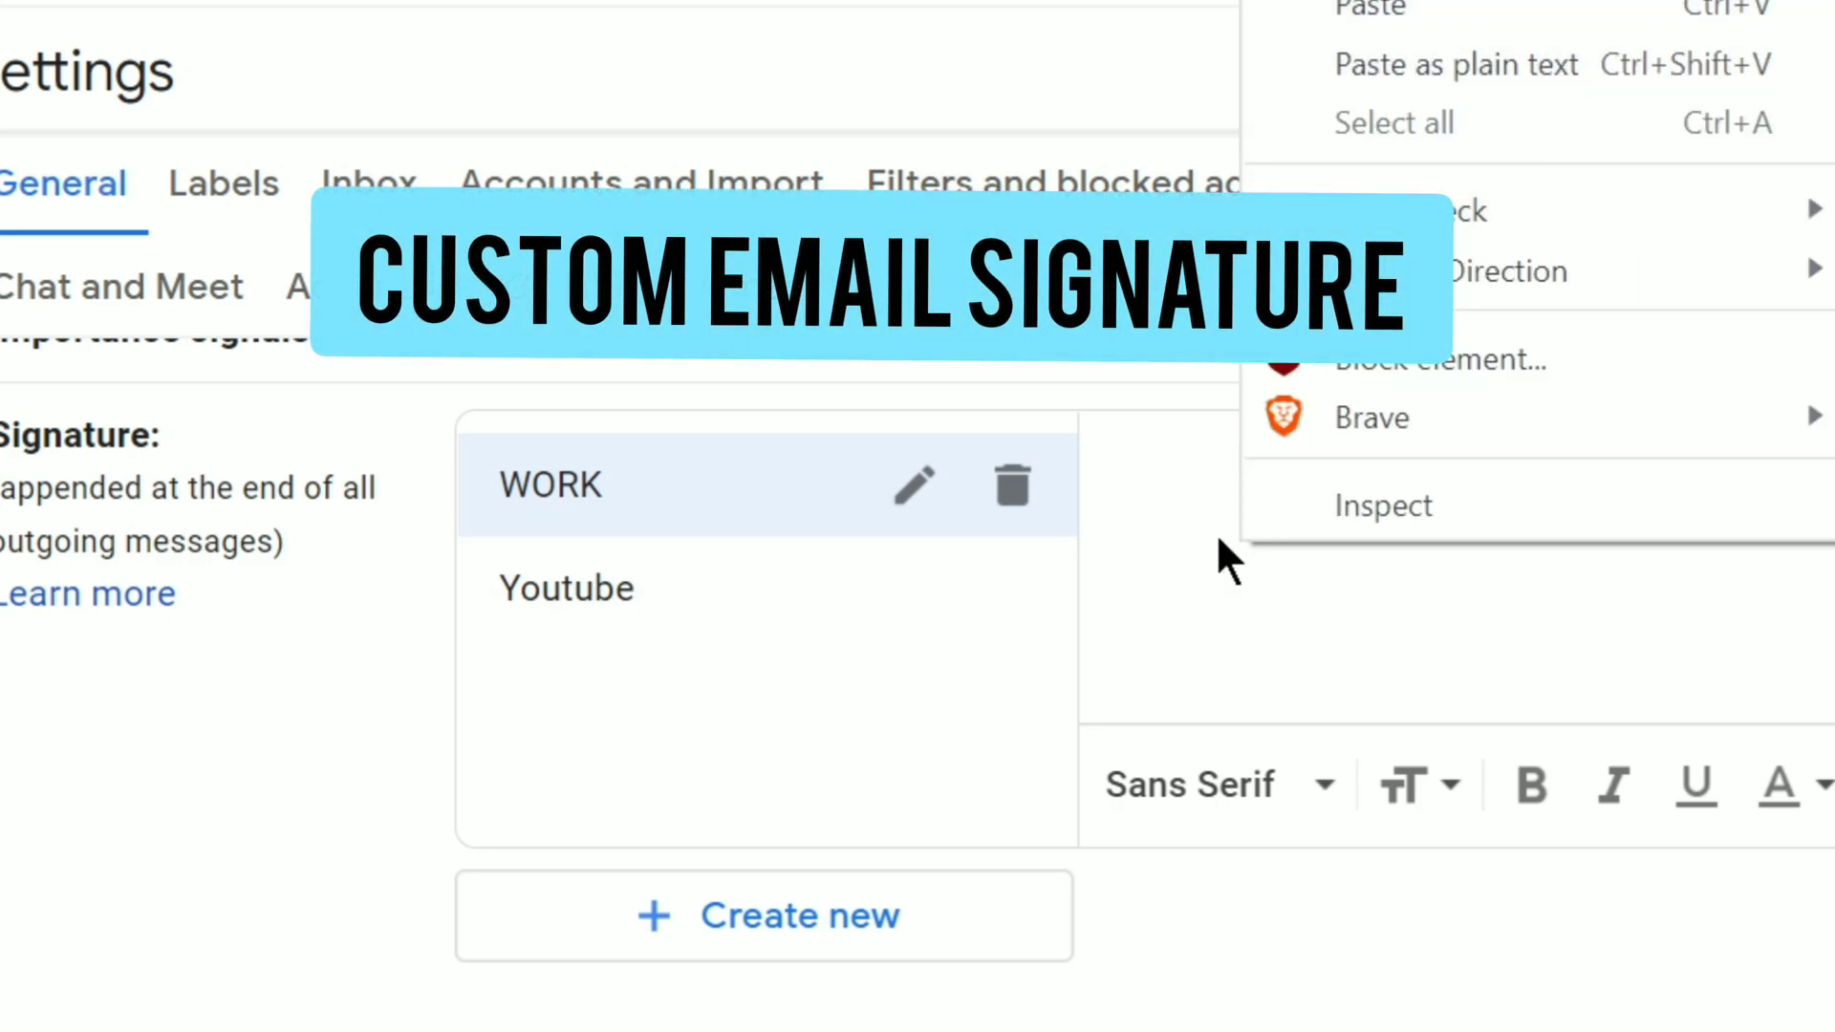
click(1180, 552)
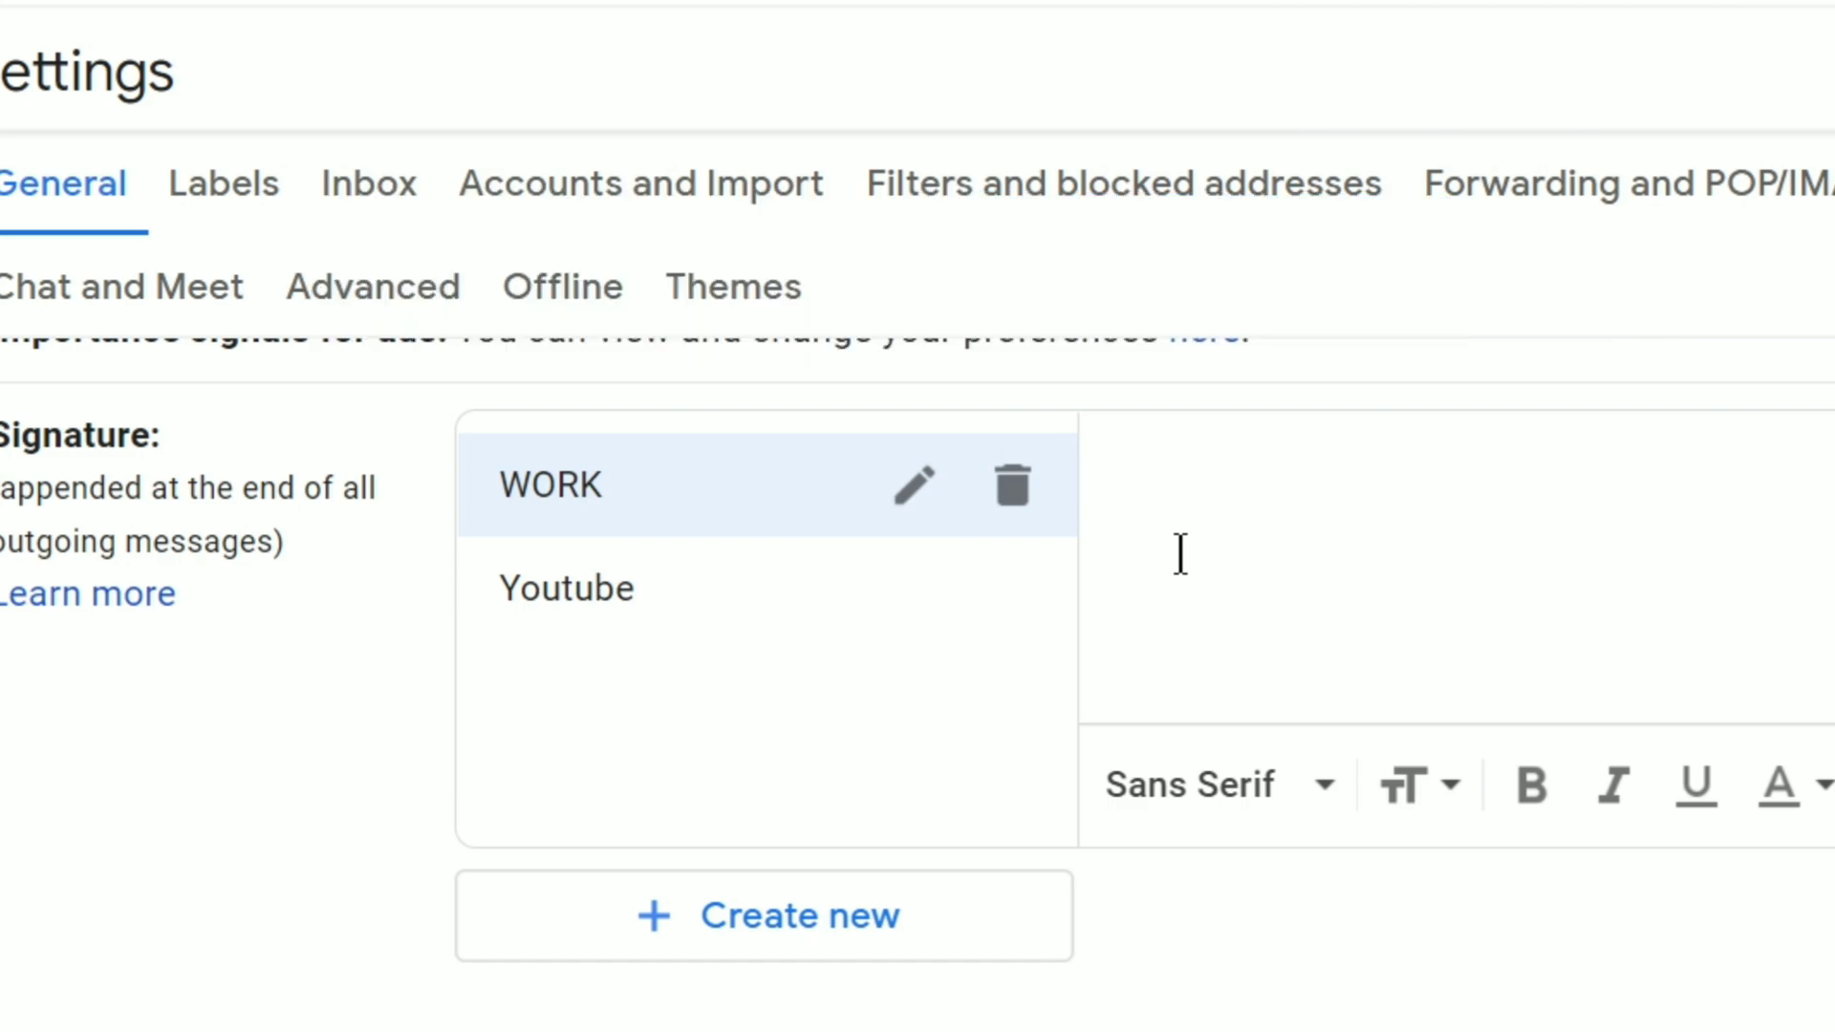
Paste Regards, the sender's name, VP, Customer Service and Google, co.address into the WORK signature, then add a new line
text(Regards,)
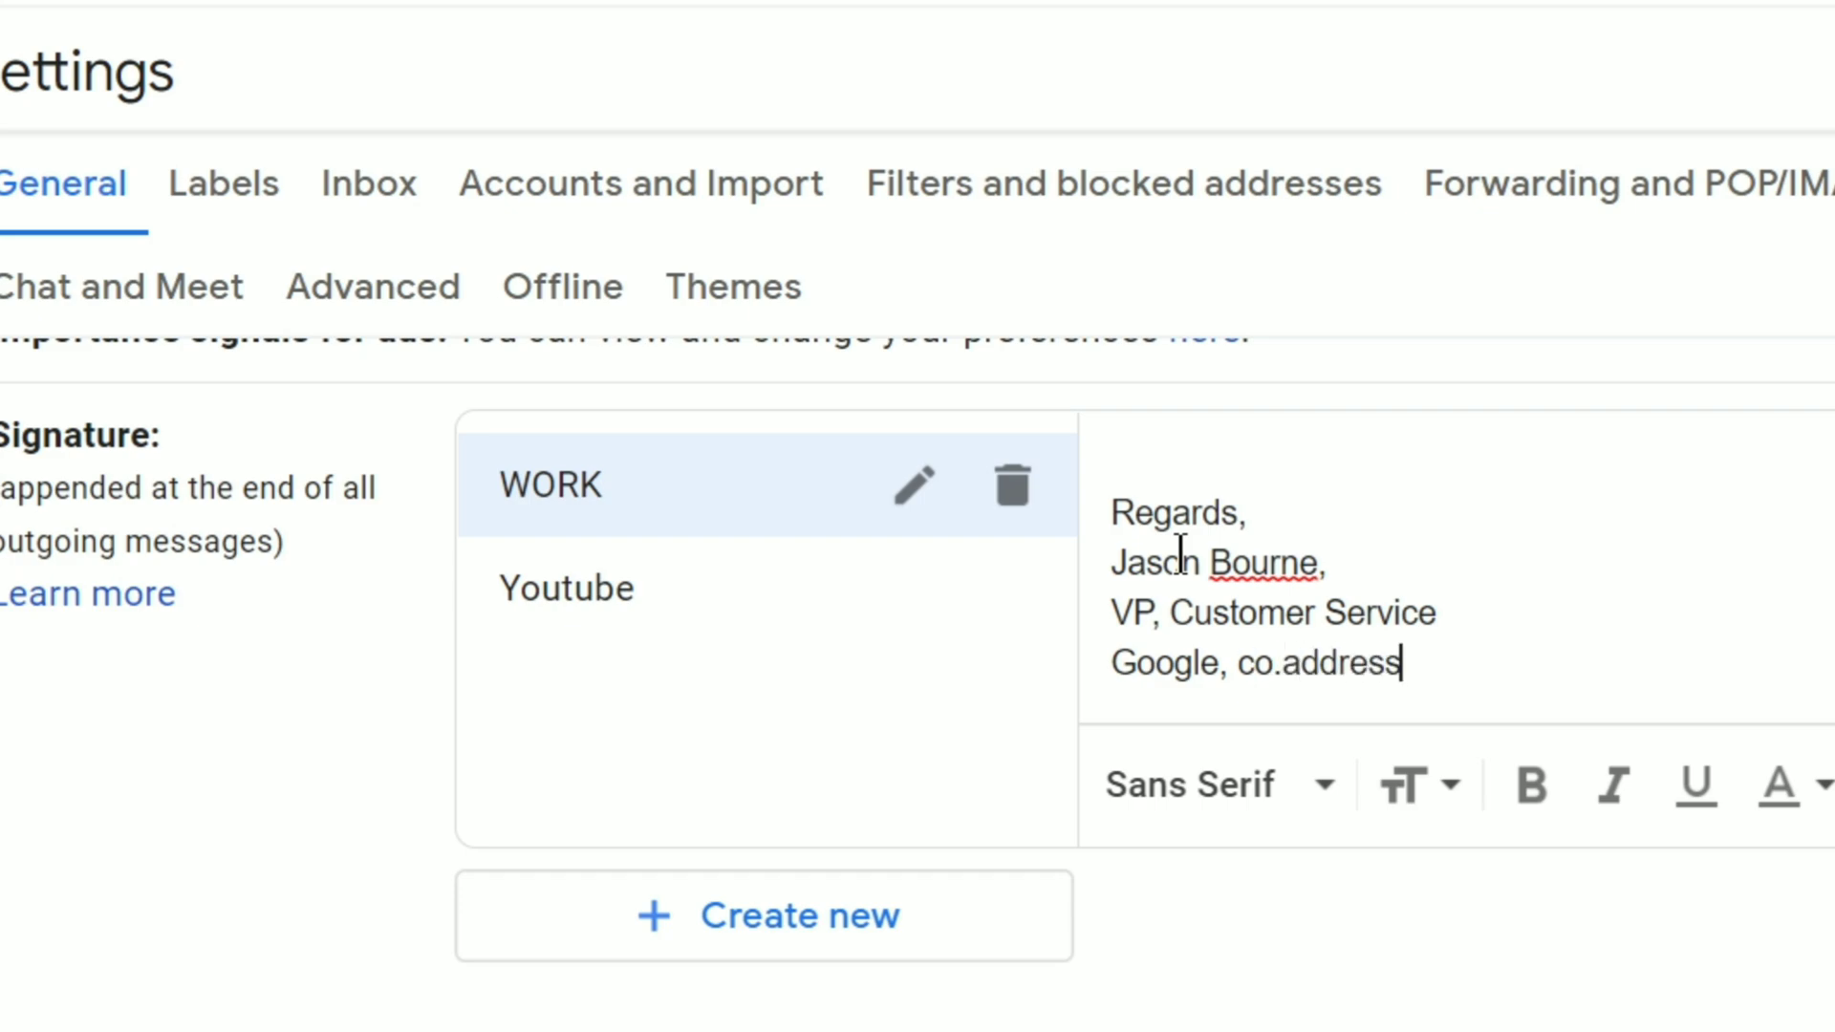
key(Return)
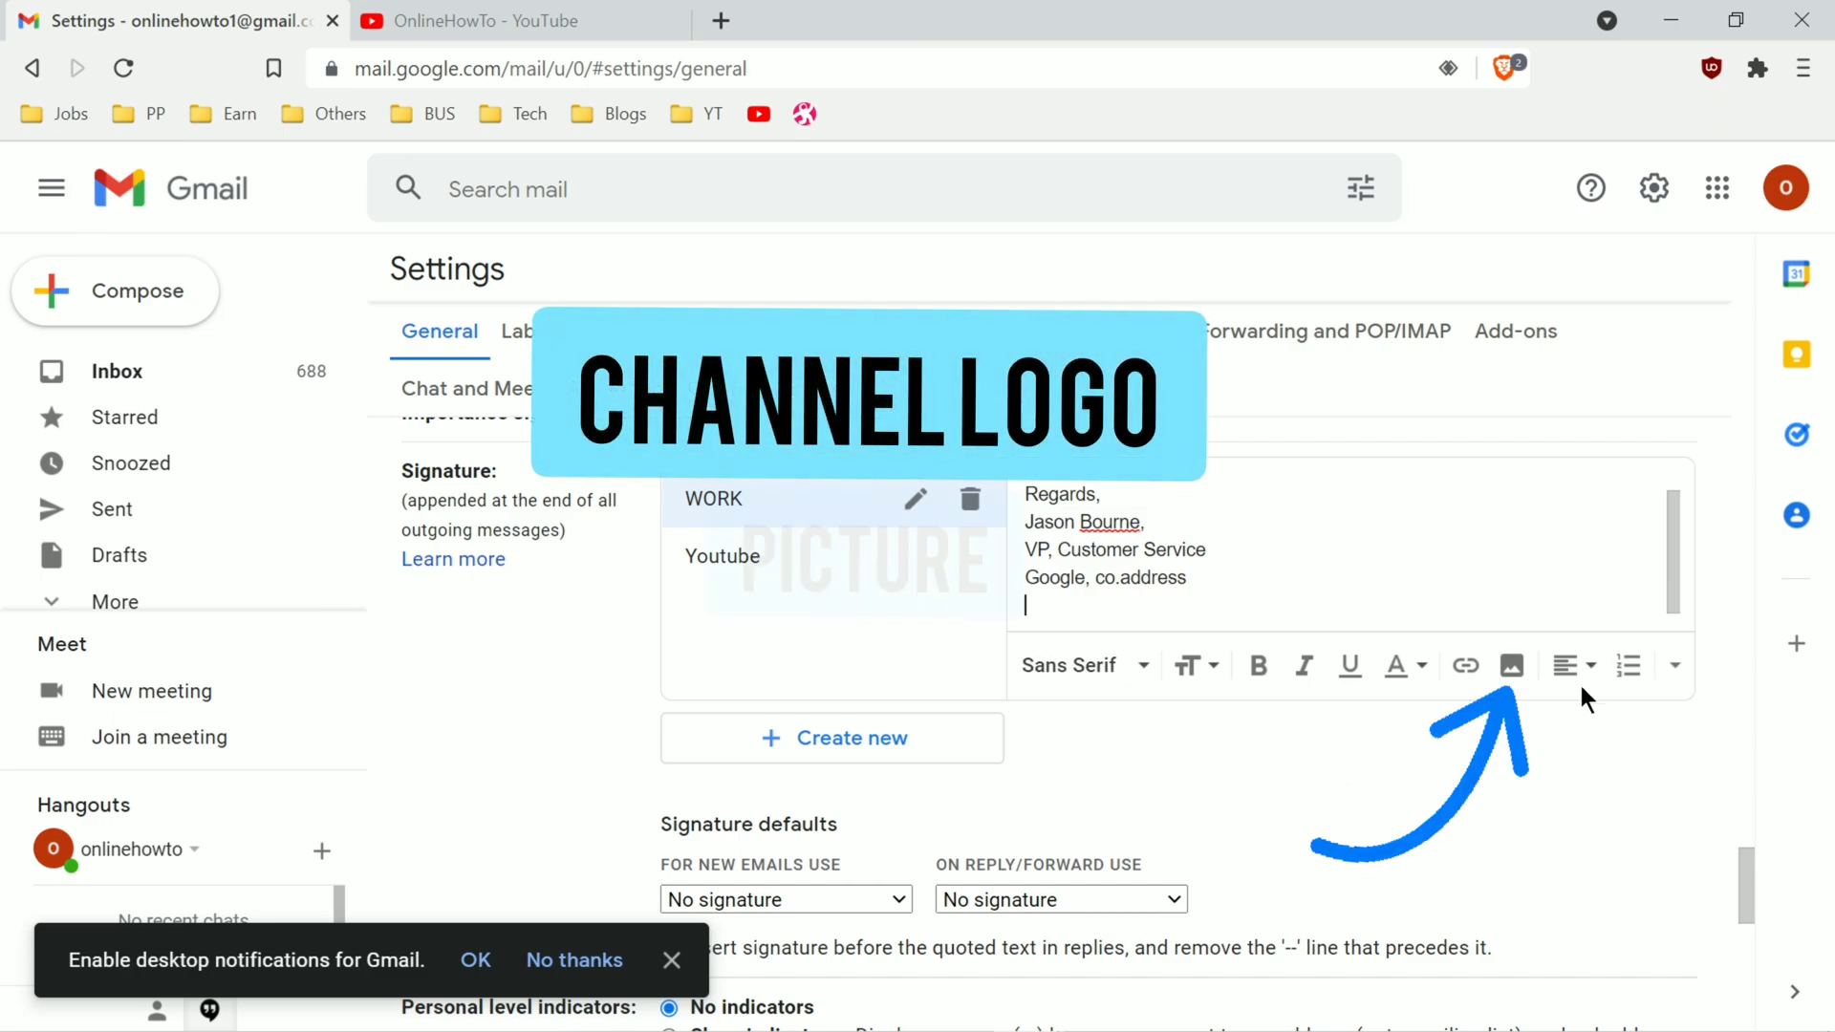
Insert LOGO.png from My Drive into the WORK signature and shrink it to a small size
click(1511, 665)
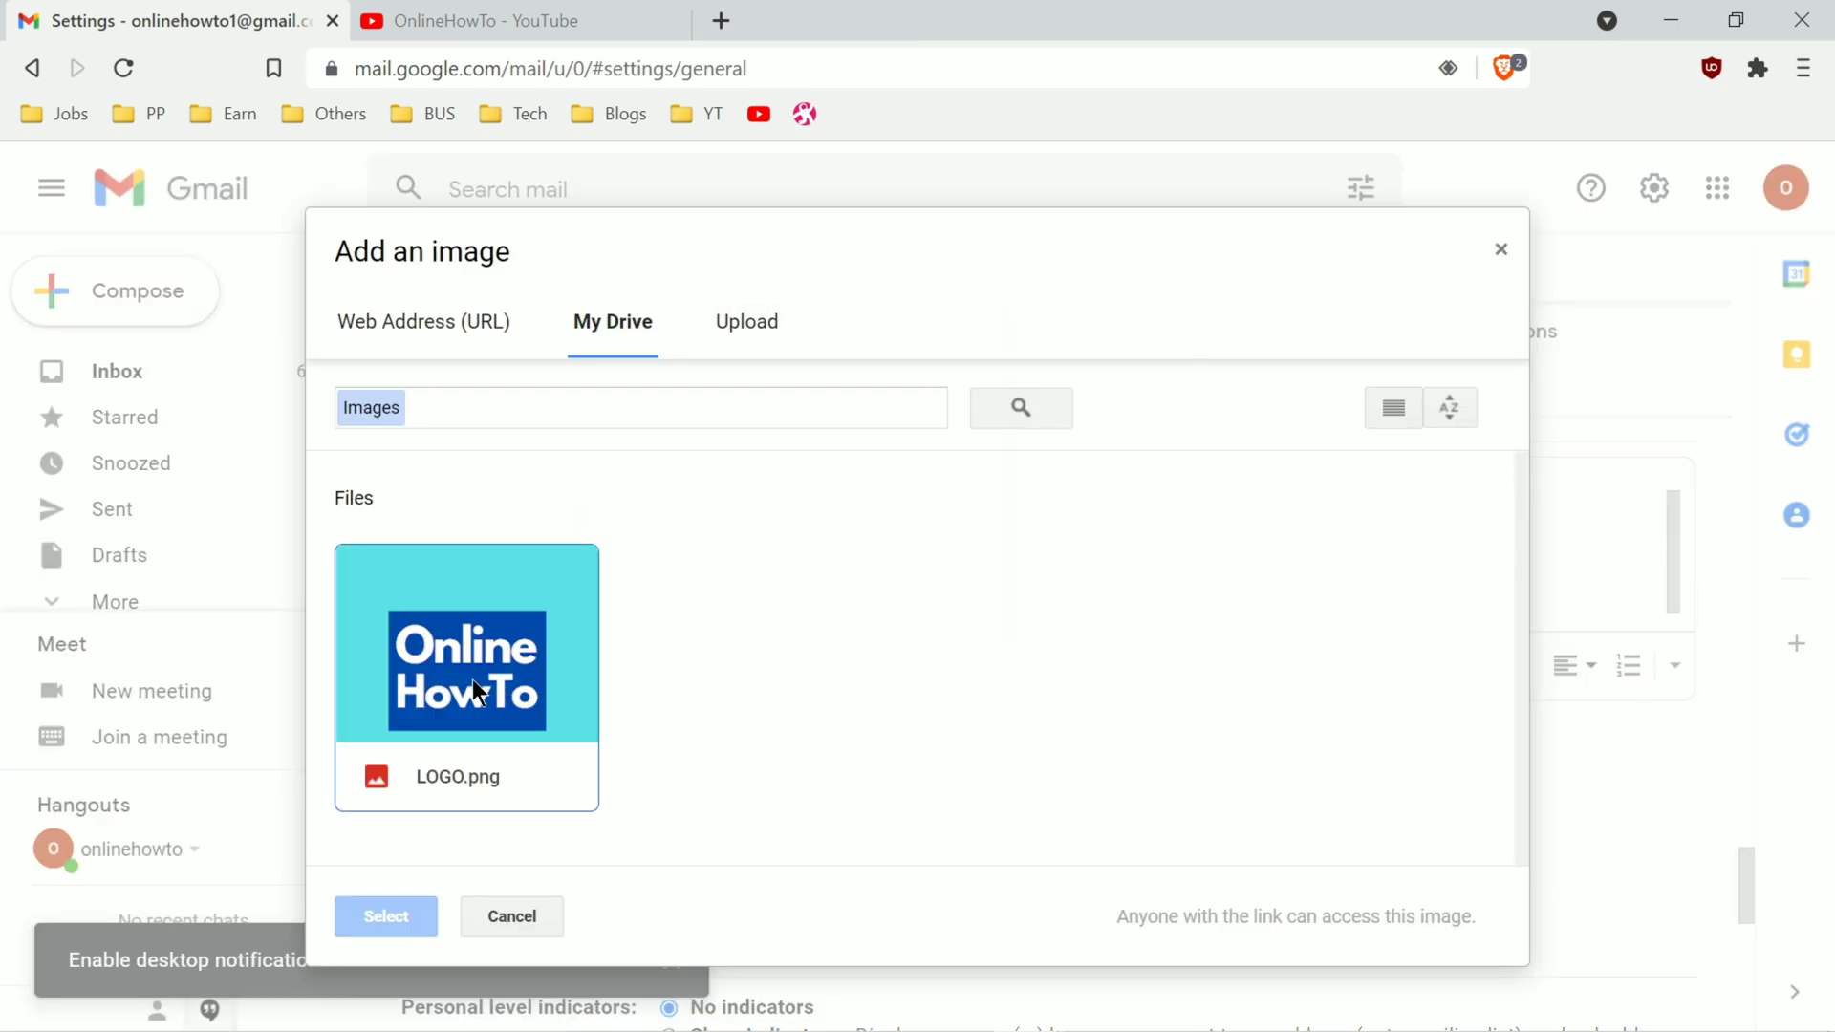
click(472, 679)
click(380, 912)
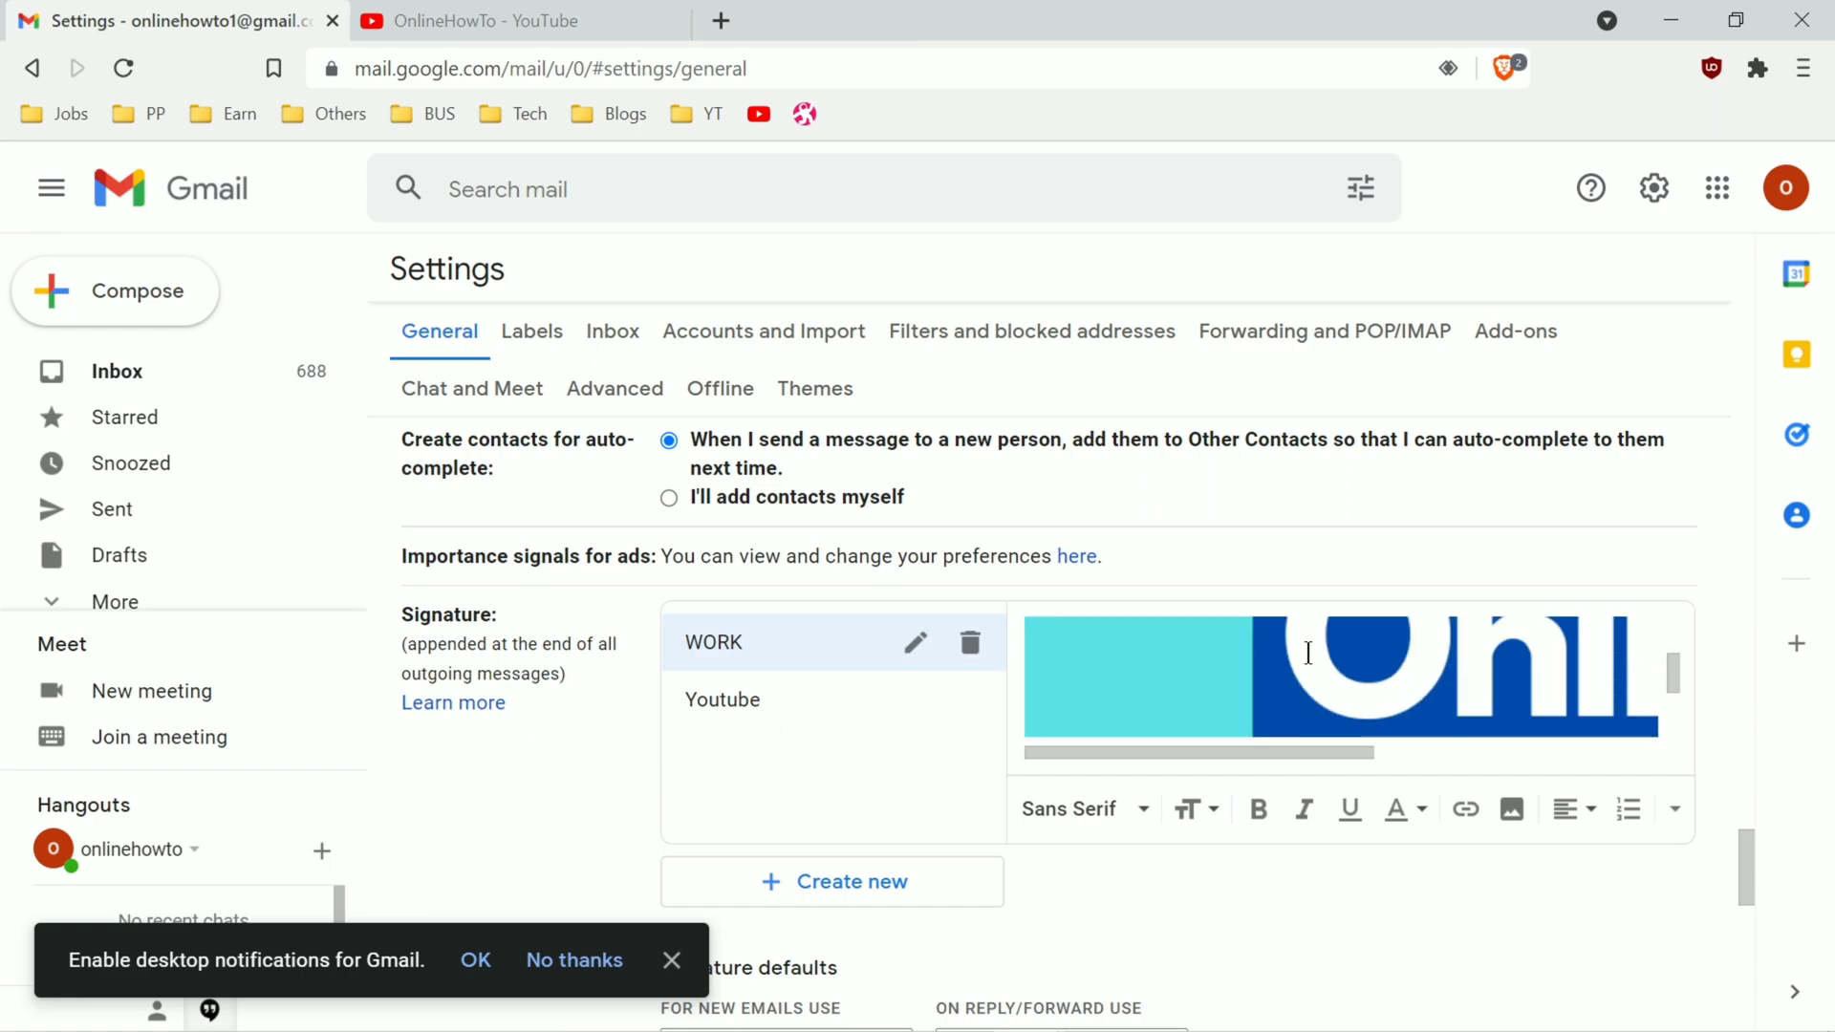
click(1207, 698)
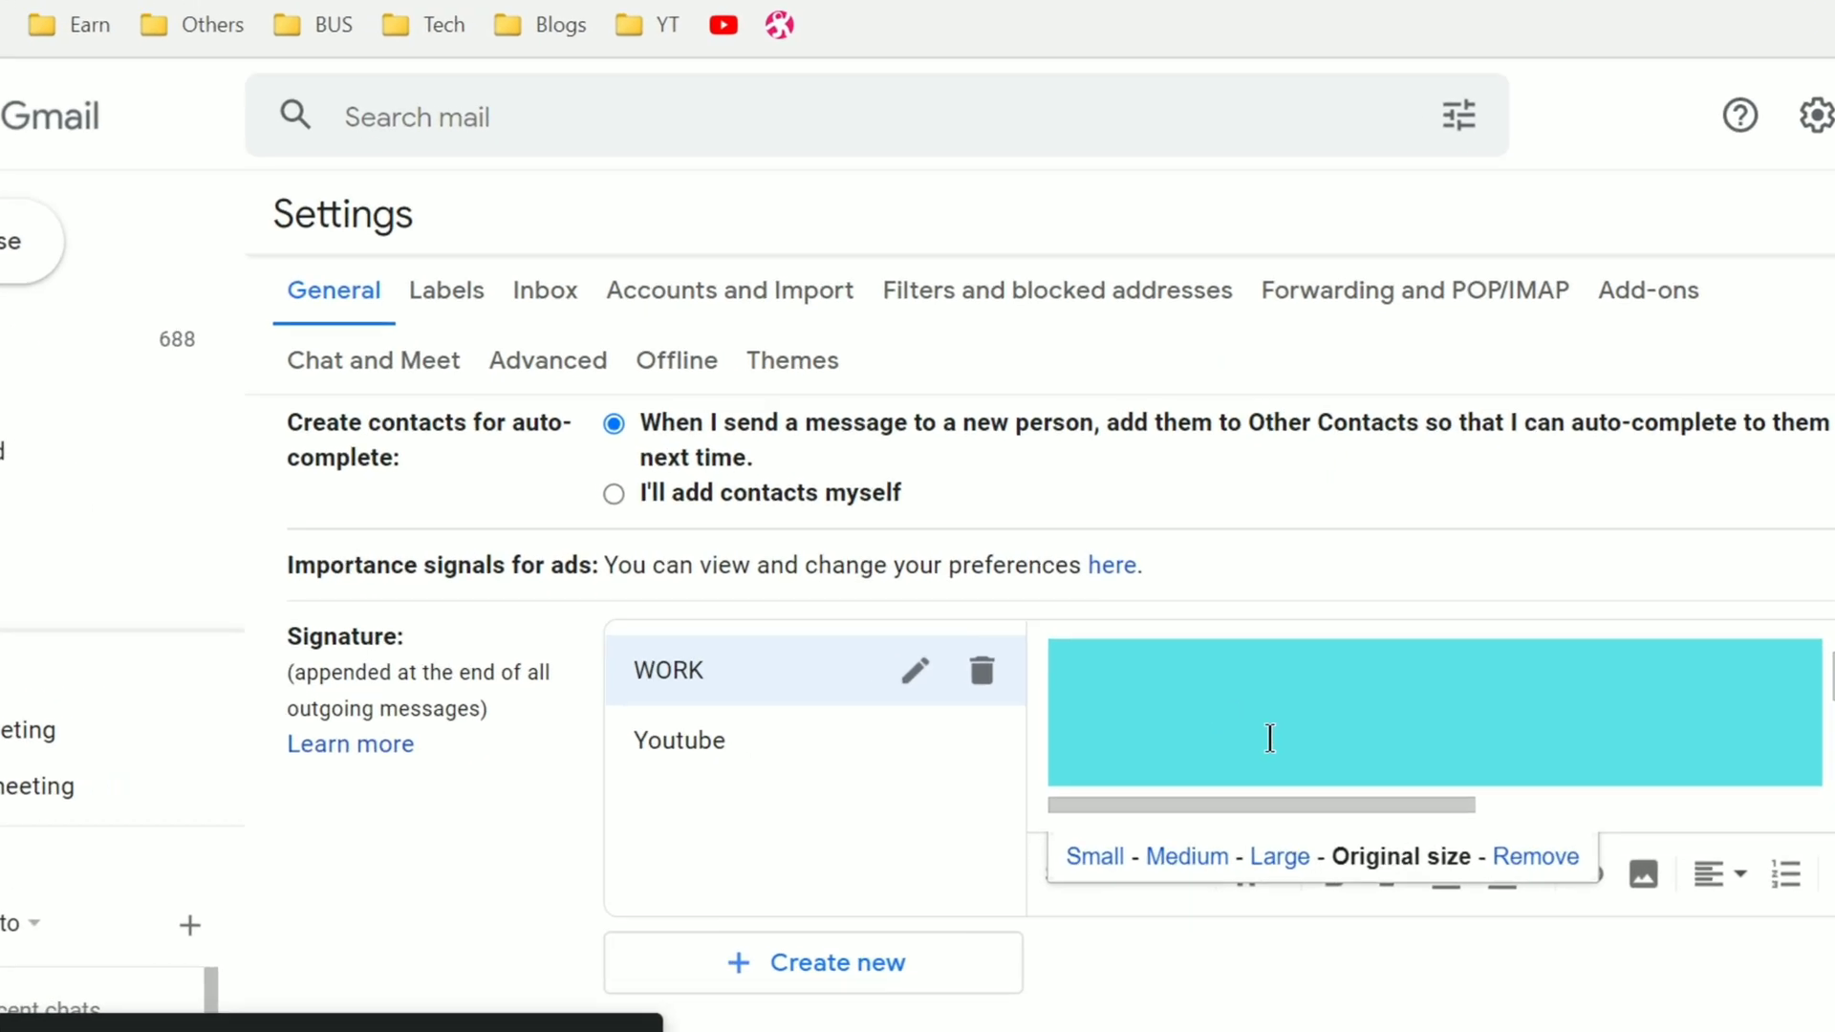
scroll(1214, 669, up, 2)
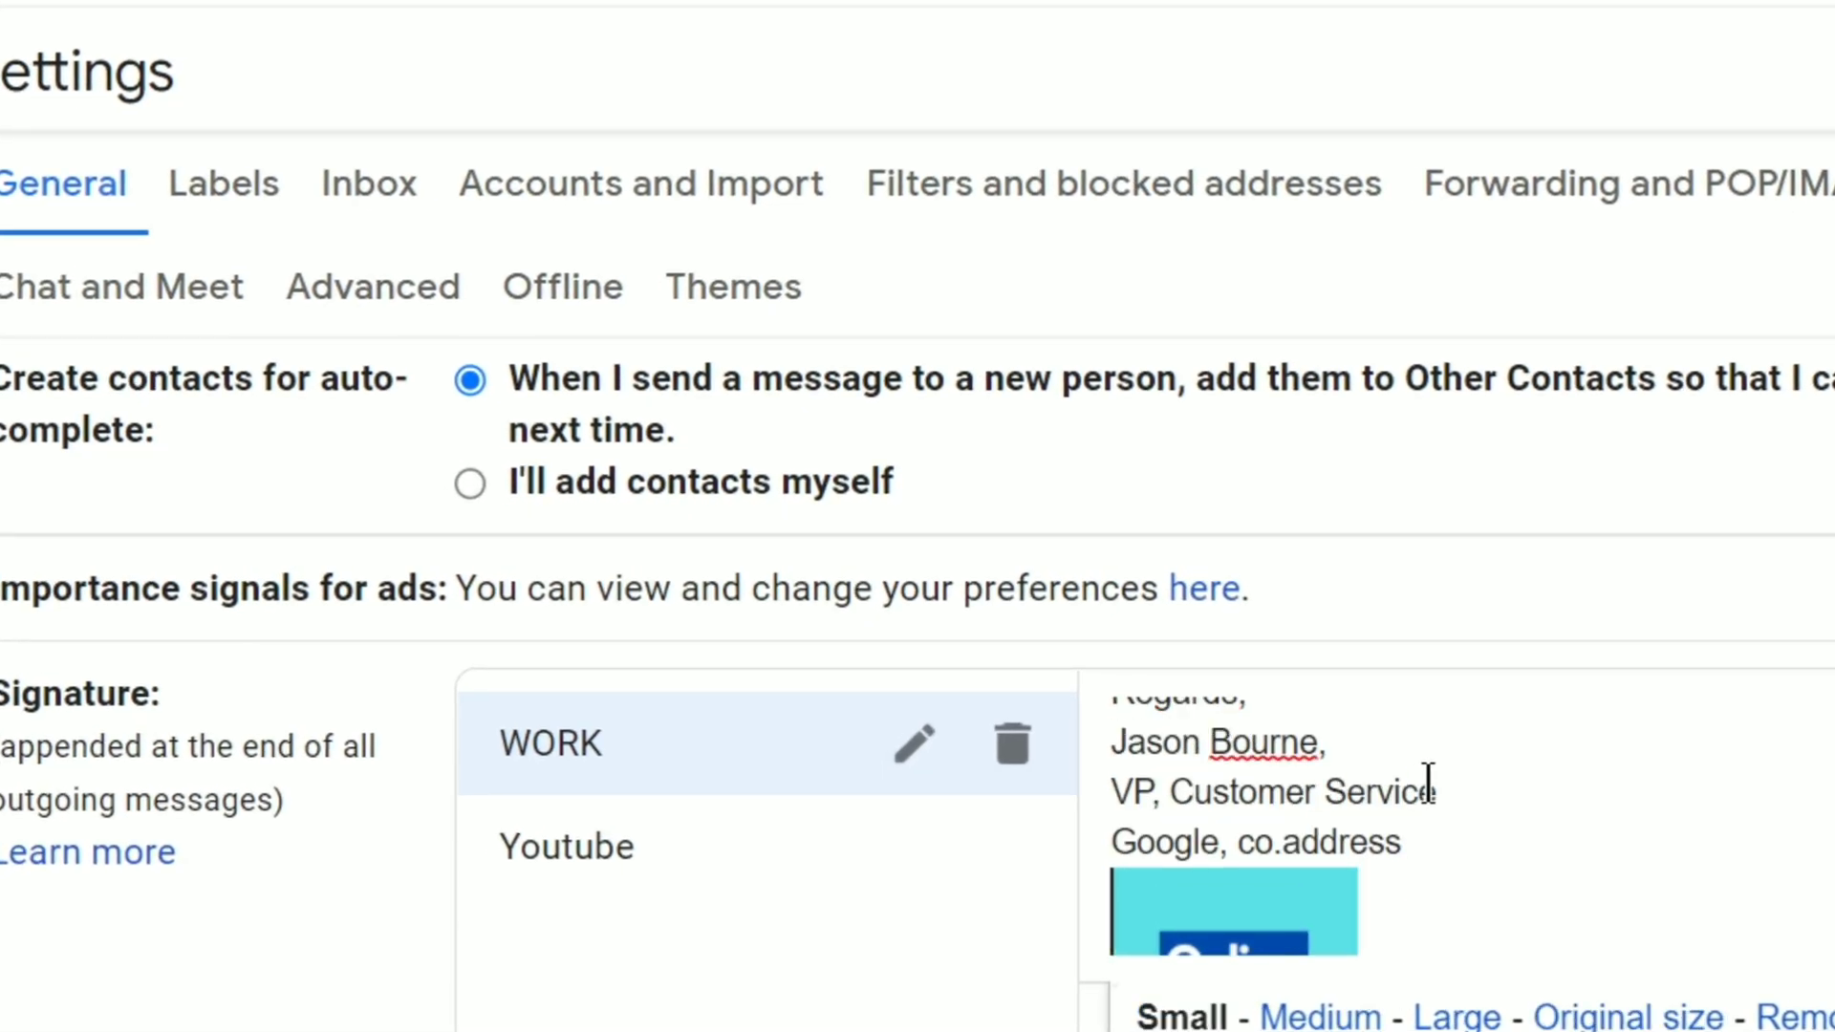
scroll(1428, 784, up, 1)
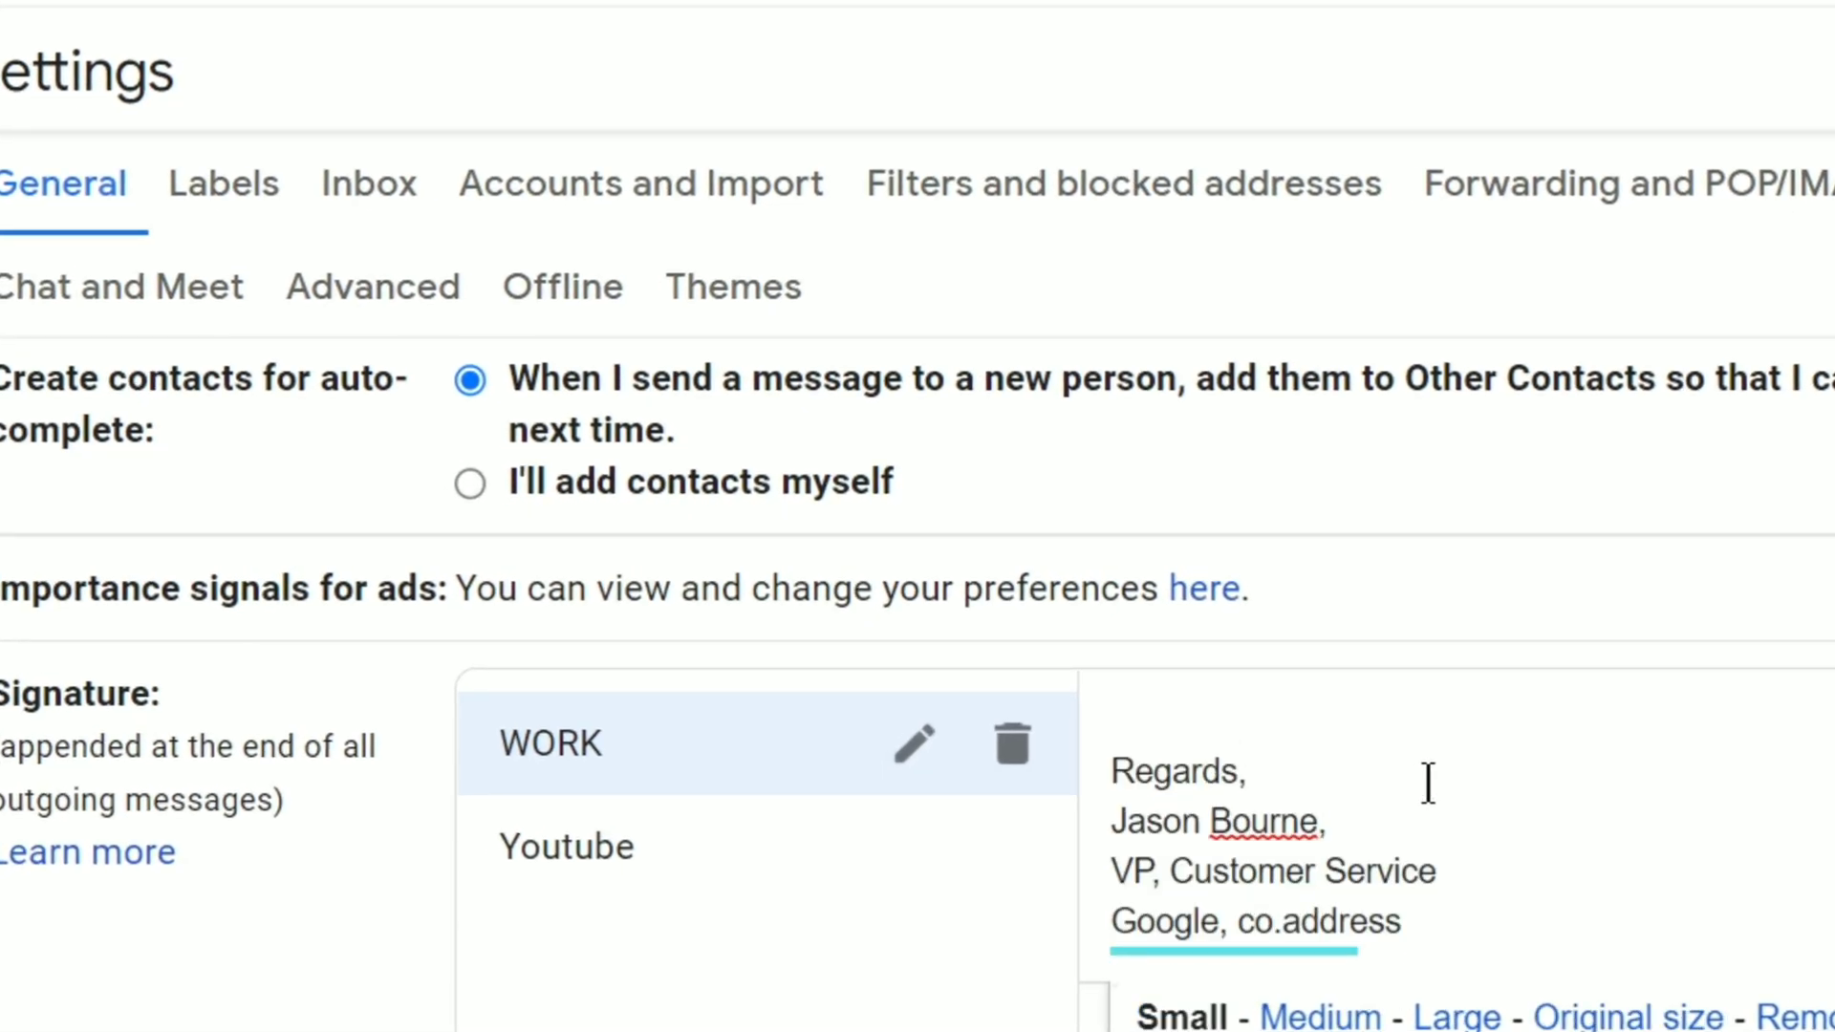
scroll(1428, 784, down, 2)
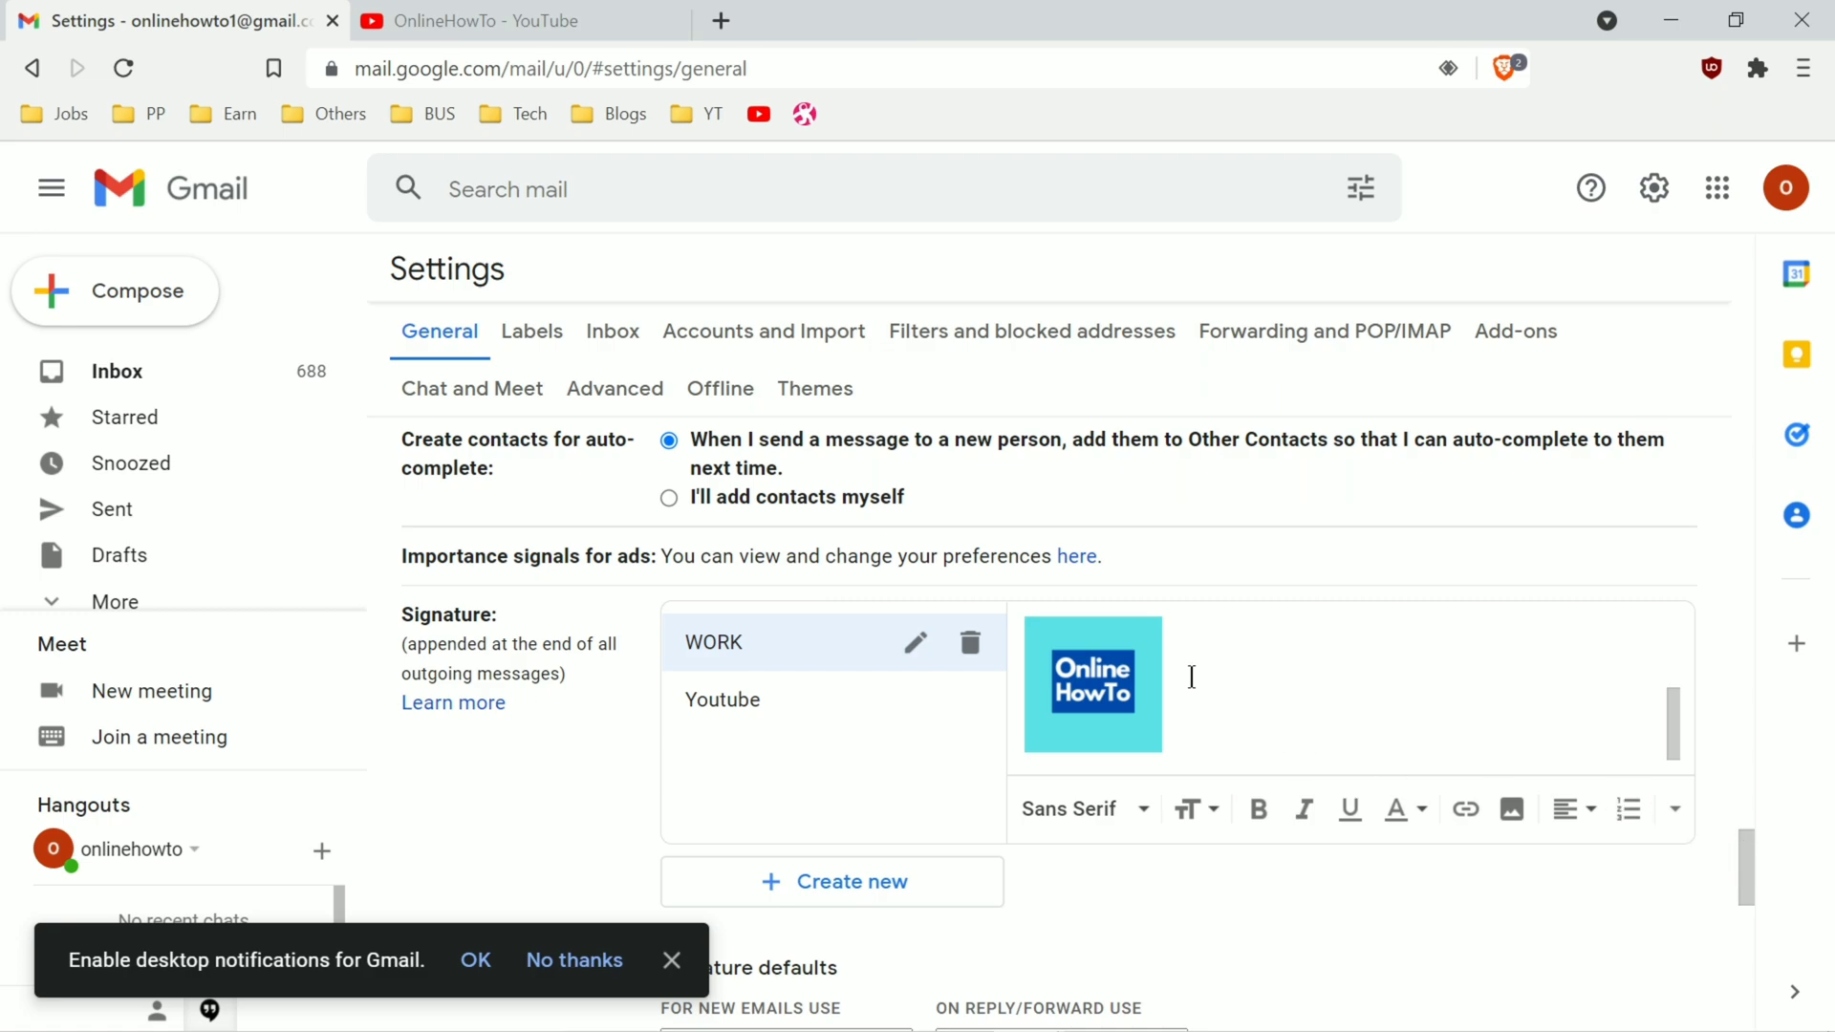
scroll(1237, 669, up, 2)
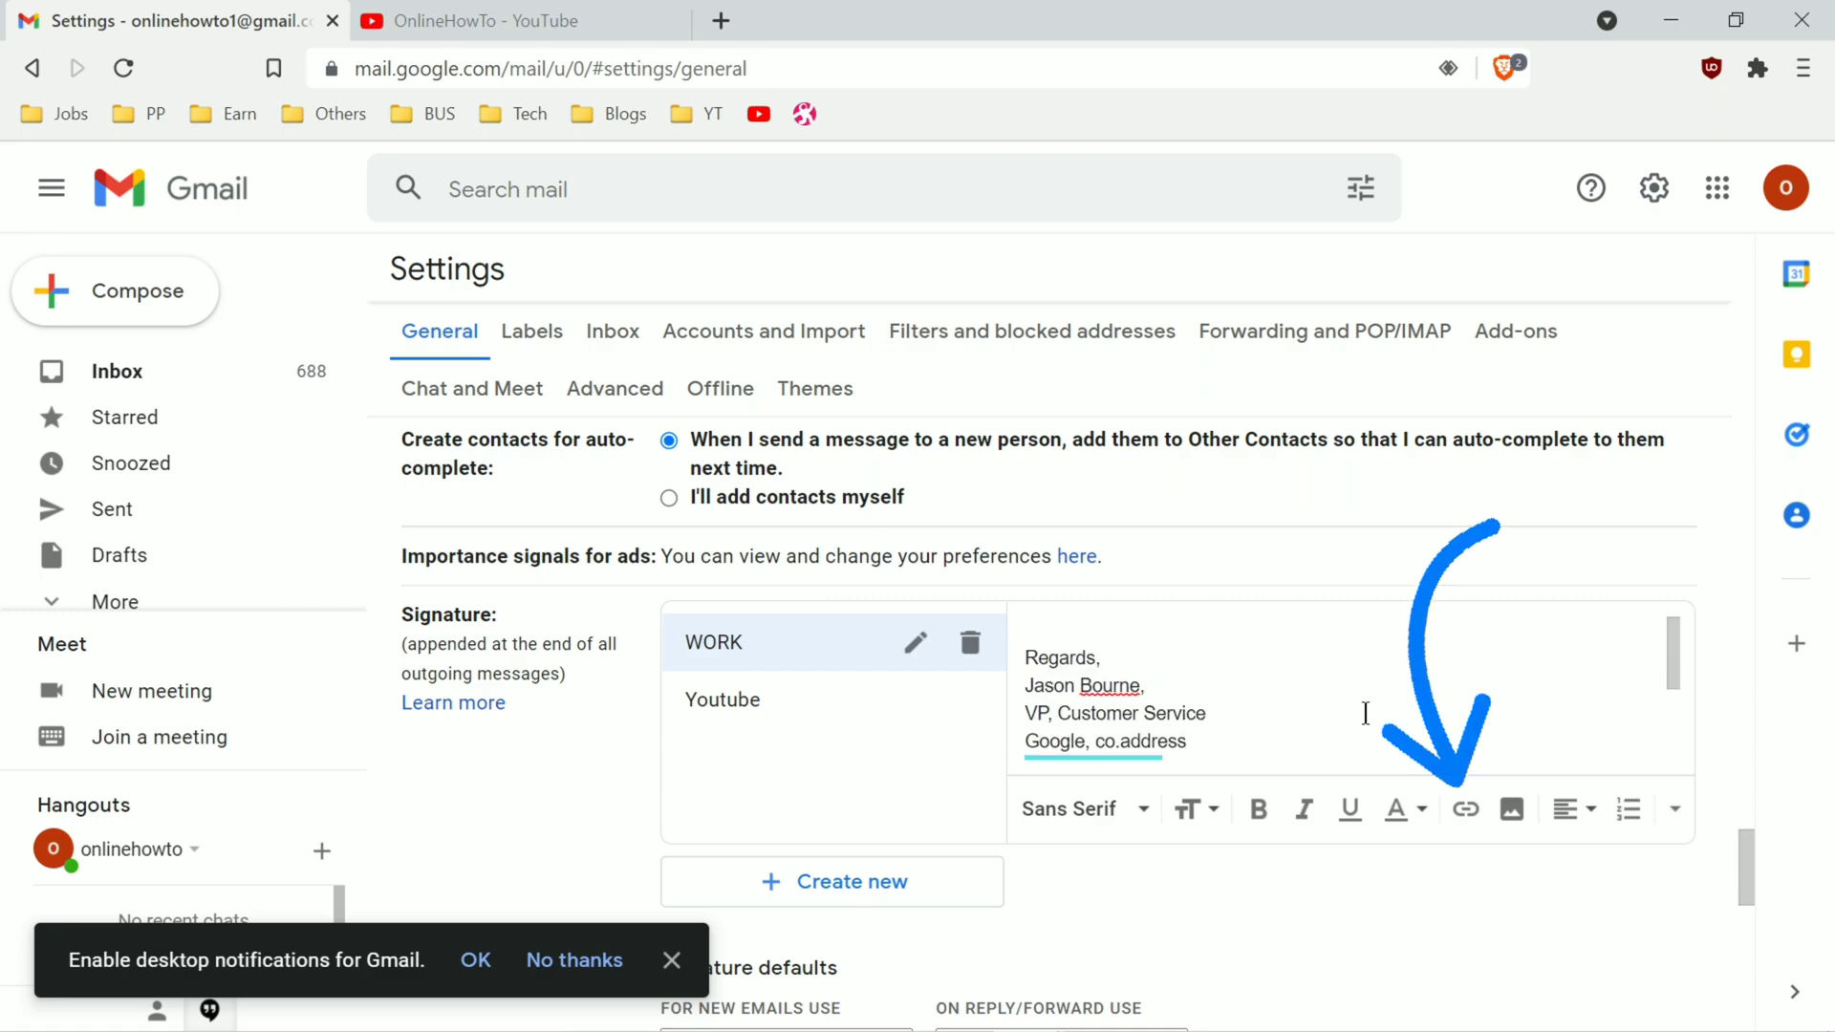
key(Return)
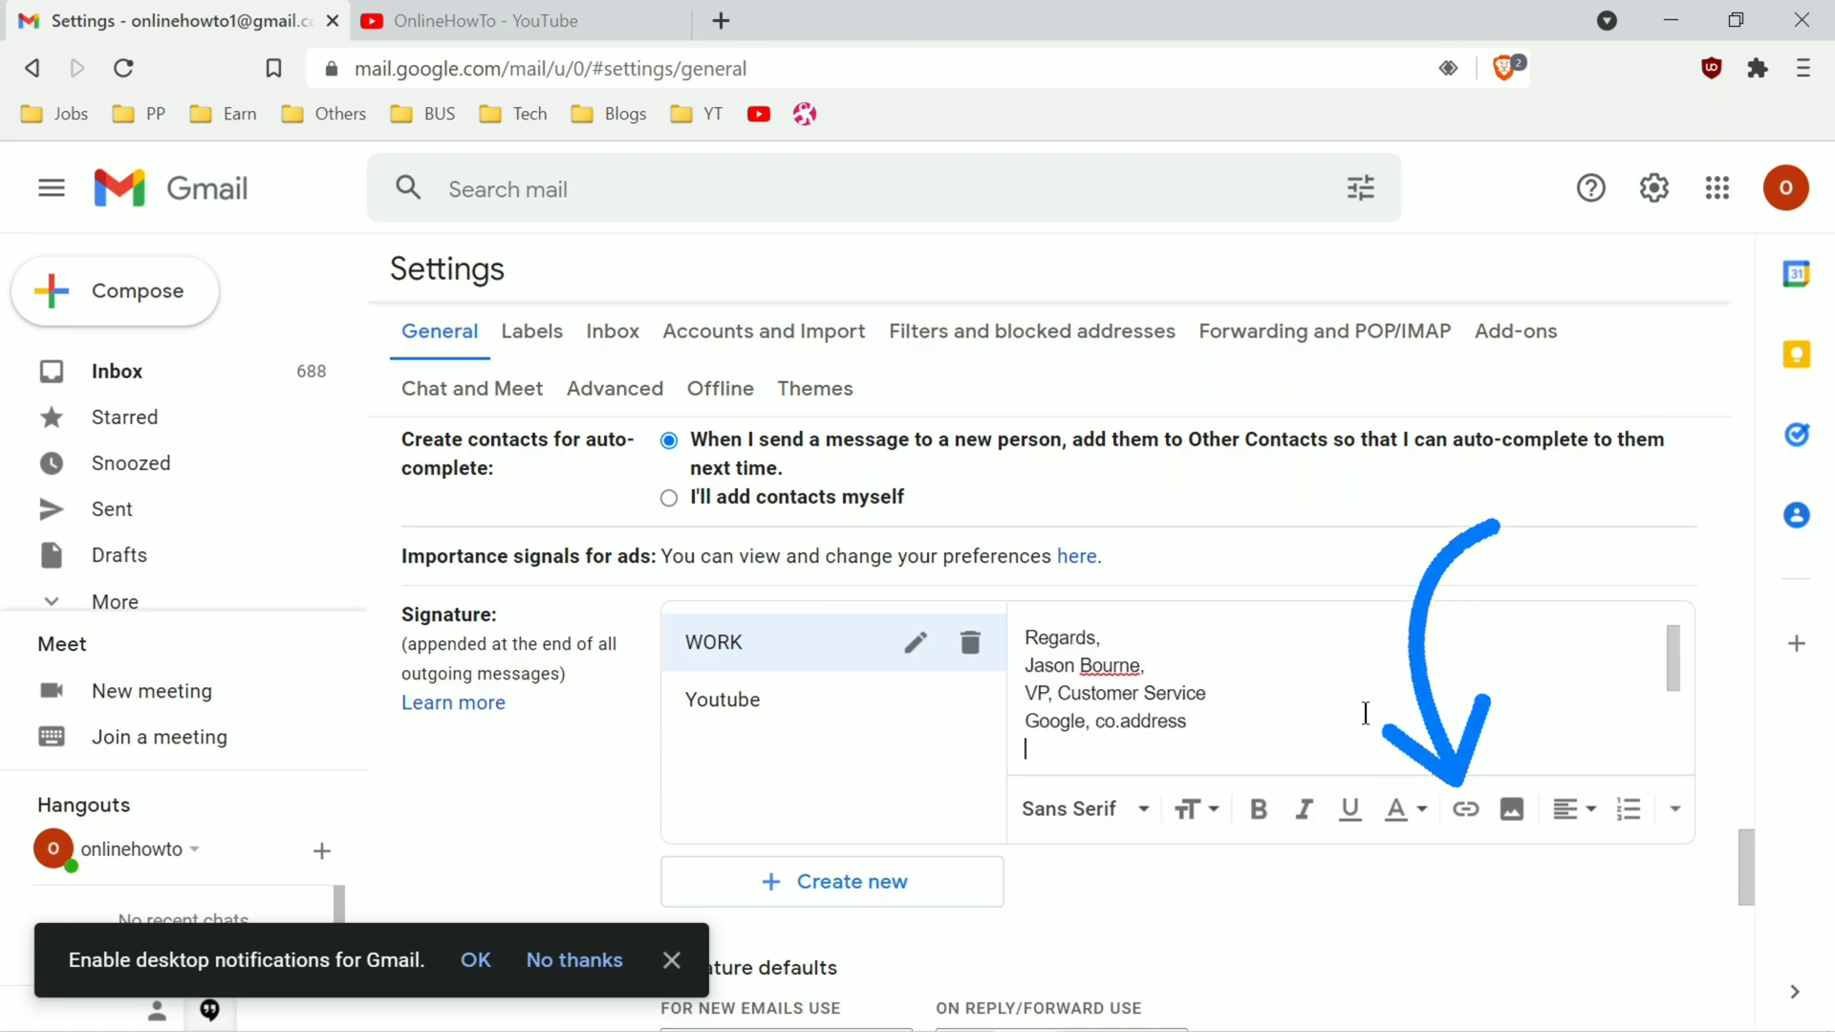
click(1467, 814)
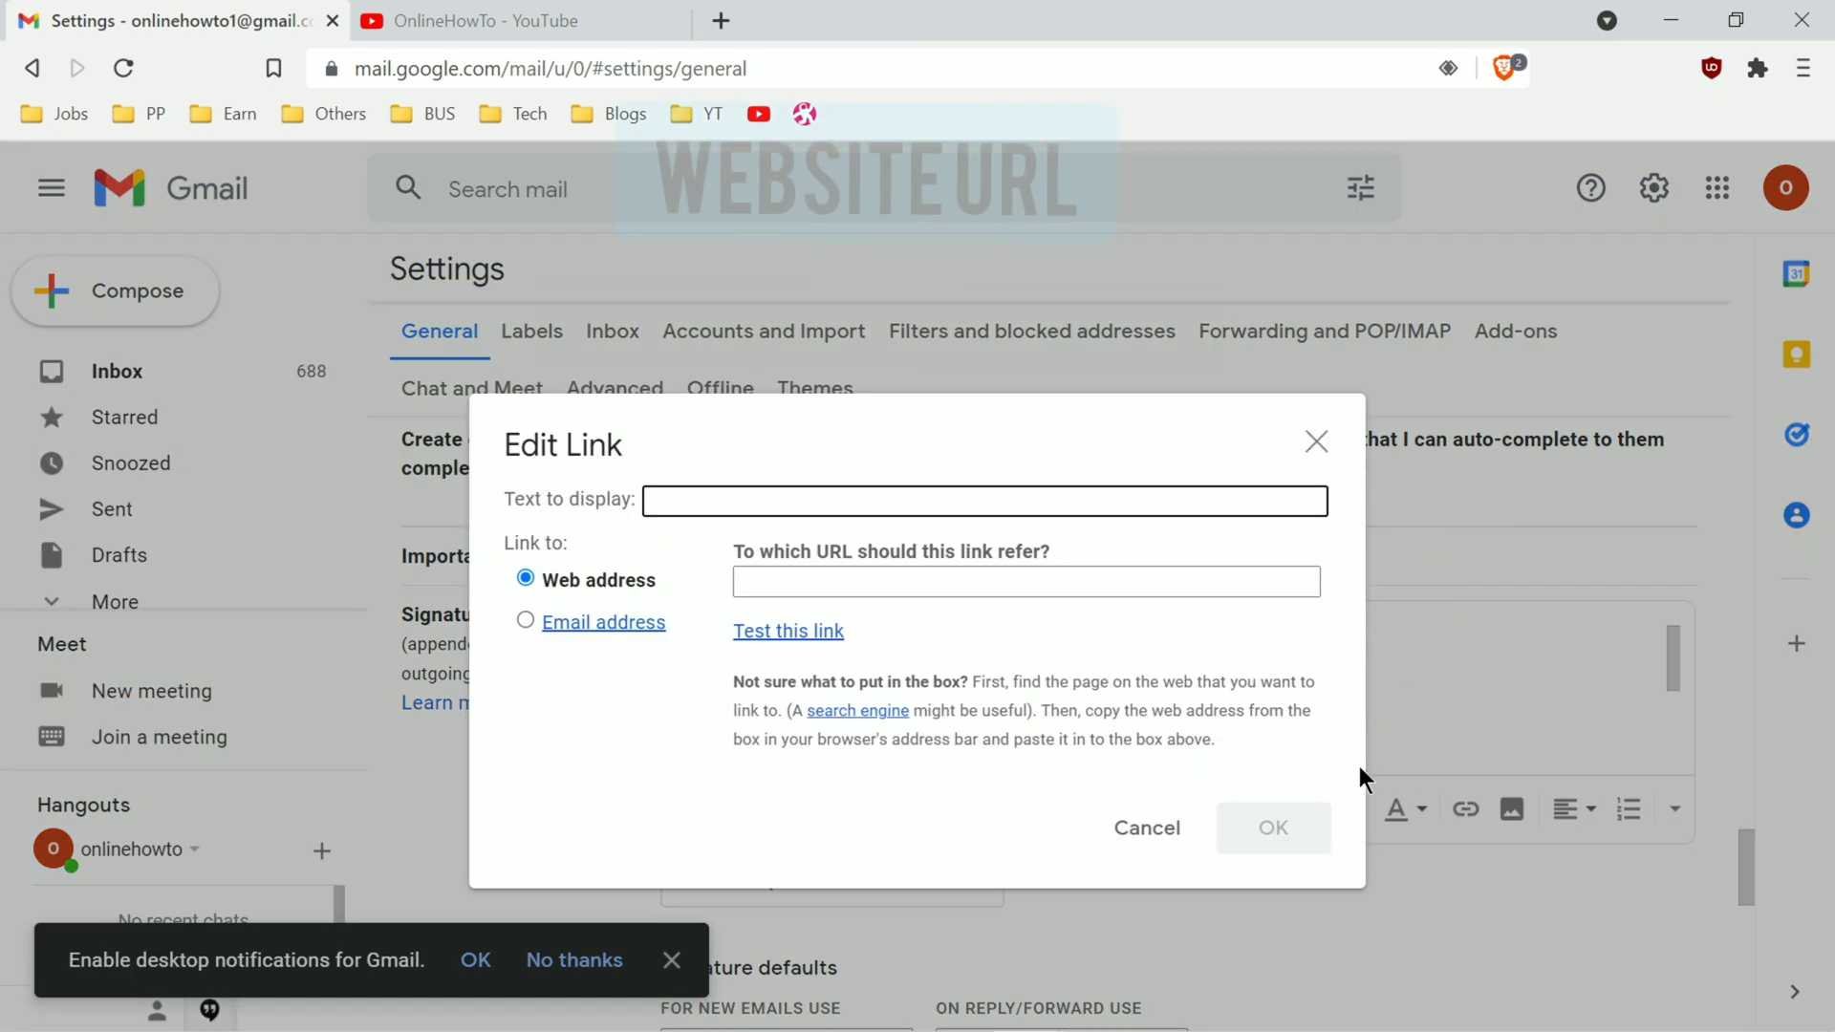
click(971, 584)
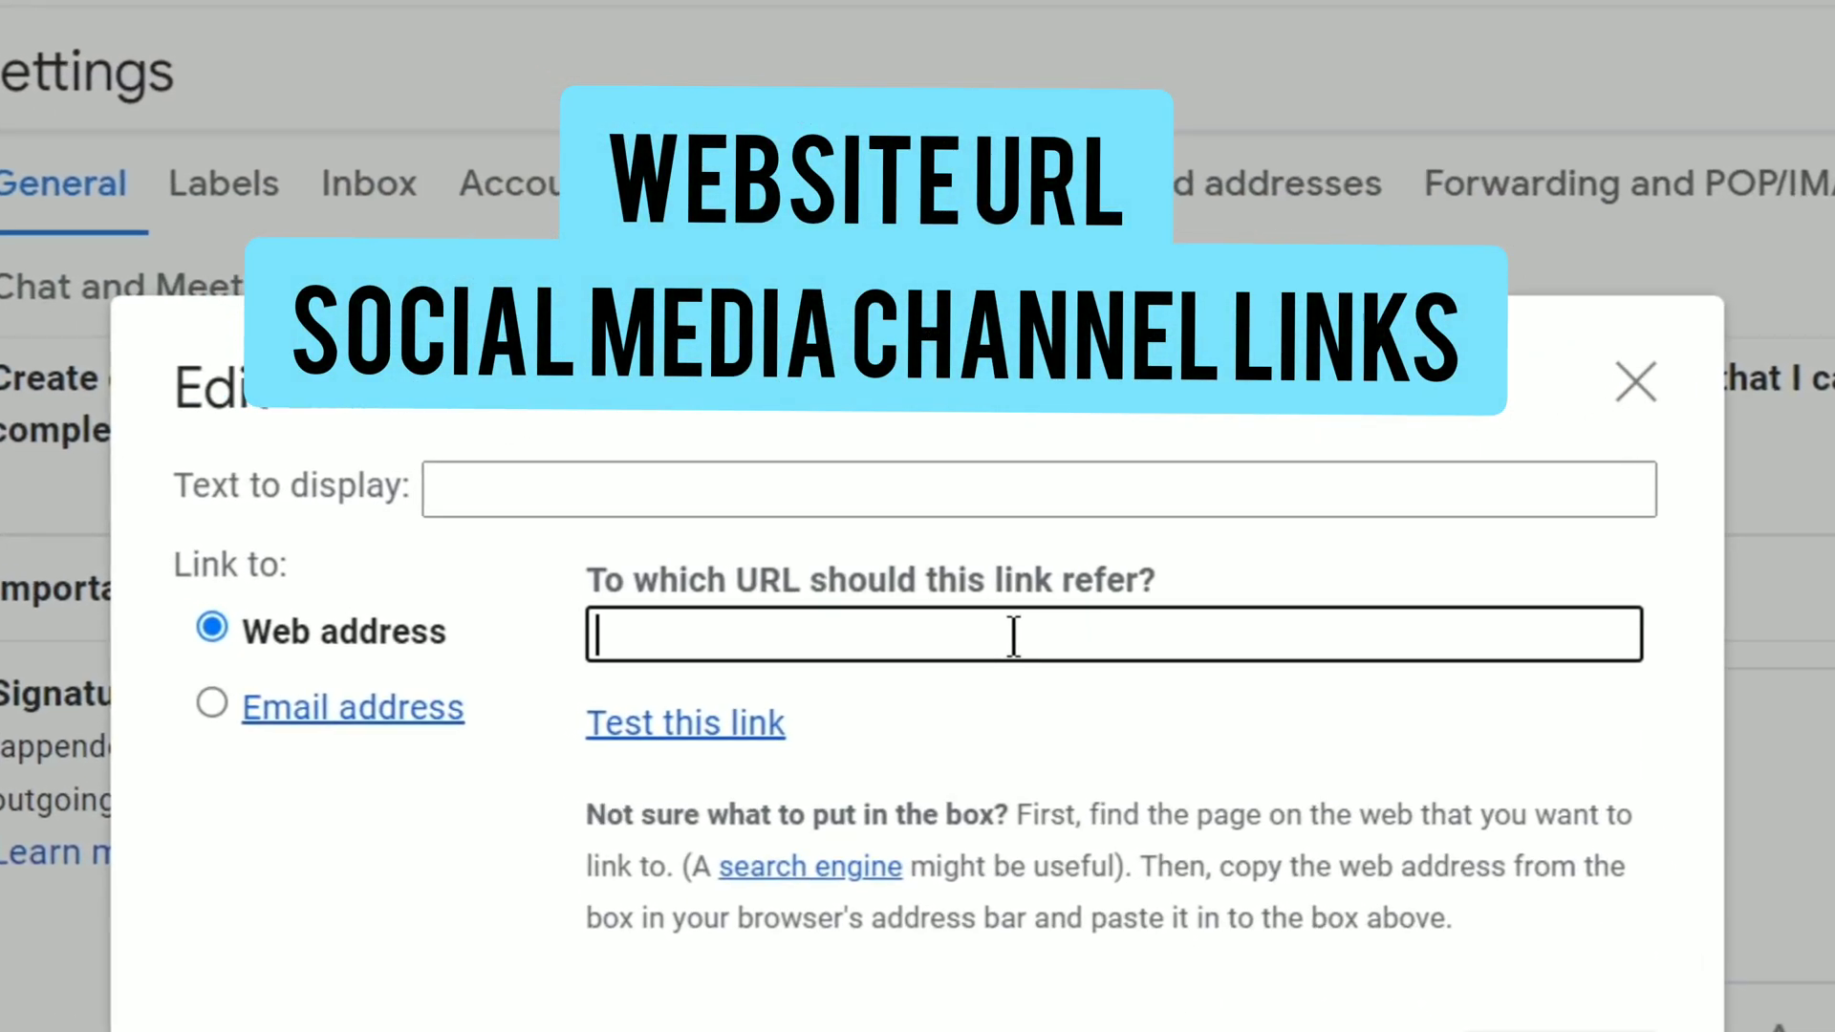
text(www.you)
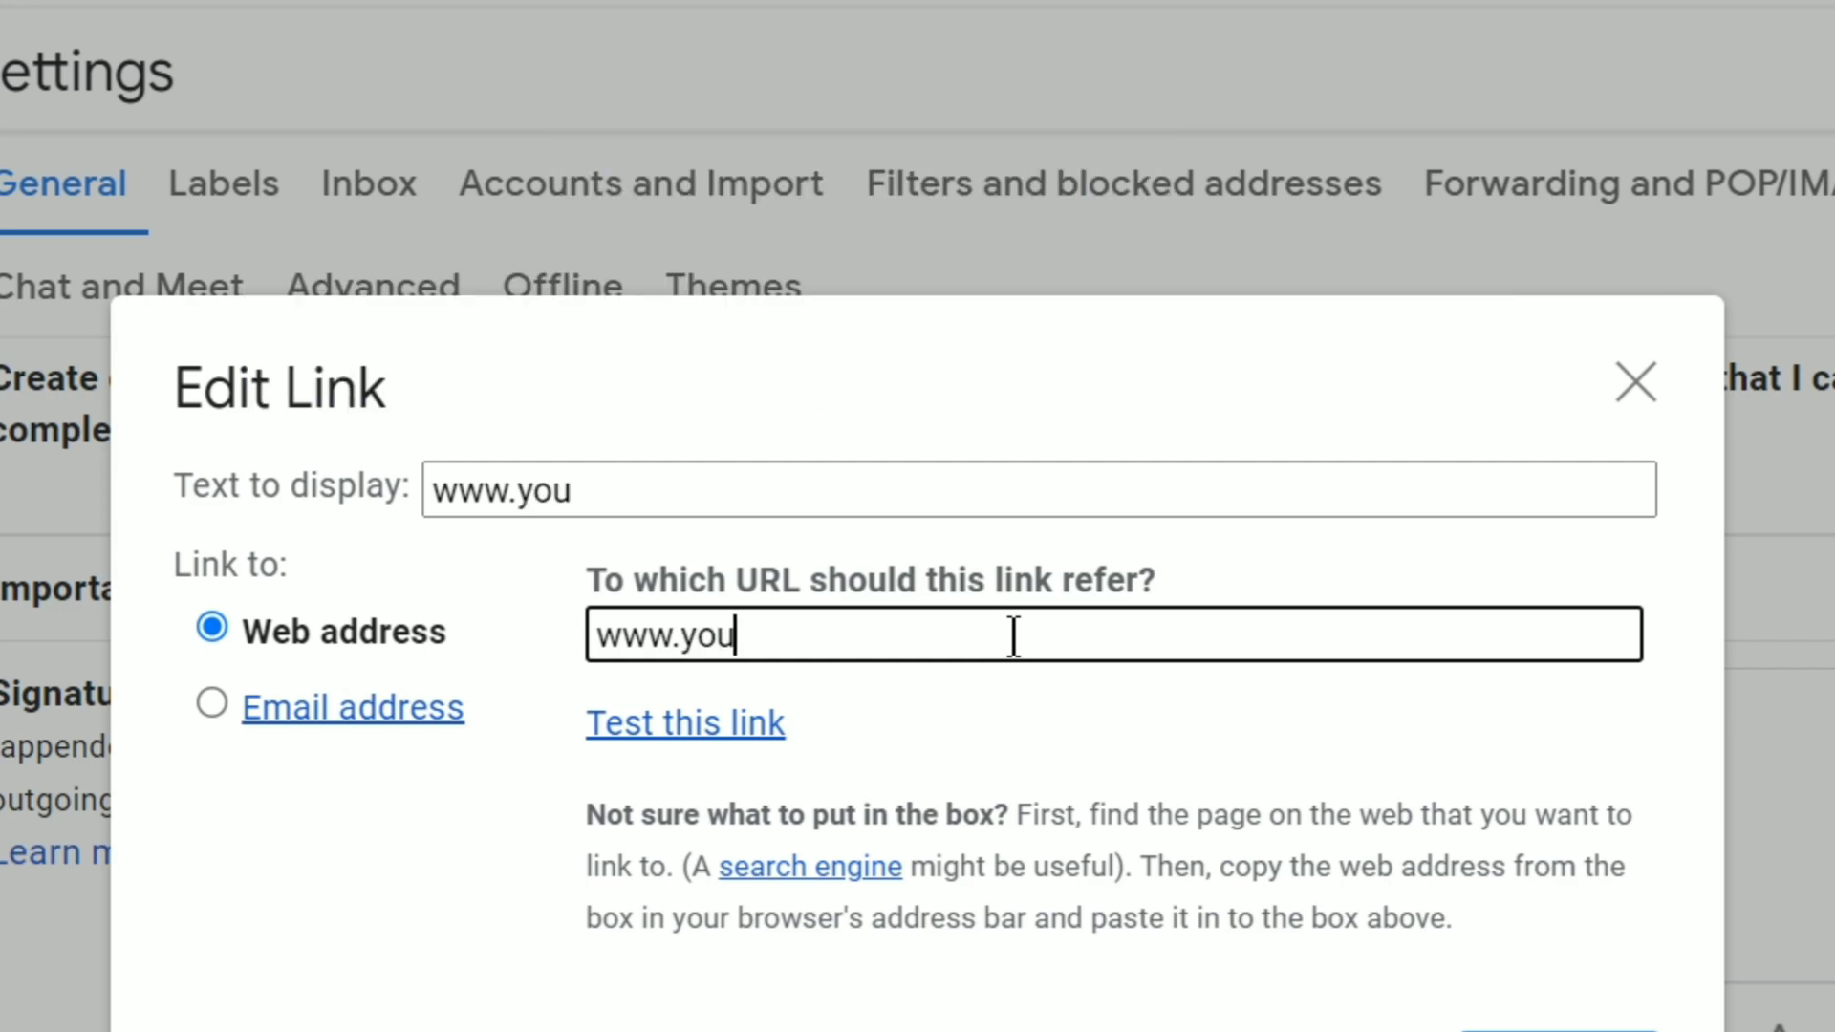
text(tube.com)
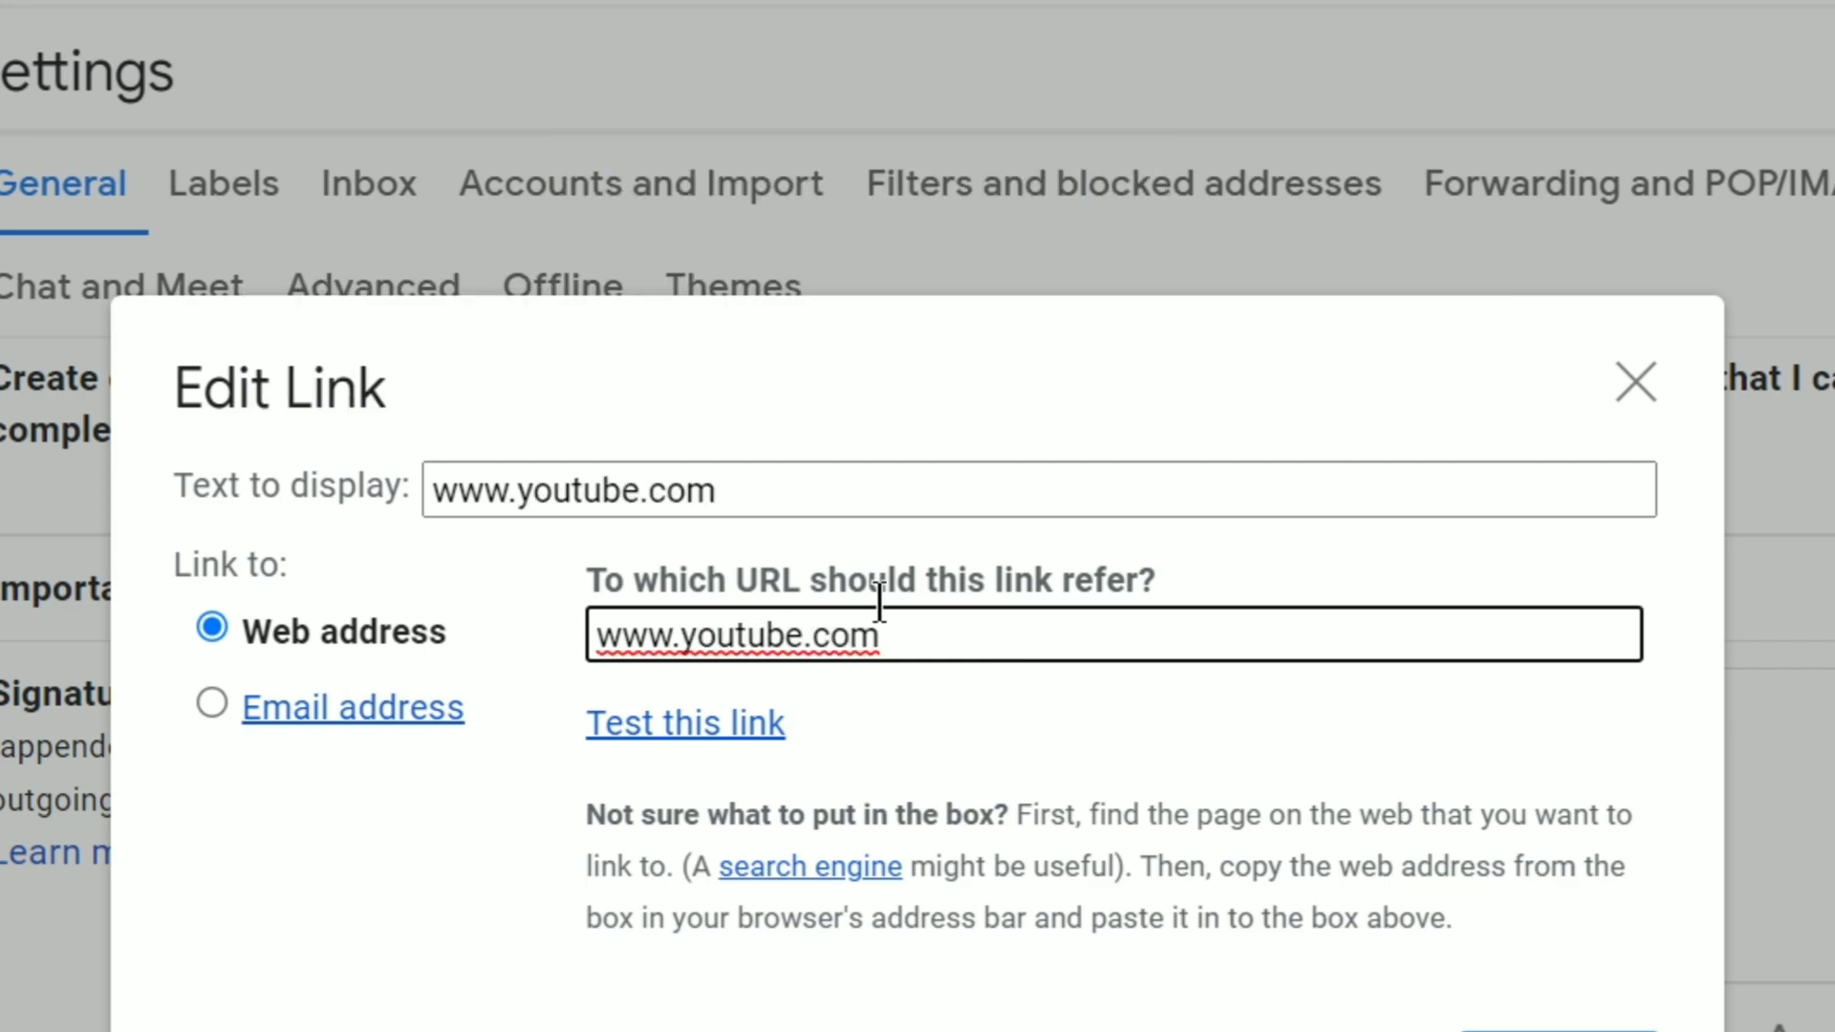
drag(880, 631, 523, 658)
click(916, 620)
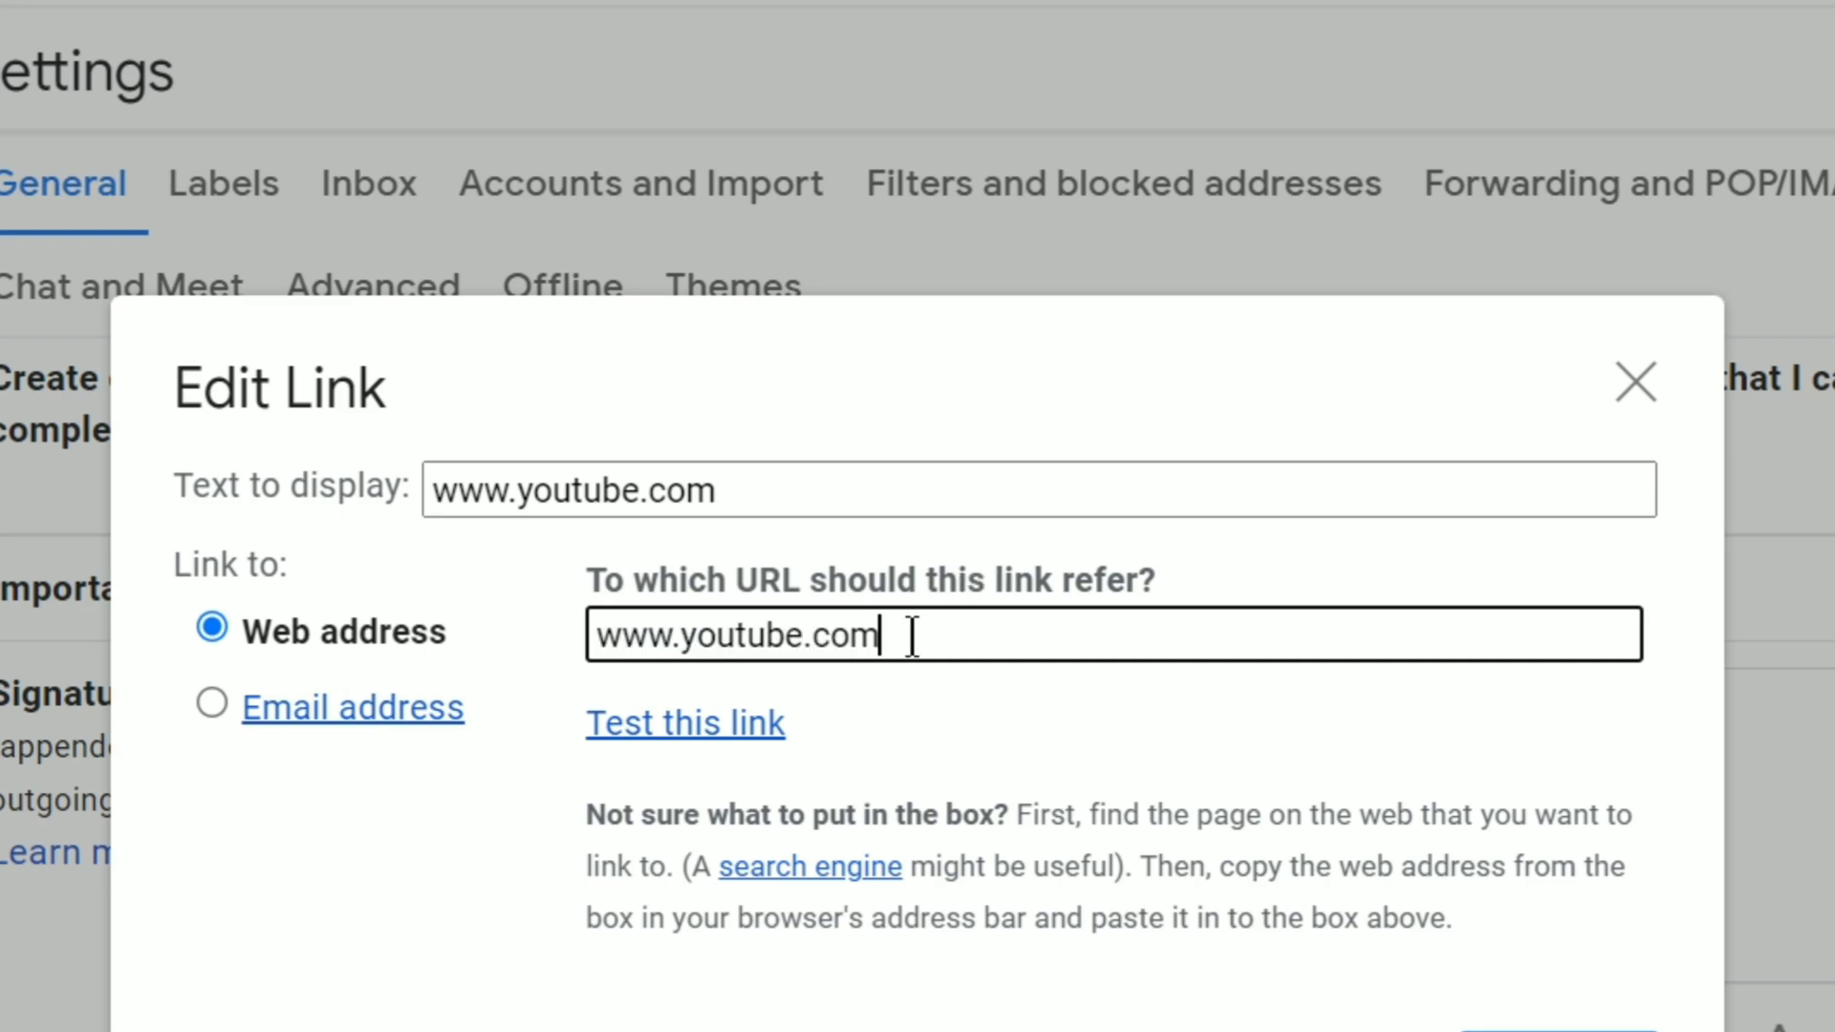
right_click(910, 633)
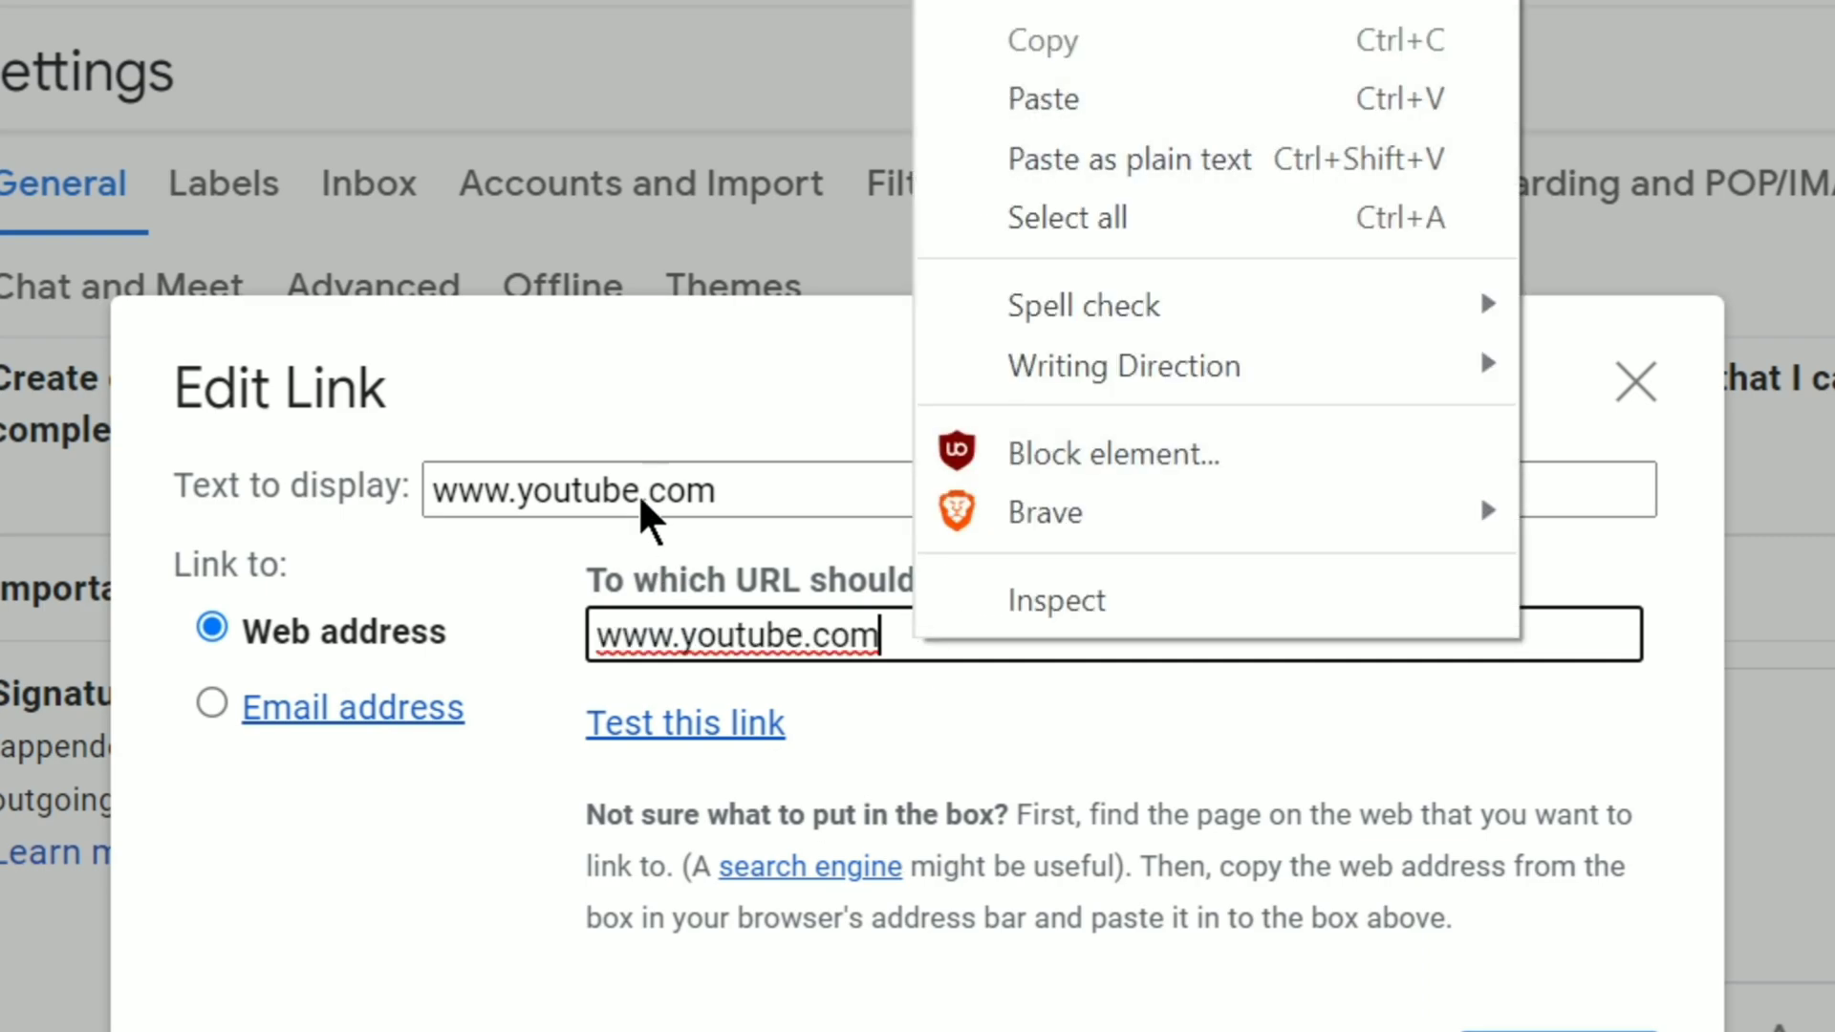
click(694, 369)
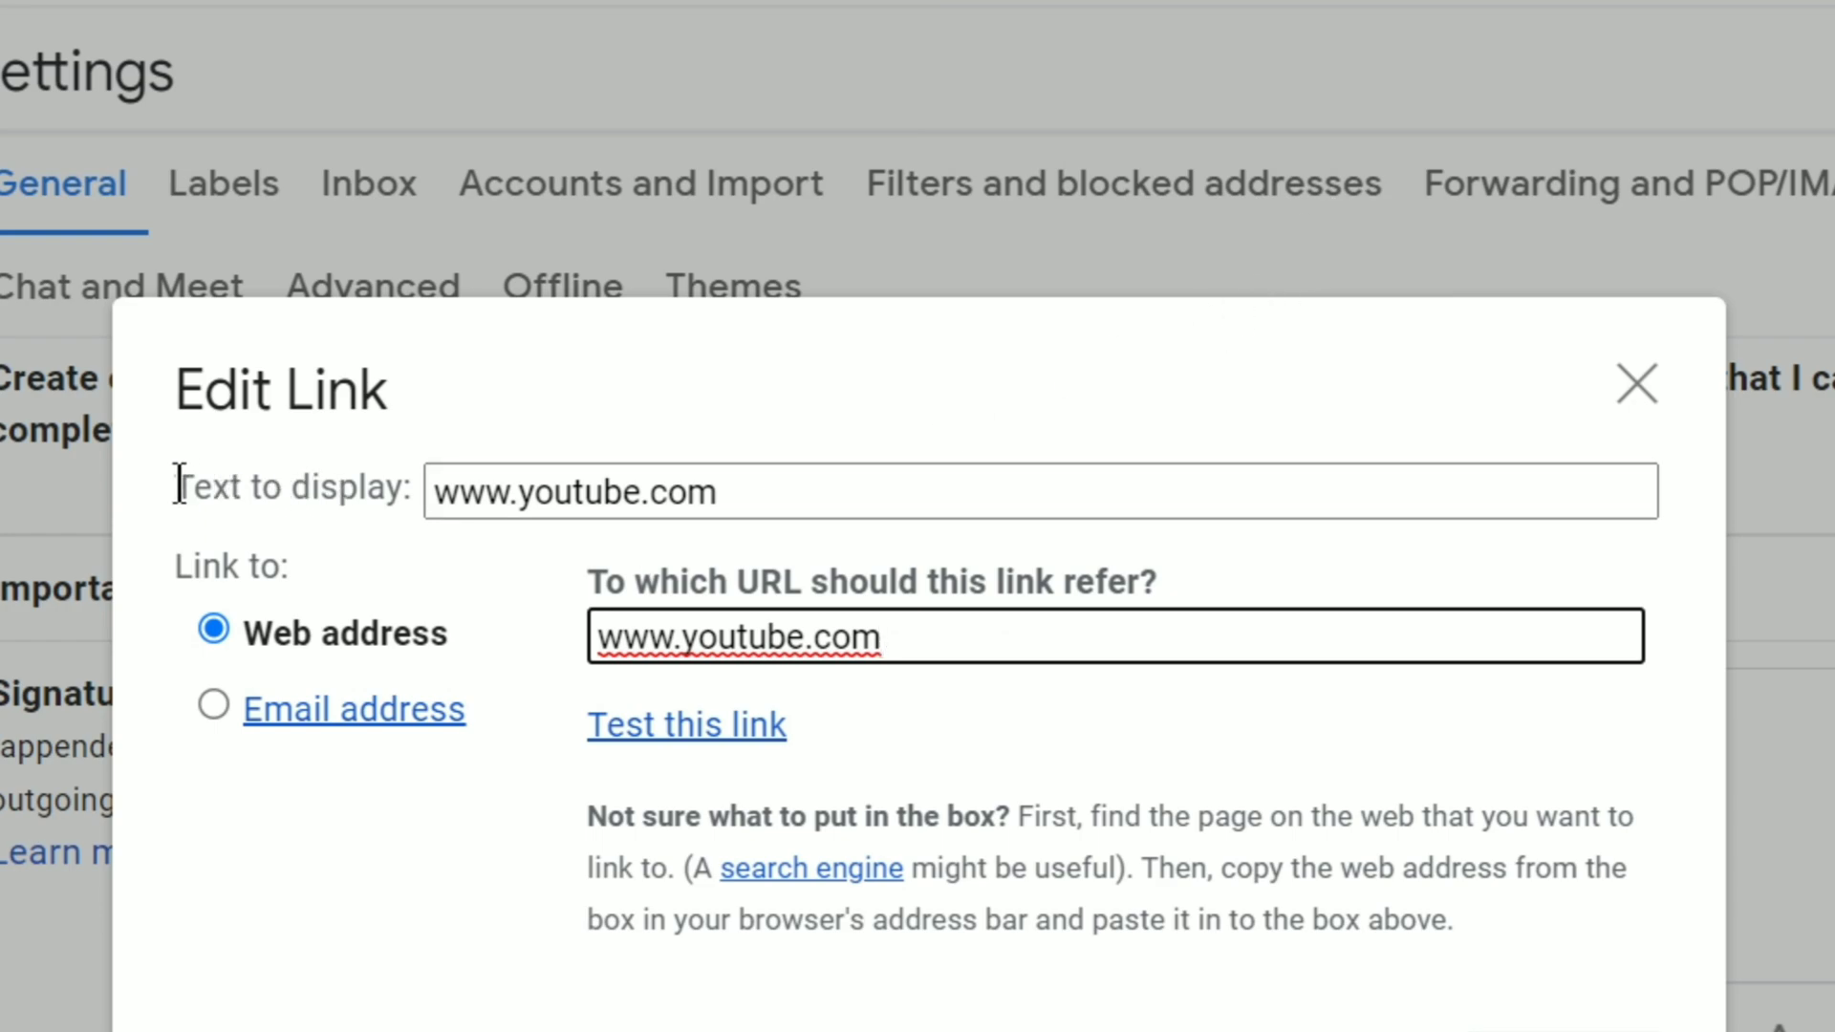
Replace the link's display text with CLICK HERE TO GO TO MY WEBSITE
drag(180, 485, 427, 495)
click(723, 492)
triple_click(1098, 470)
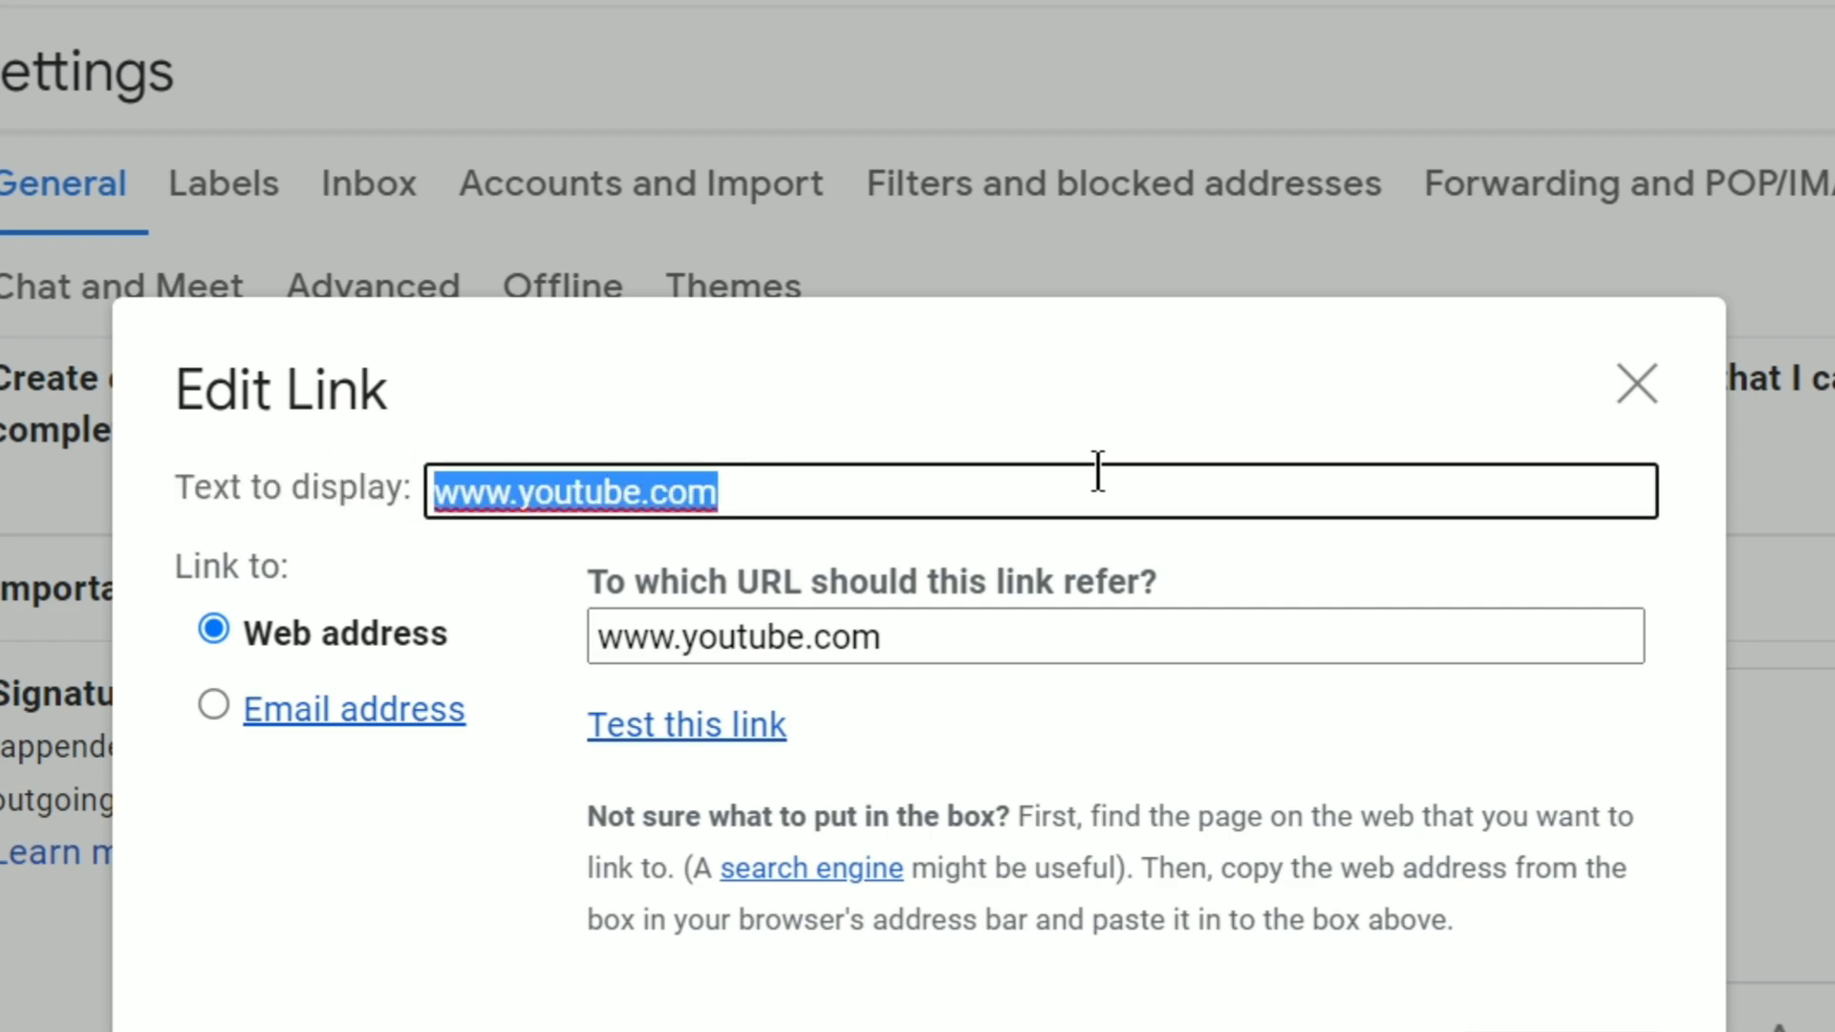
text(LICK HERE TO GO TO MY WEBSITE)
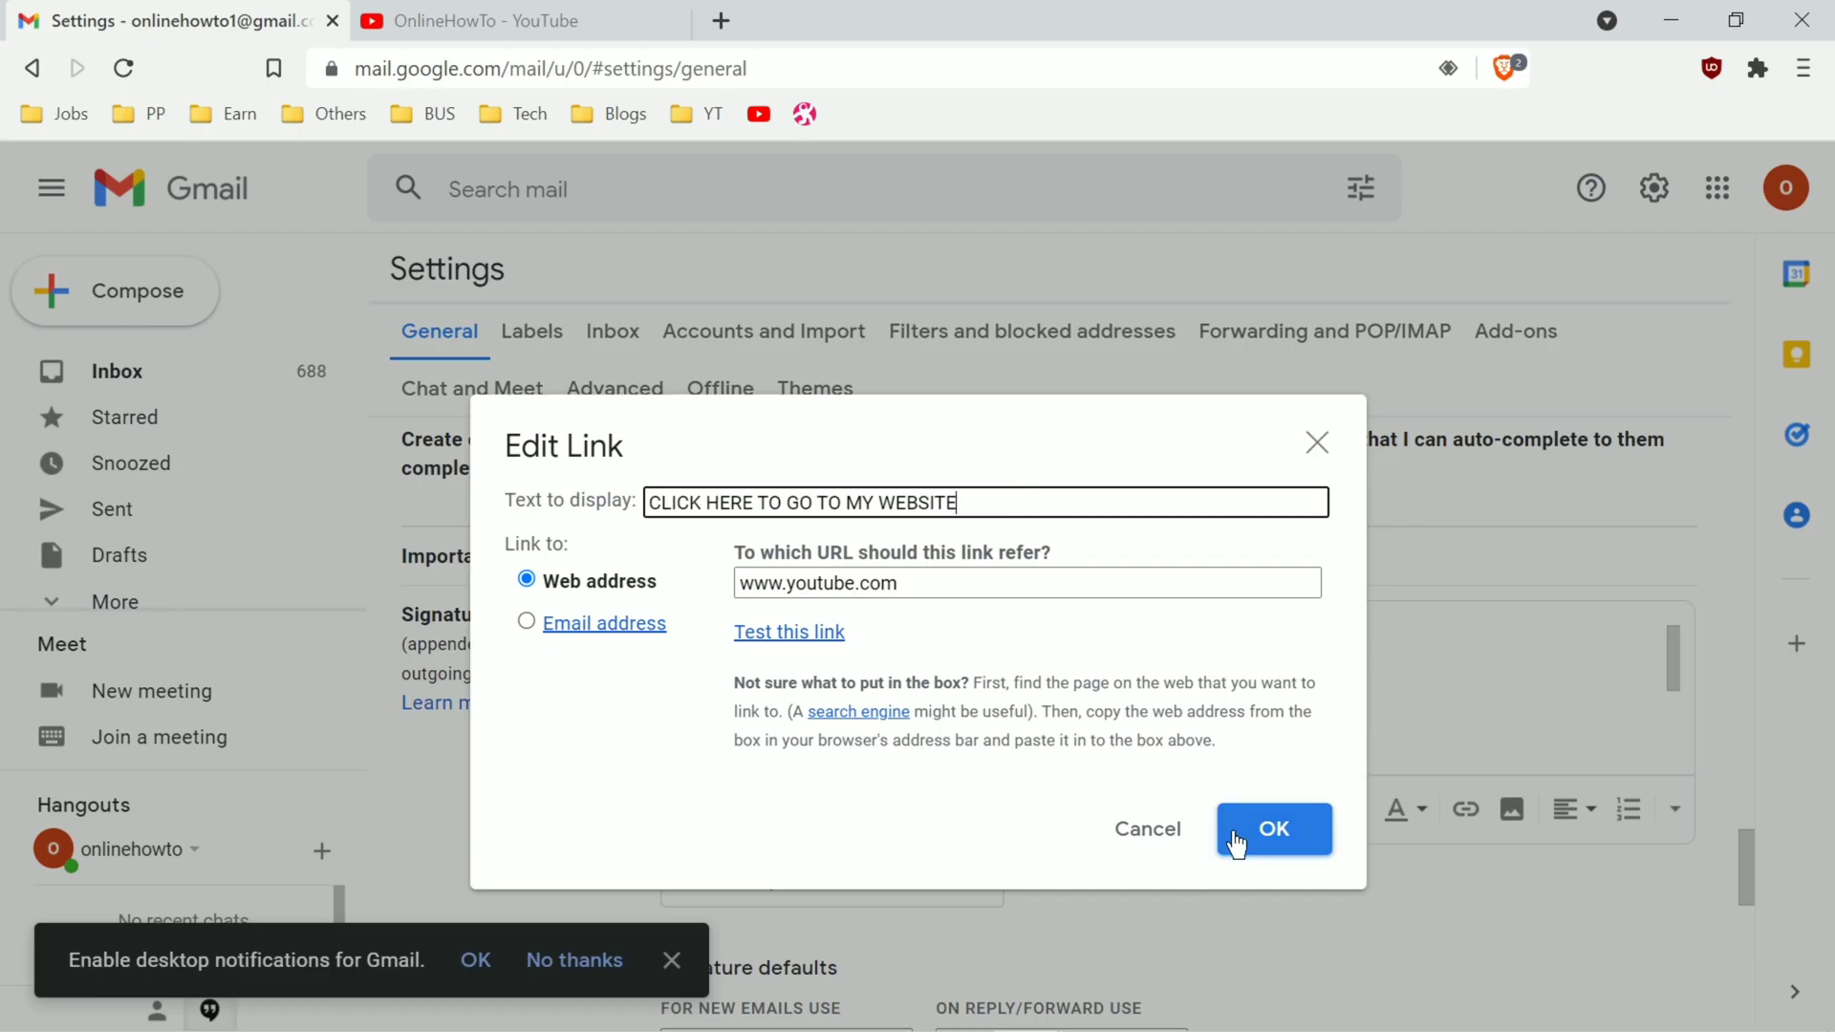
click(1238, 845)
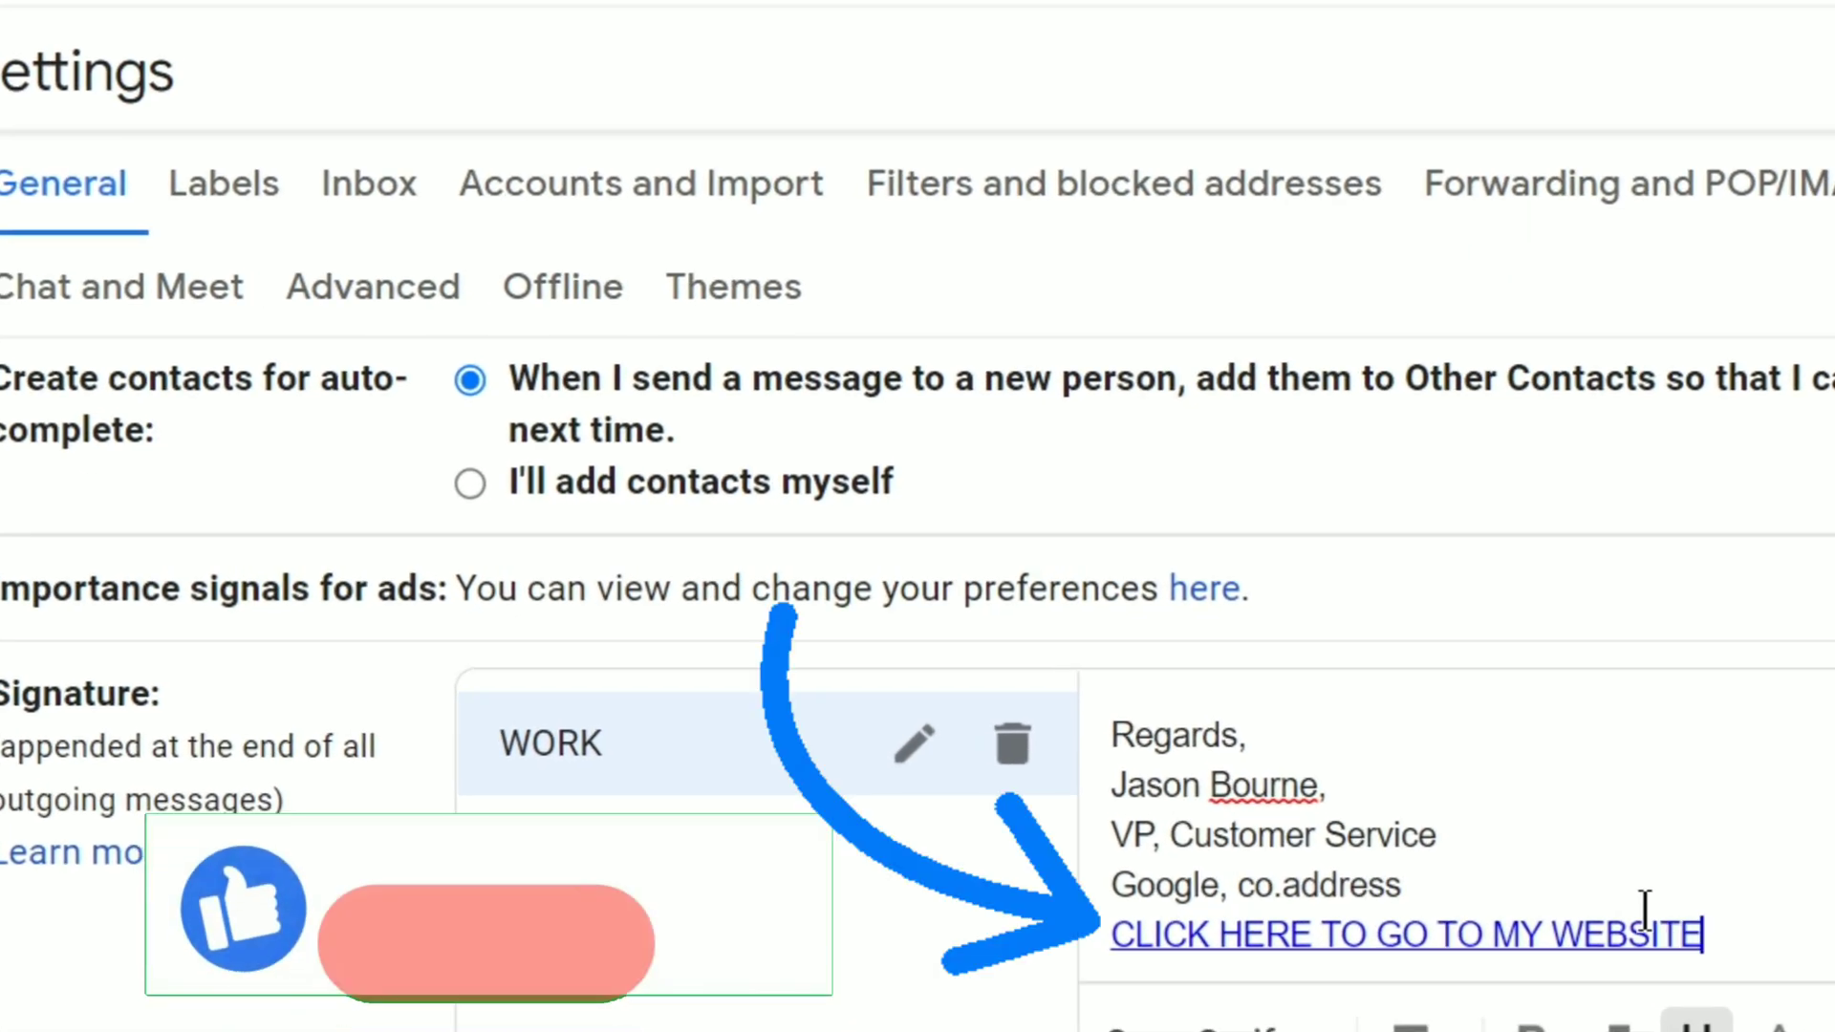
click(1483, 927)
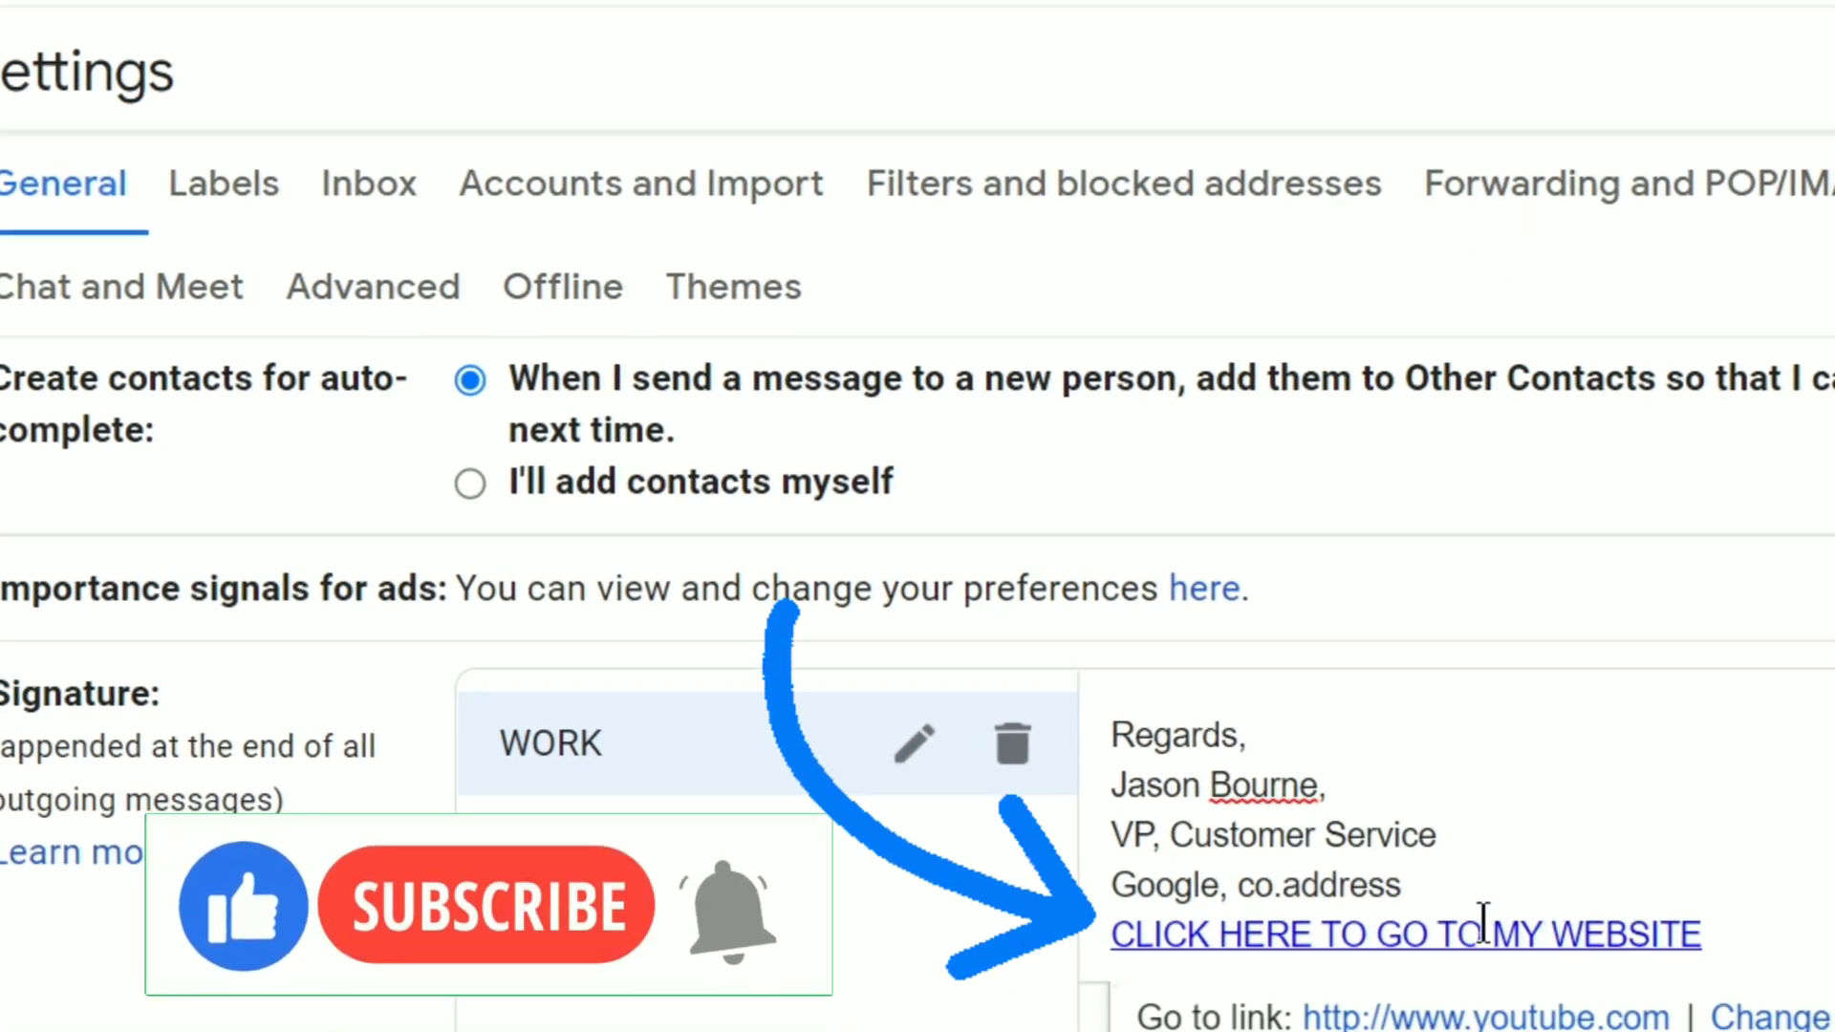
click(1604, 838)
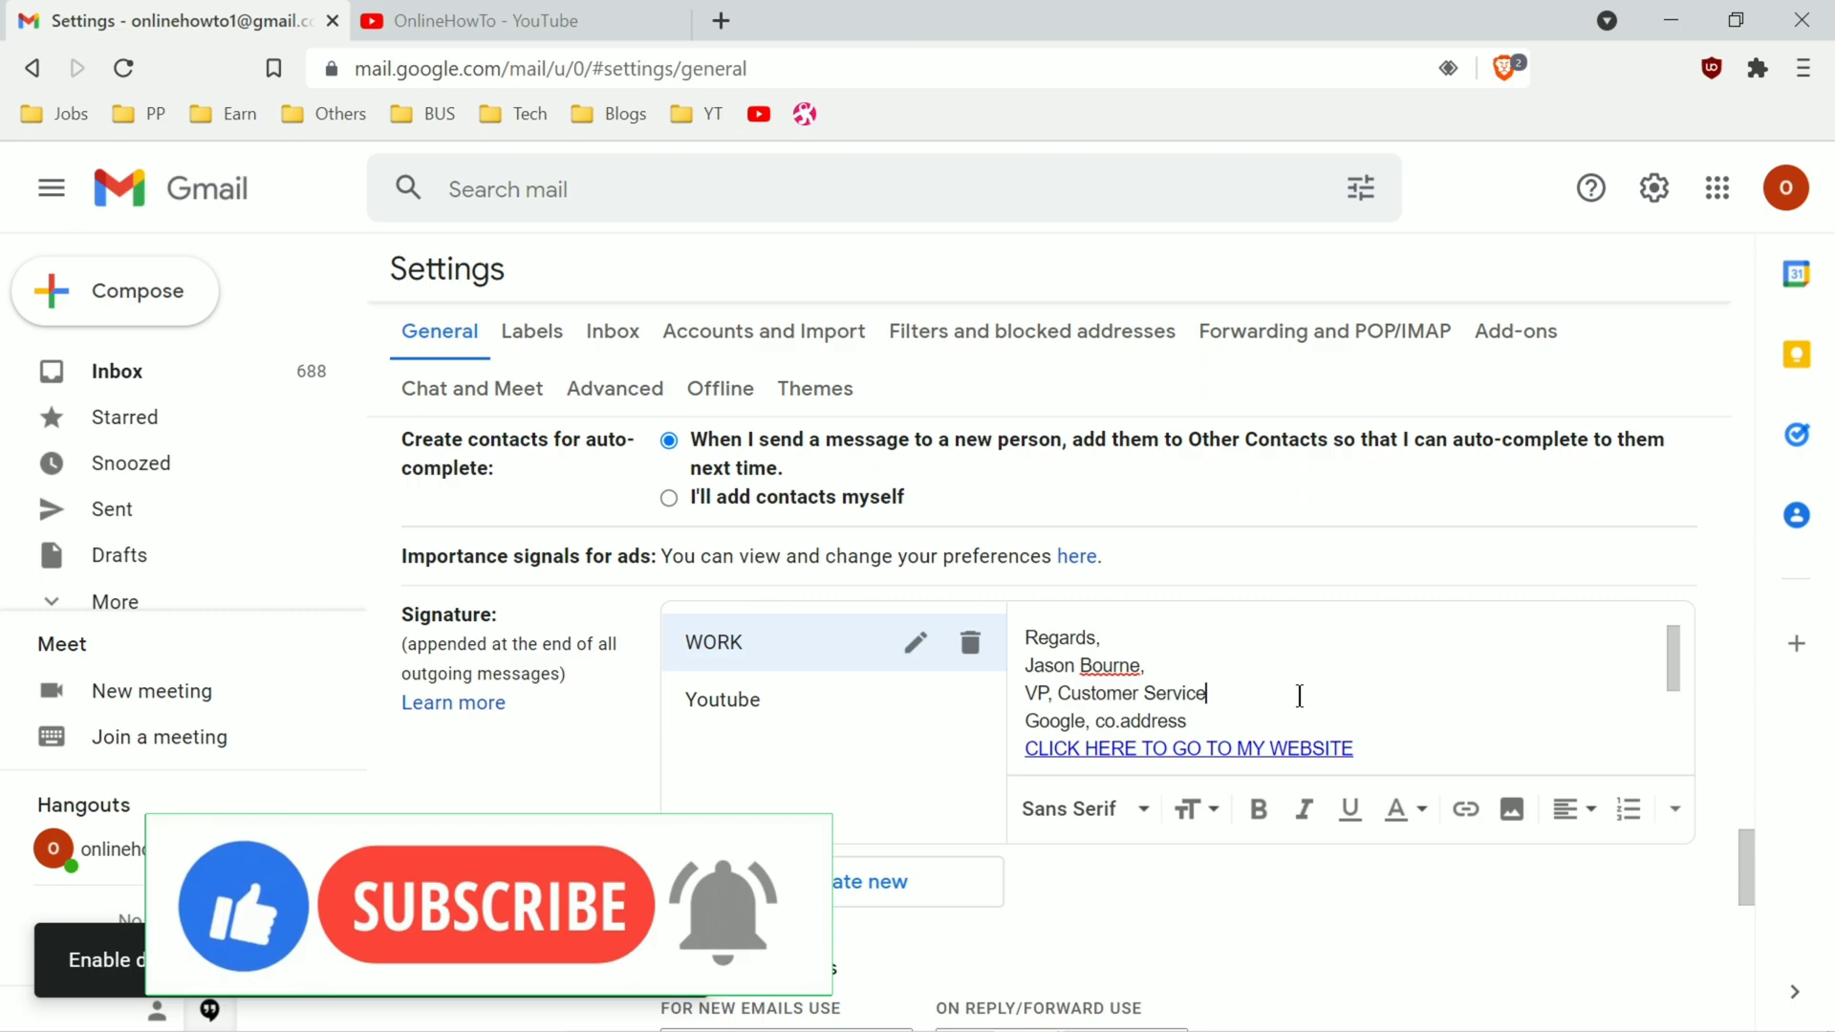
scroll(1300, 694, down, 3)
scroll(1300, 692, up, 3)
scroll(1300, 691, down, 3)
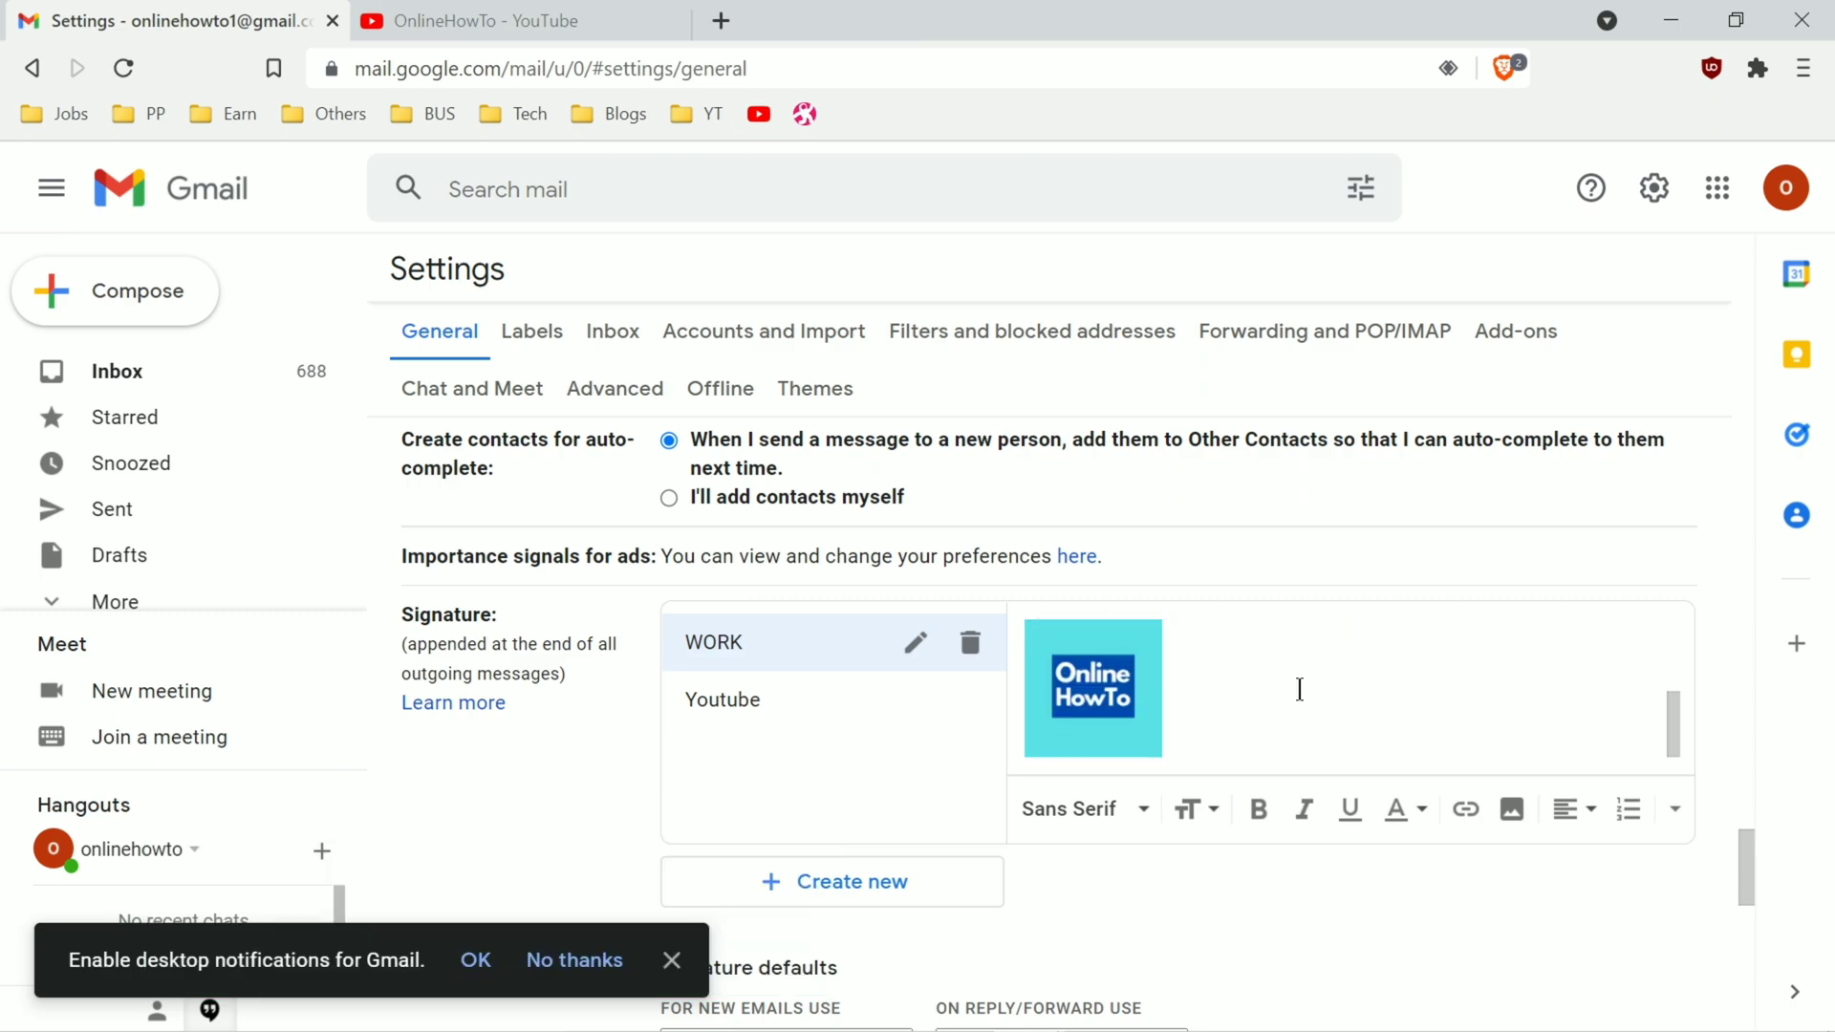
scroll(1350, 757, down, 3)
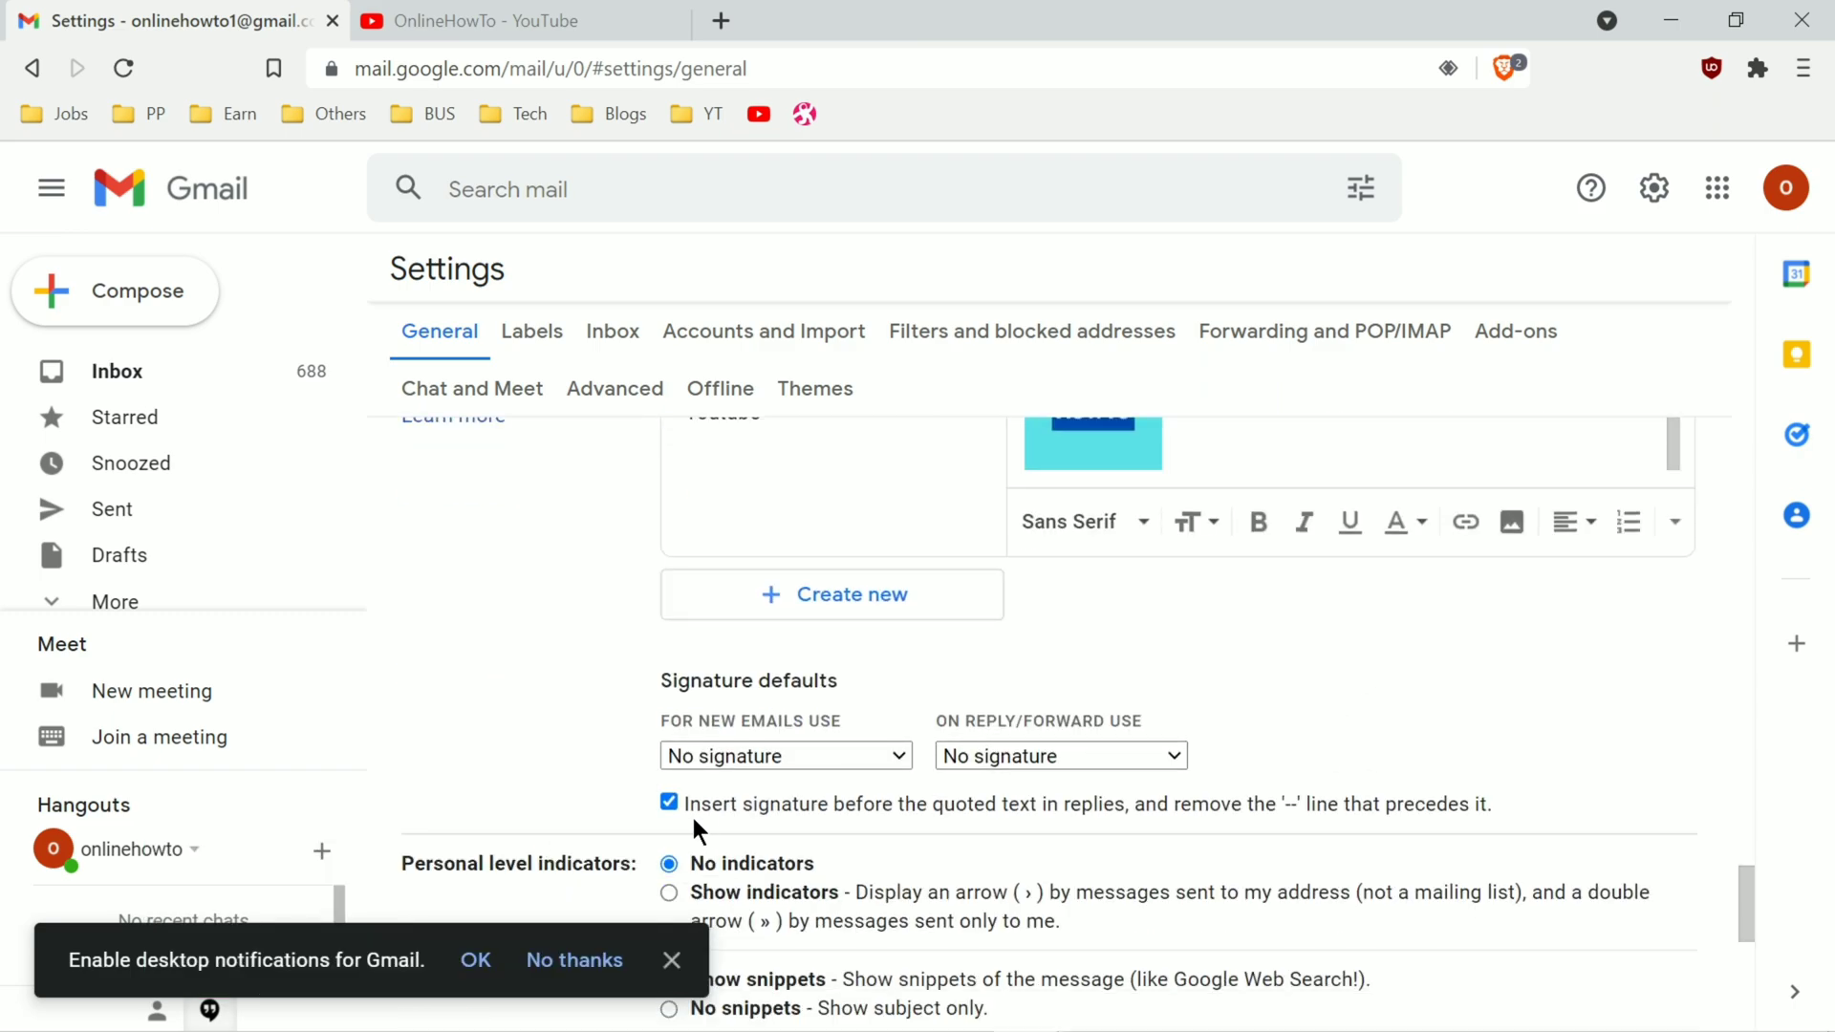
drag(701, 807, 1515, 815)
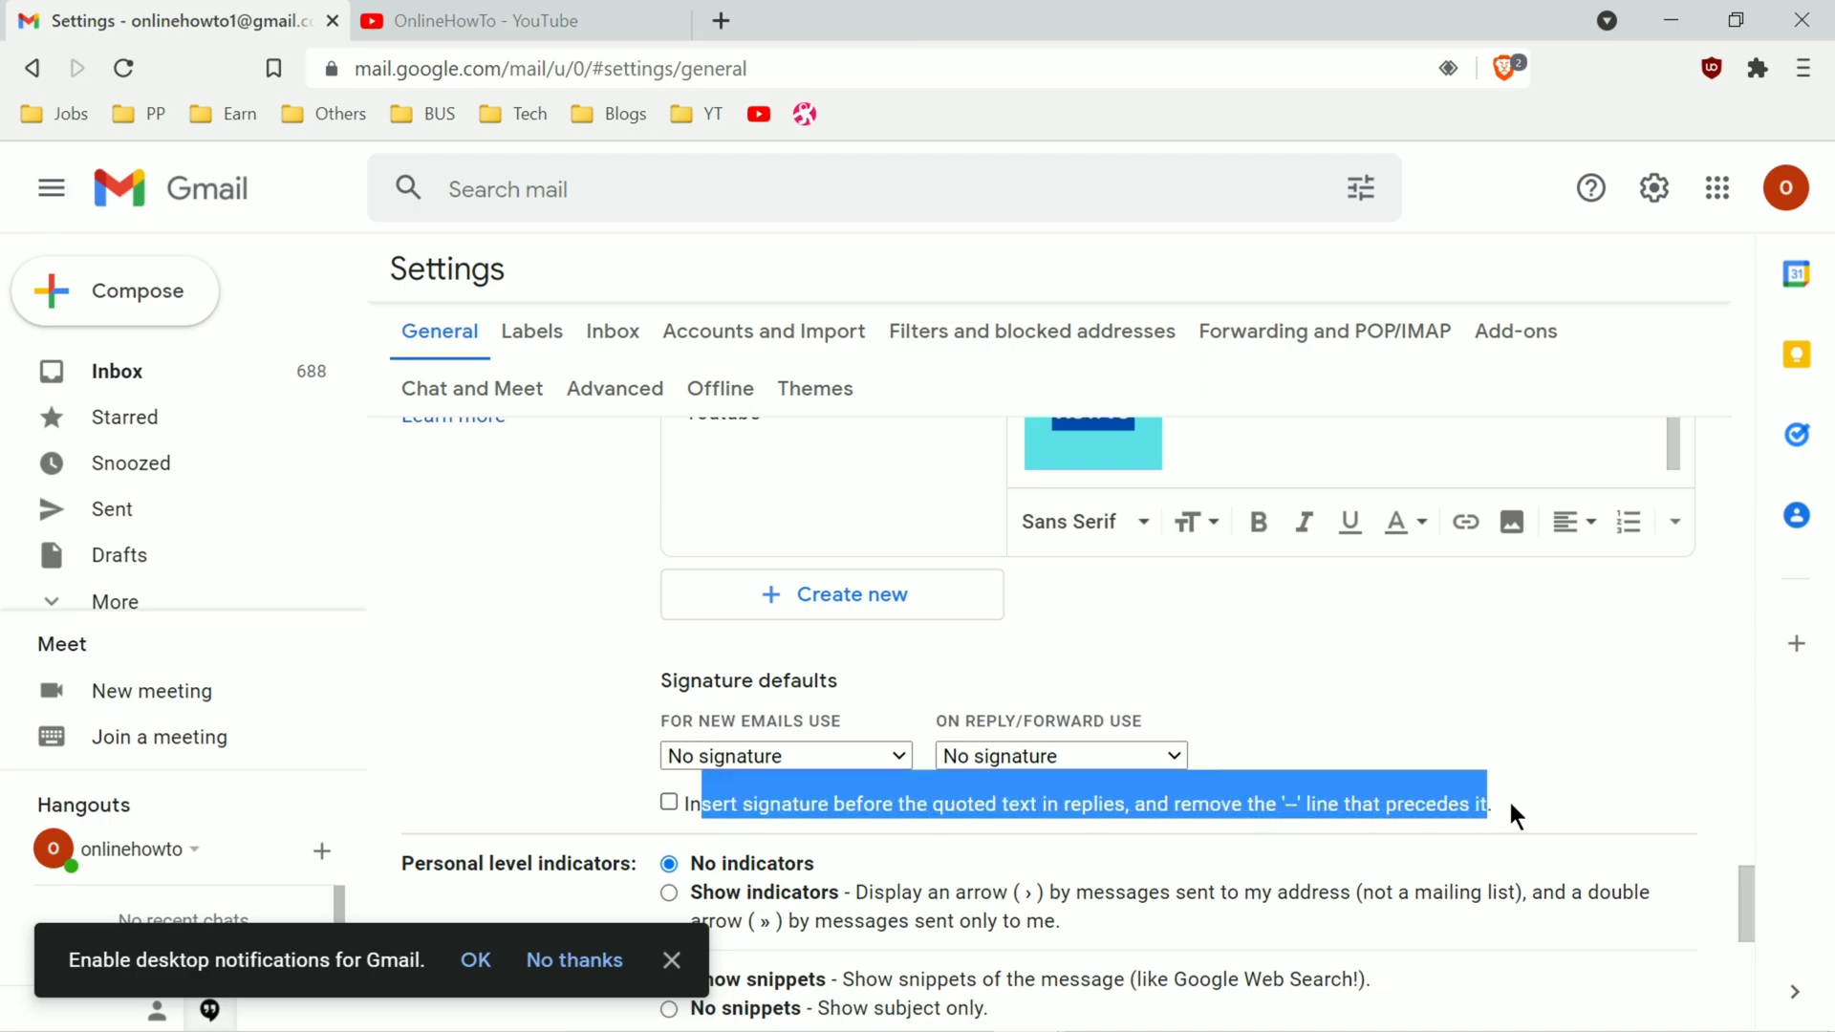
click(600, 815)
click(669, 804)
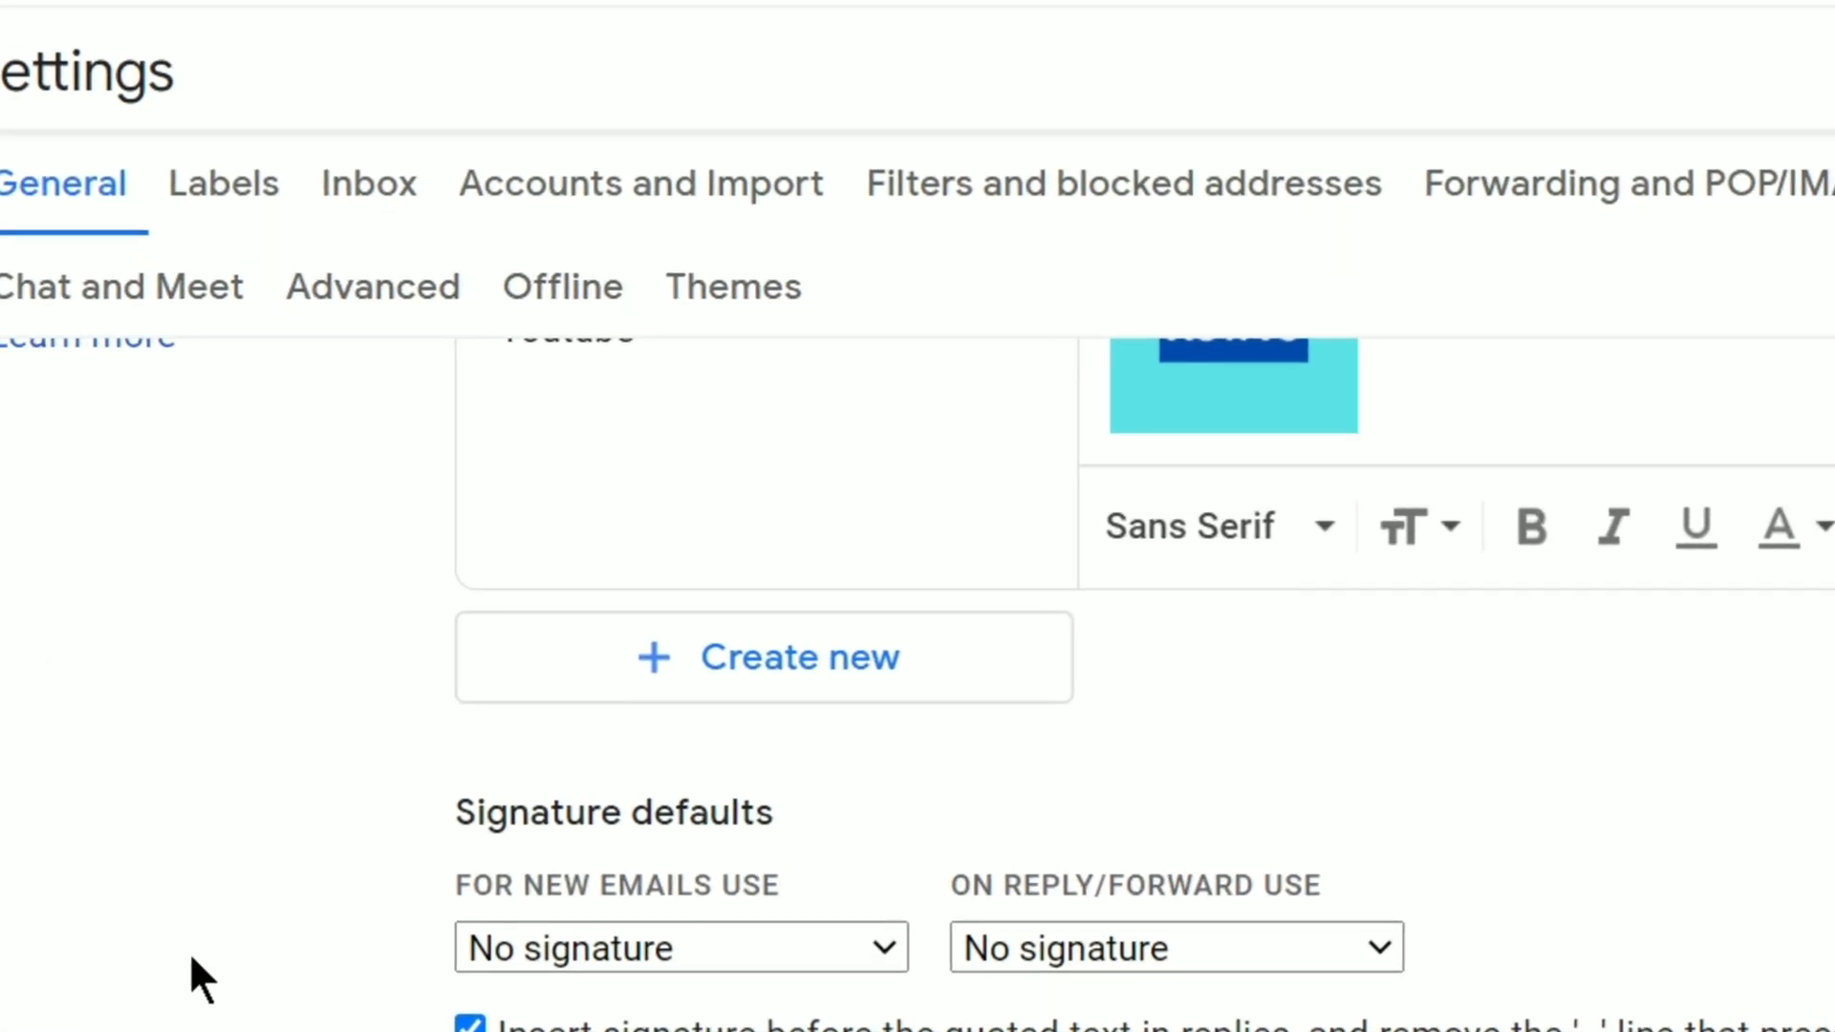
drag(460, 814, 799, 824)
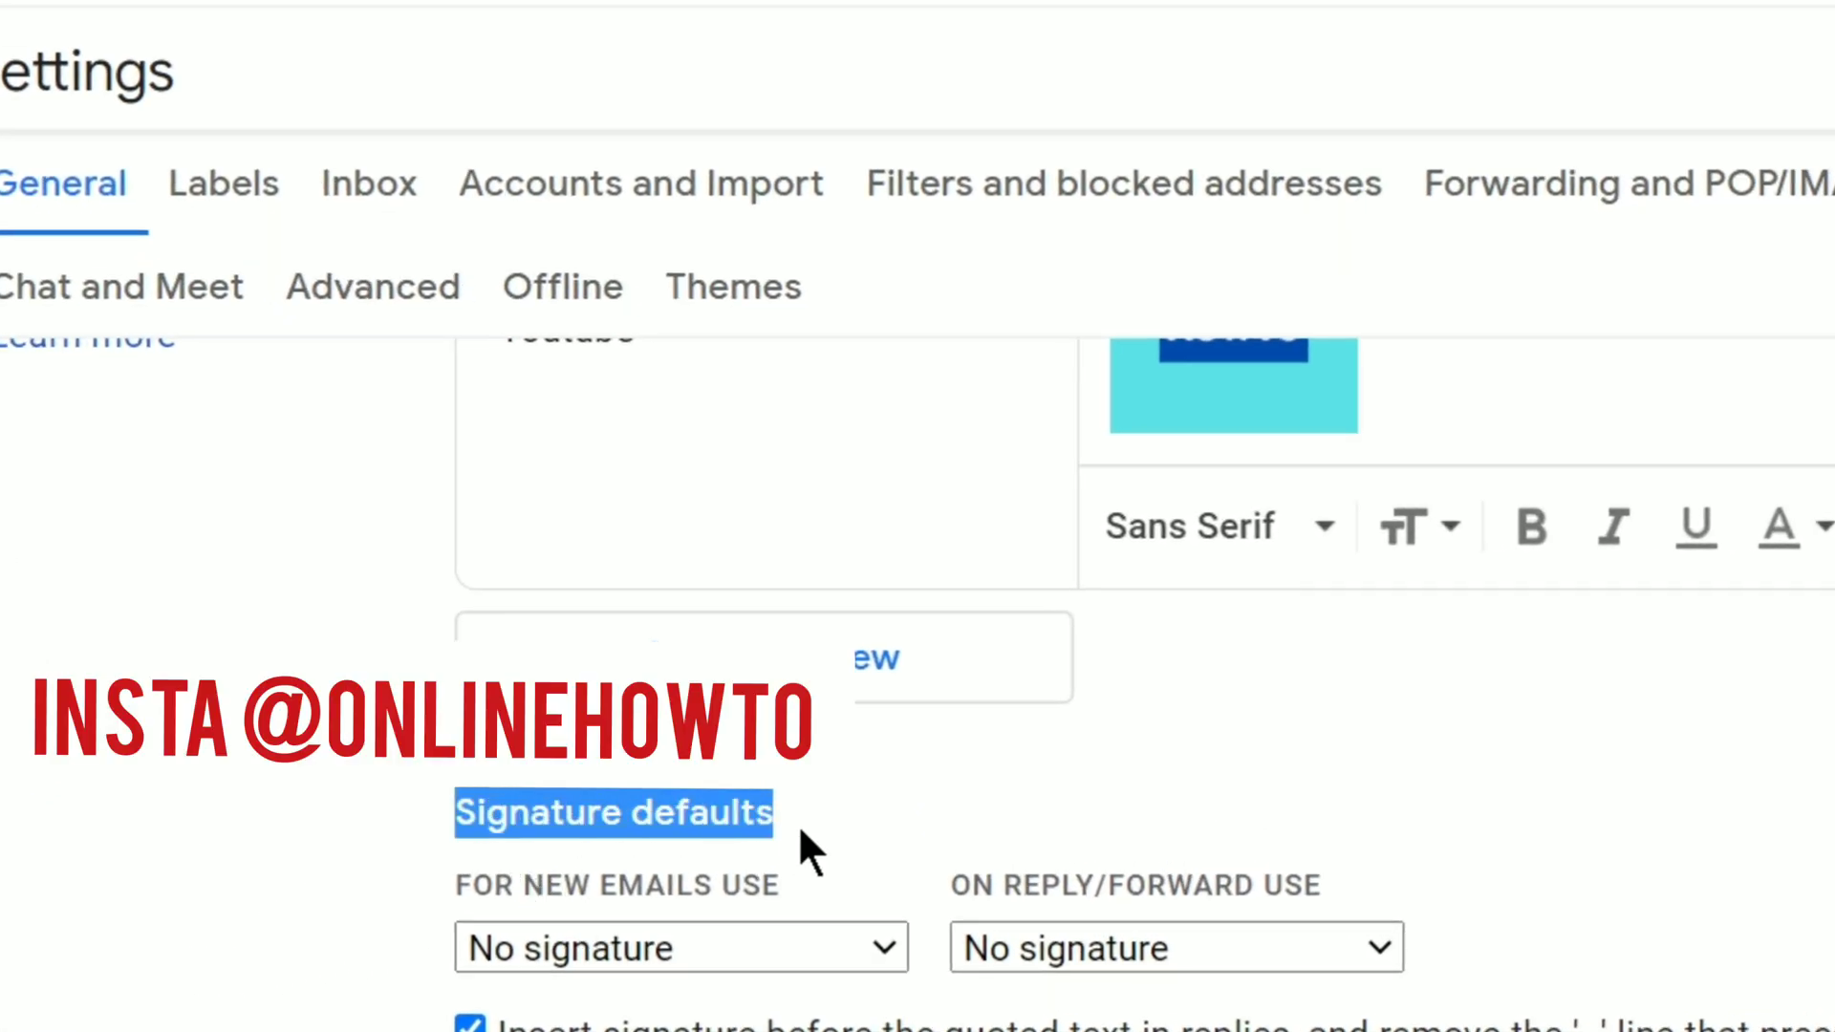
click(221, 823)
drag(547, 888, 846, 884)
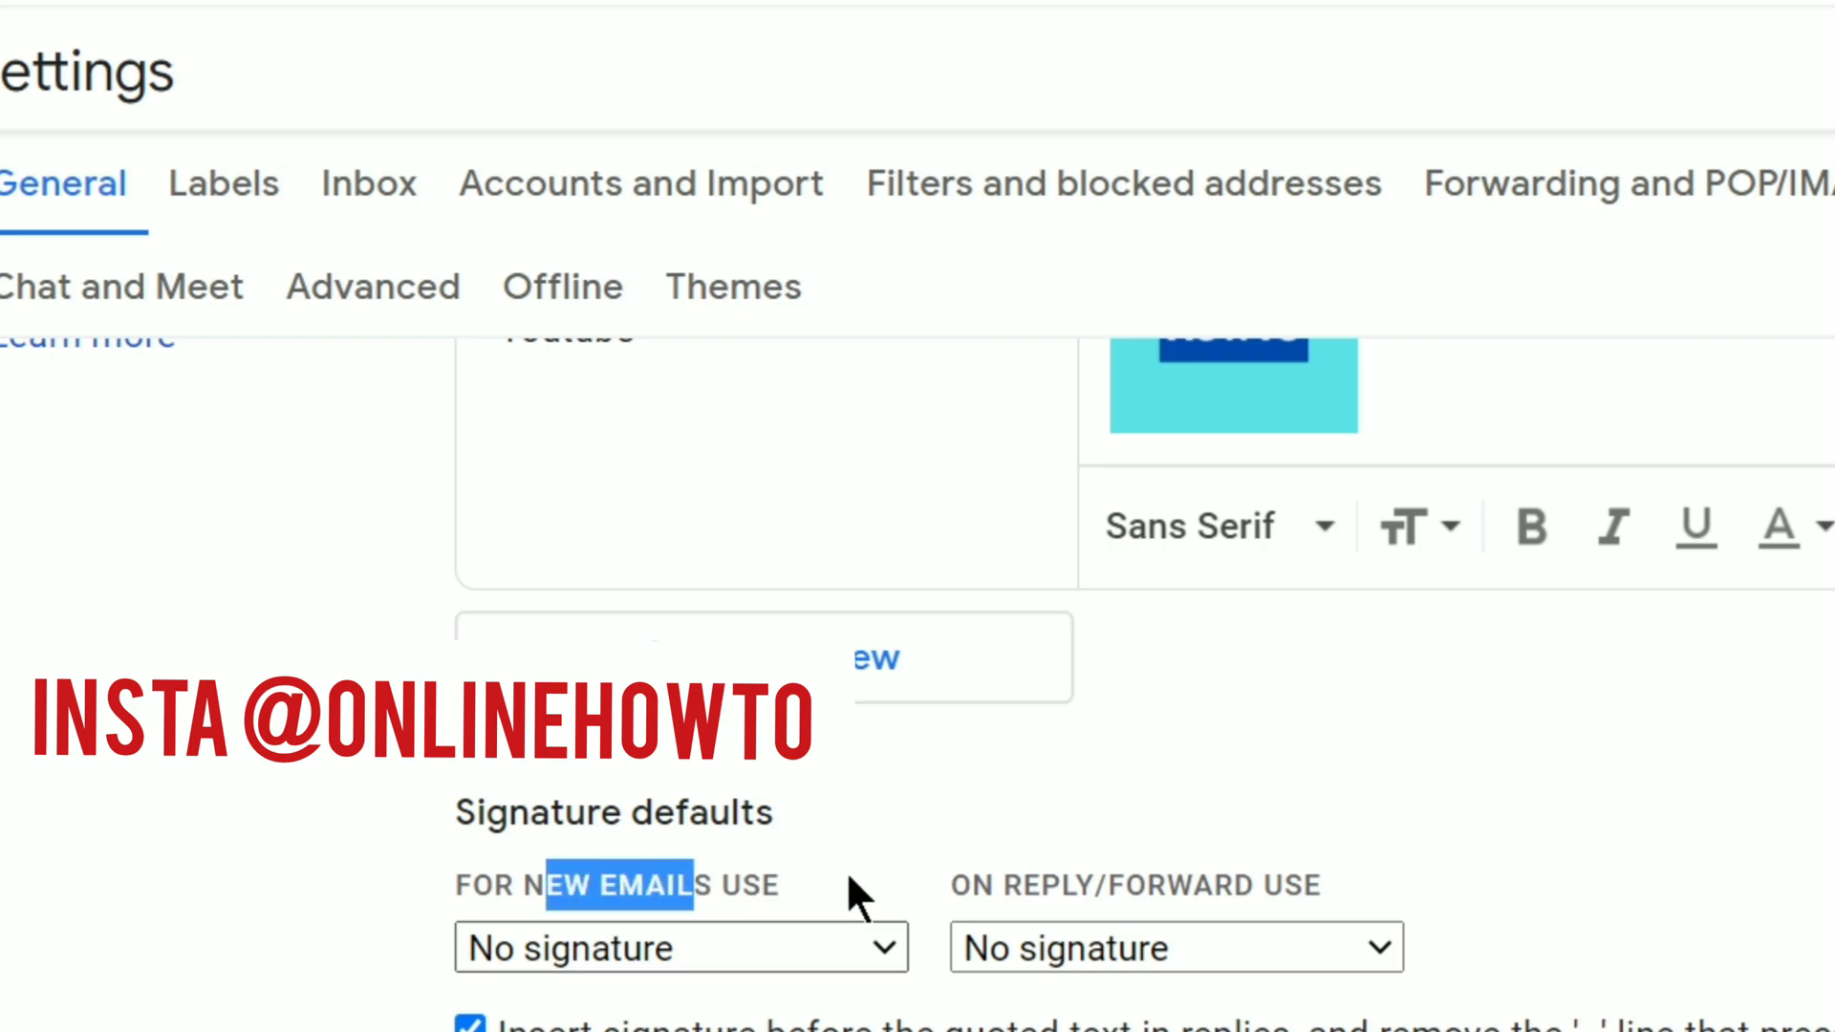
drag(1018, 885, 1293, 884)
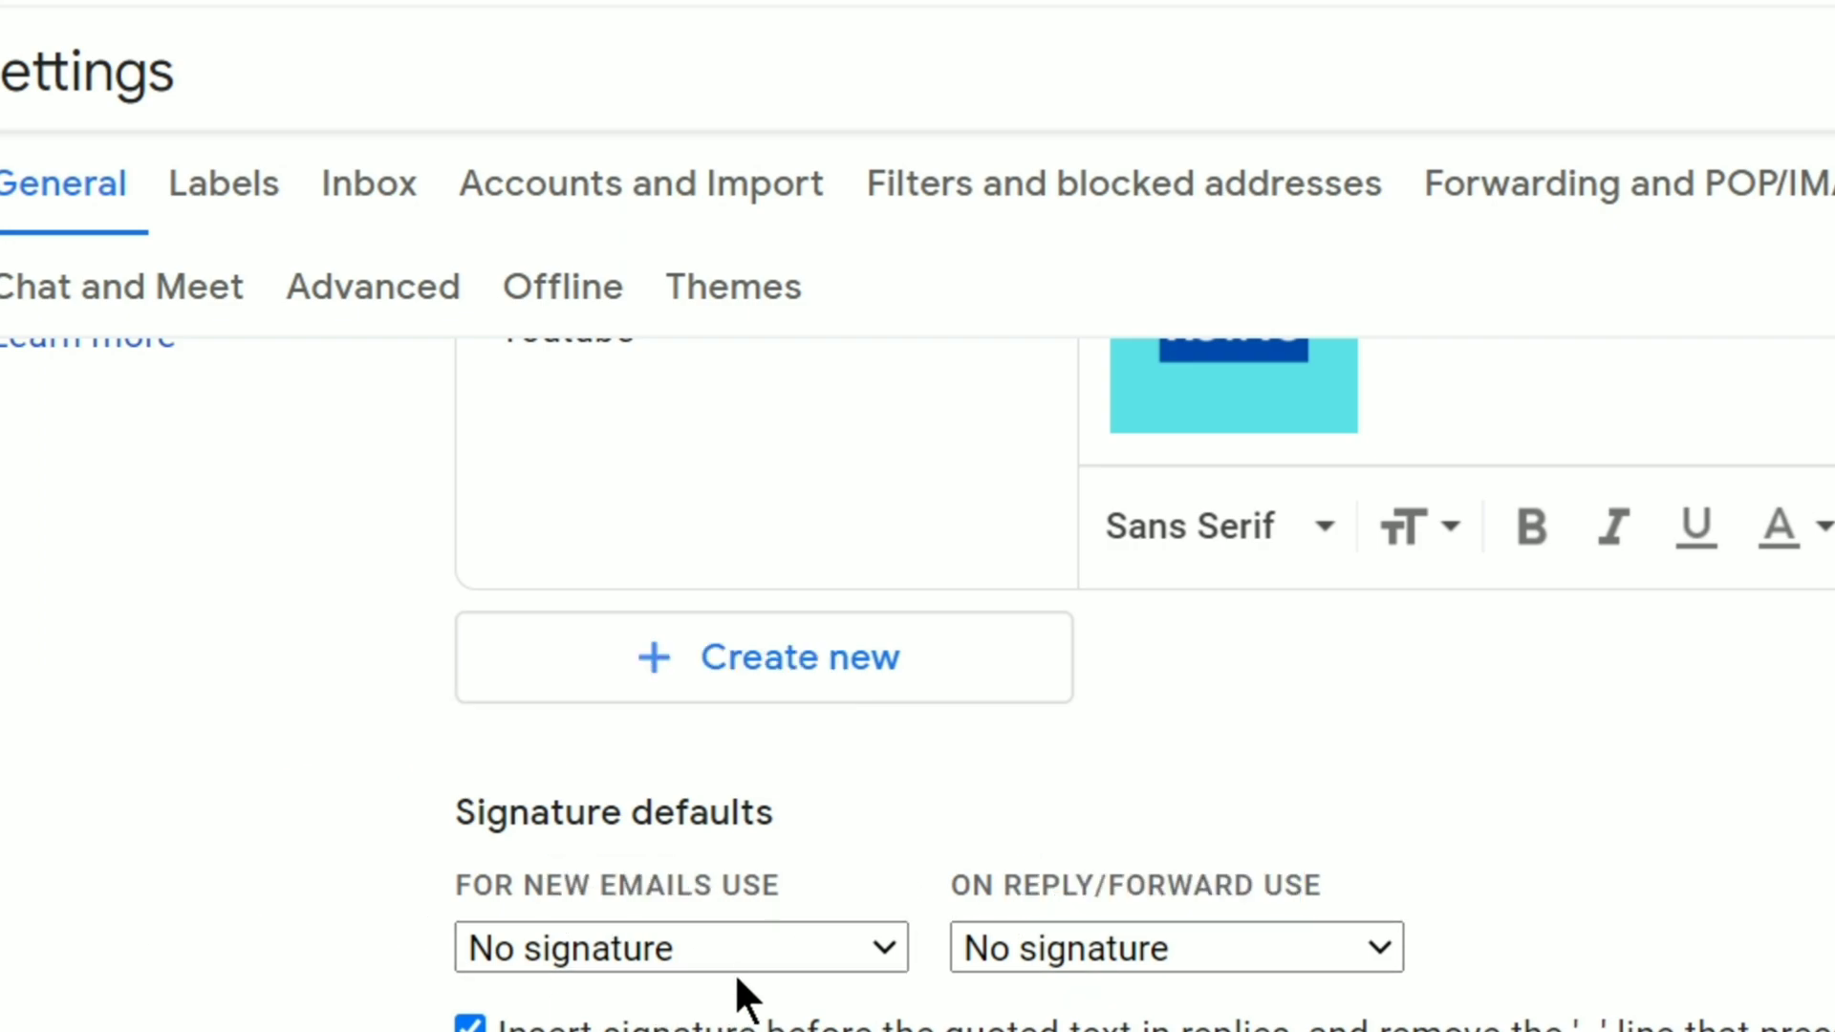
Choose WORK in both the FOR NEW EMAILS USE and ON REPLY/FORWARD USE dropdowns
click(740, 948)
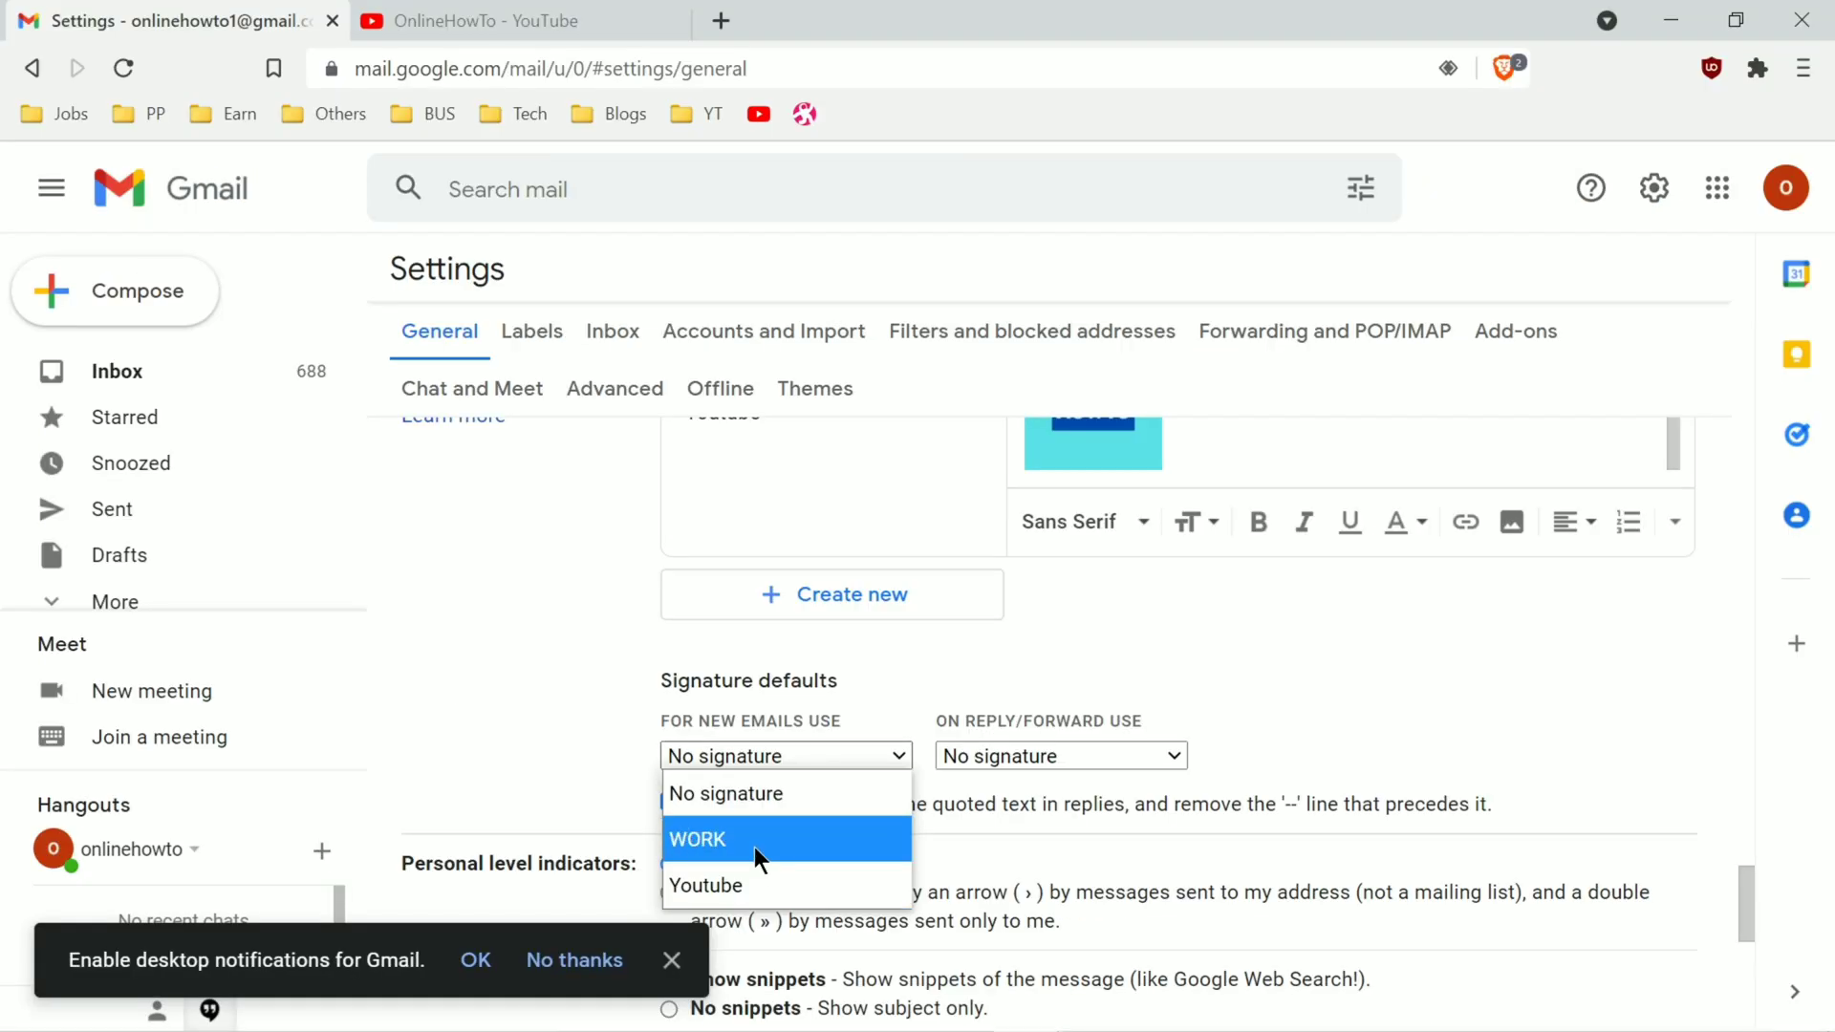
click(754, 847)
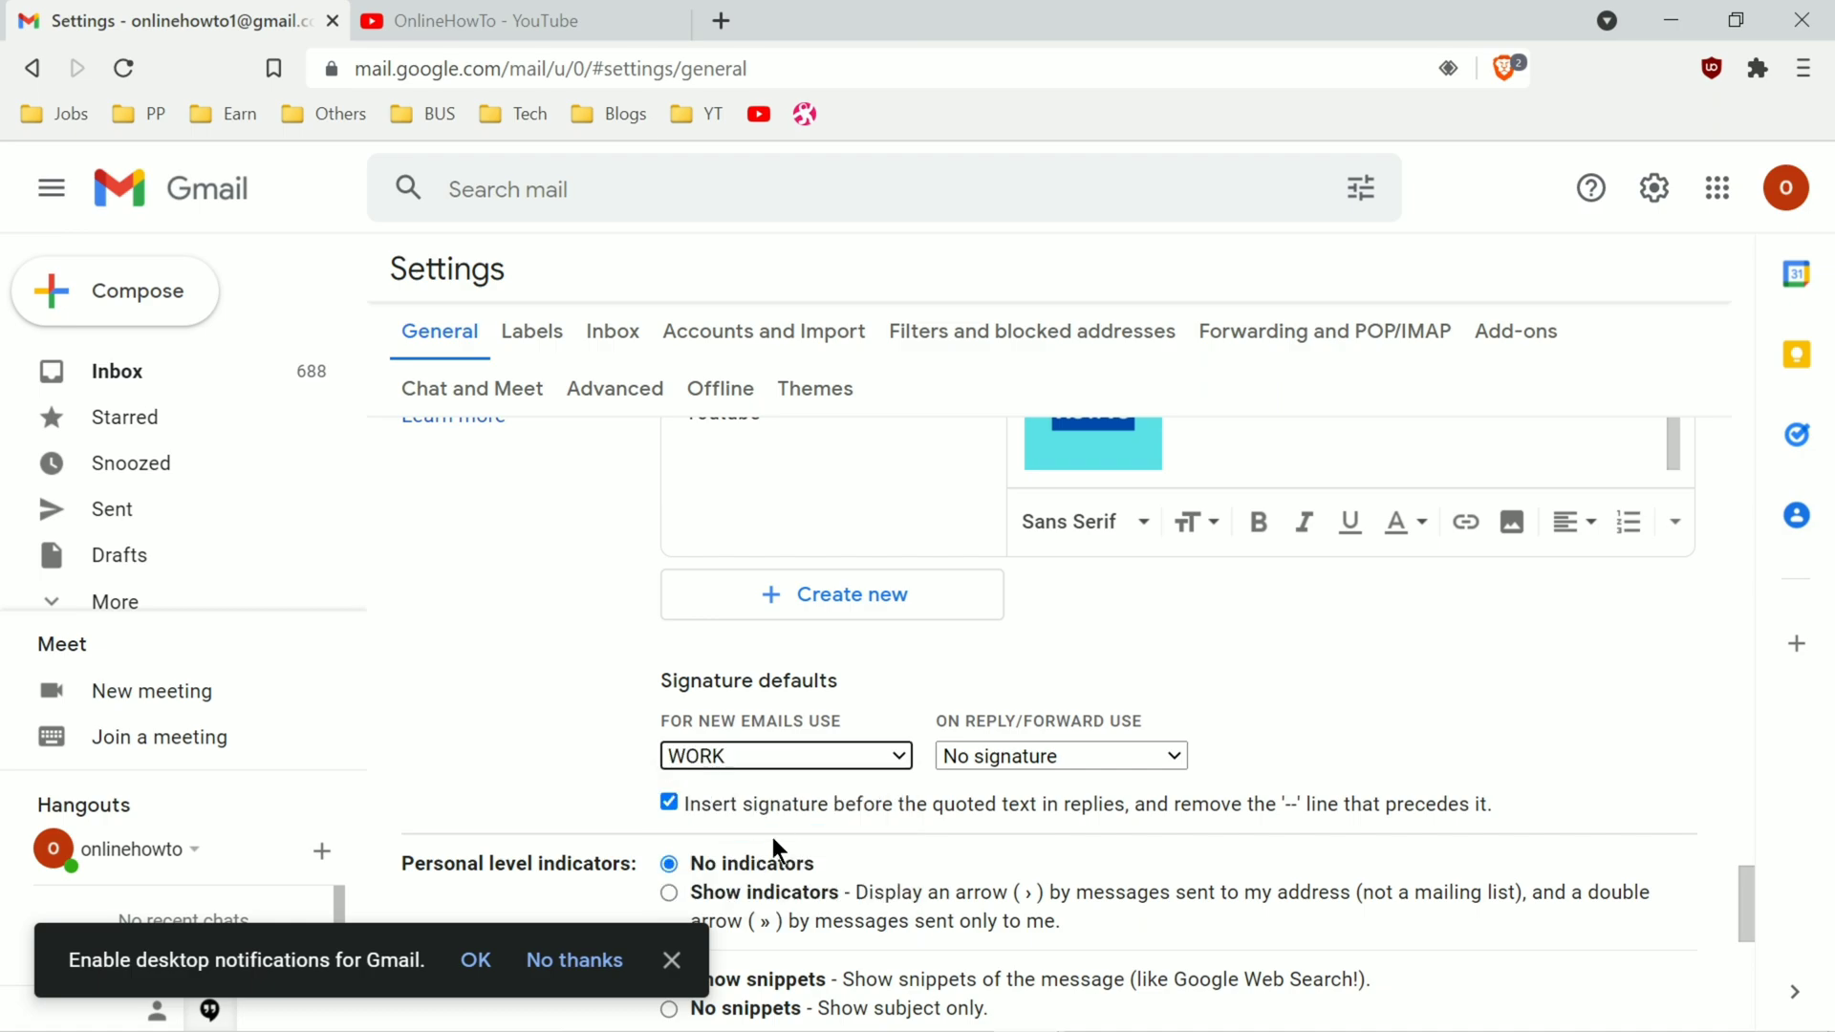
click(1069, 759)
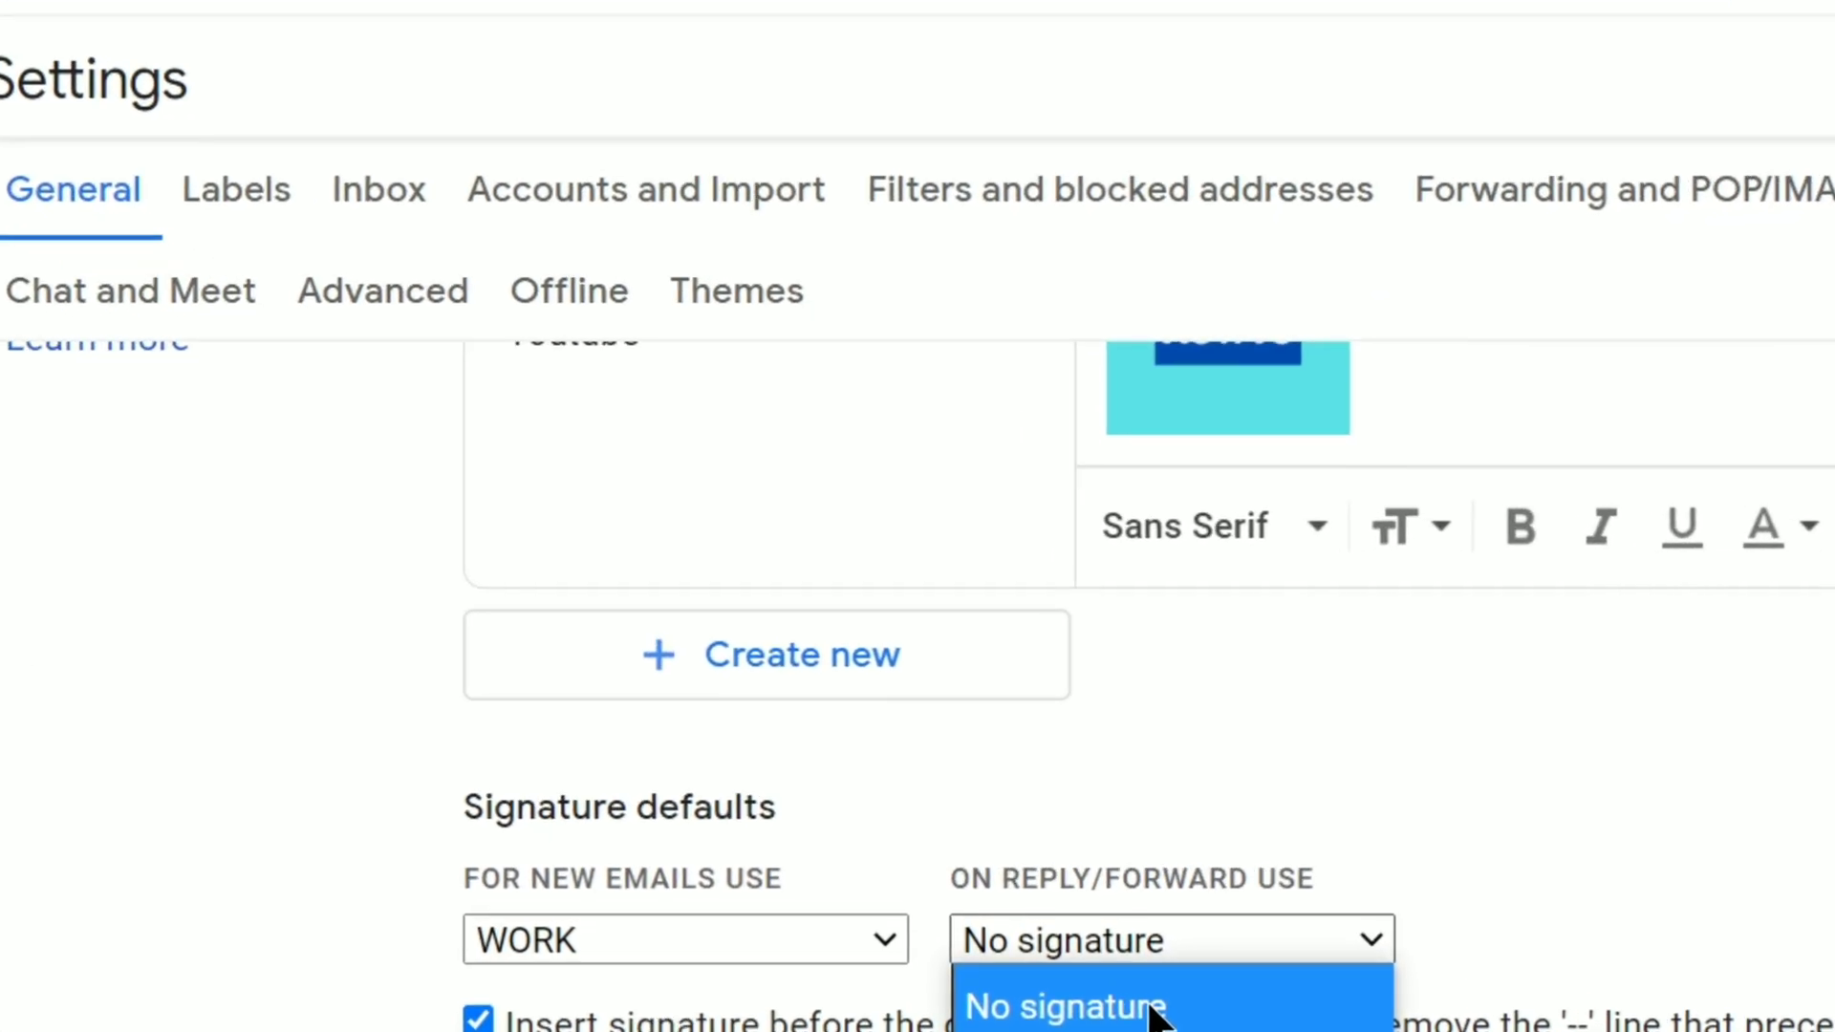
click(1154, 1019)
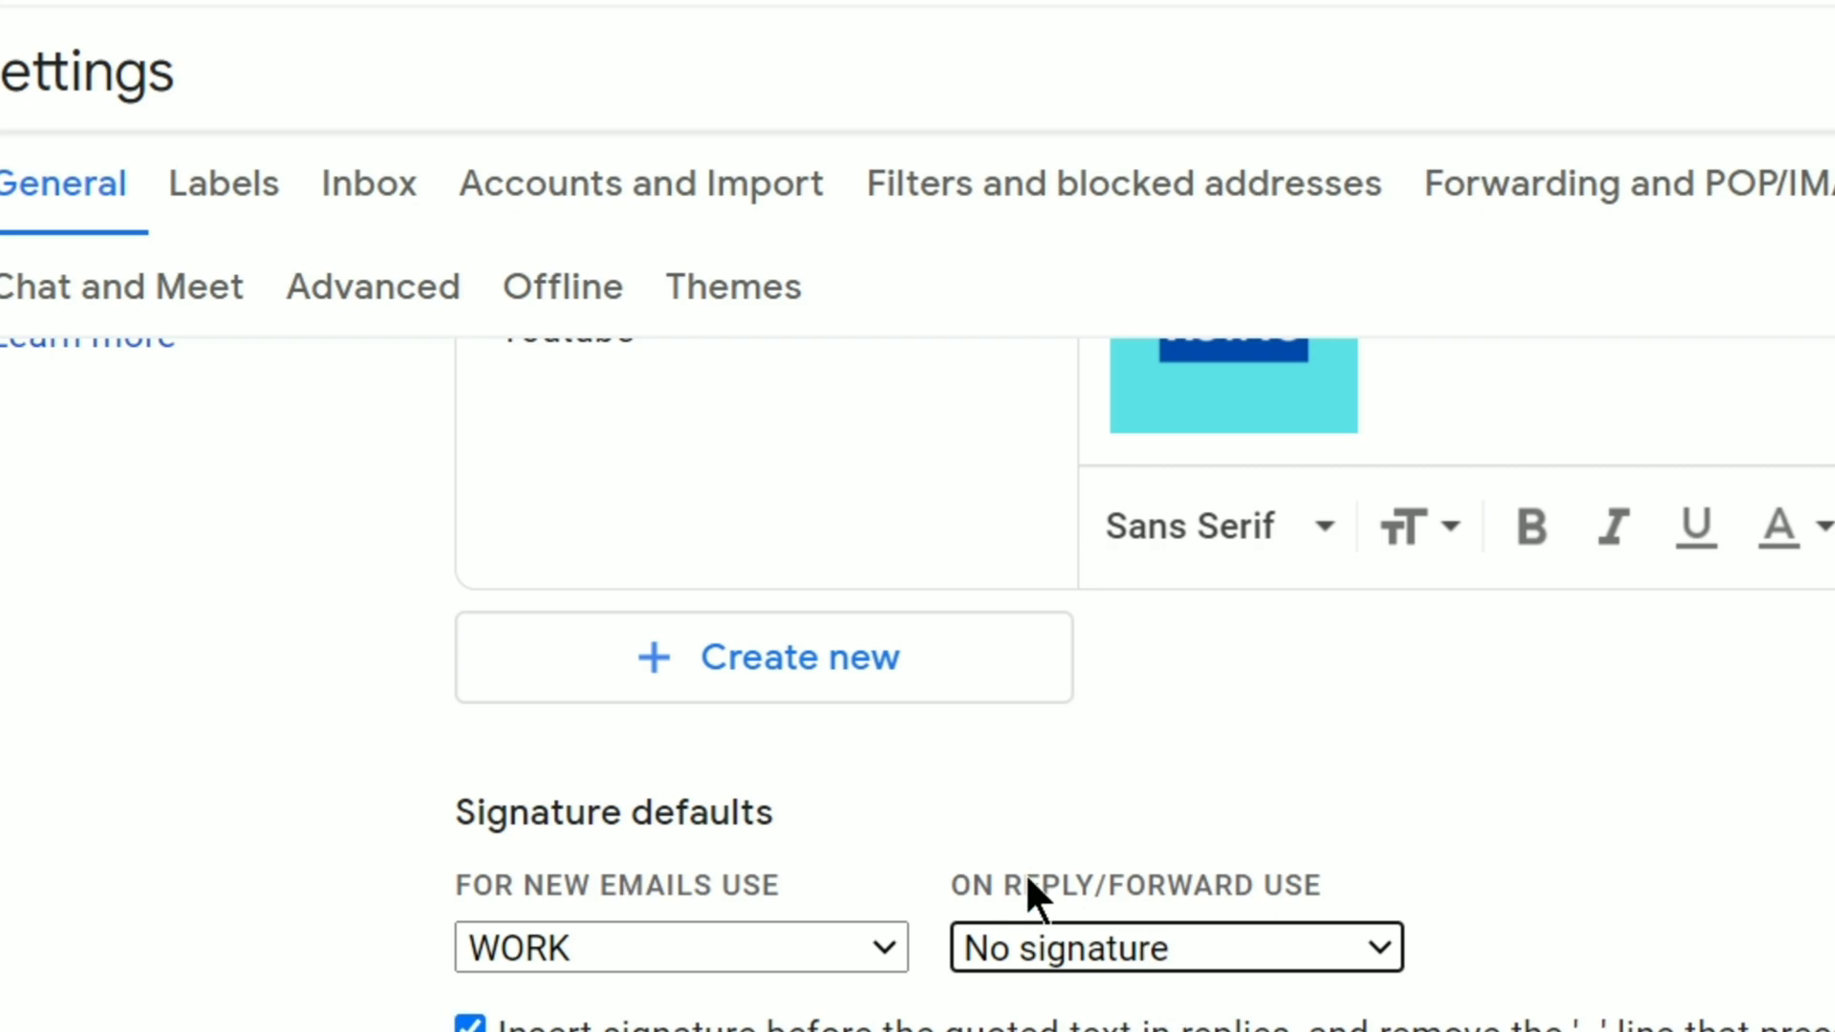
click(1134, 804)
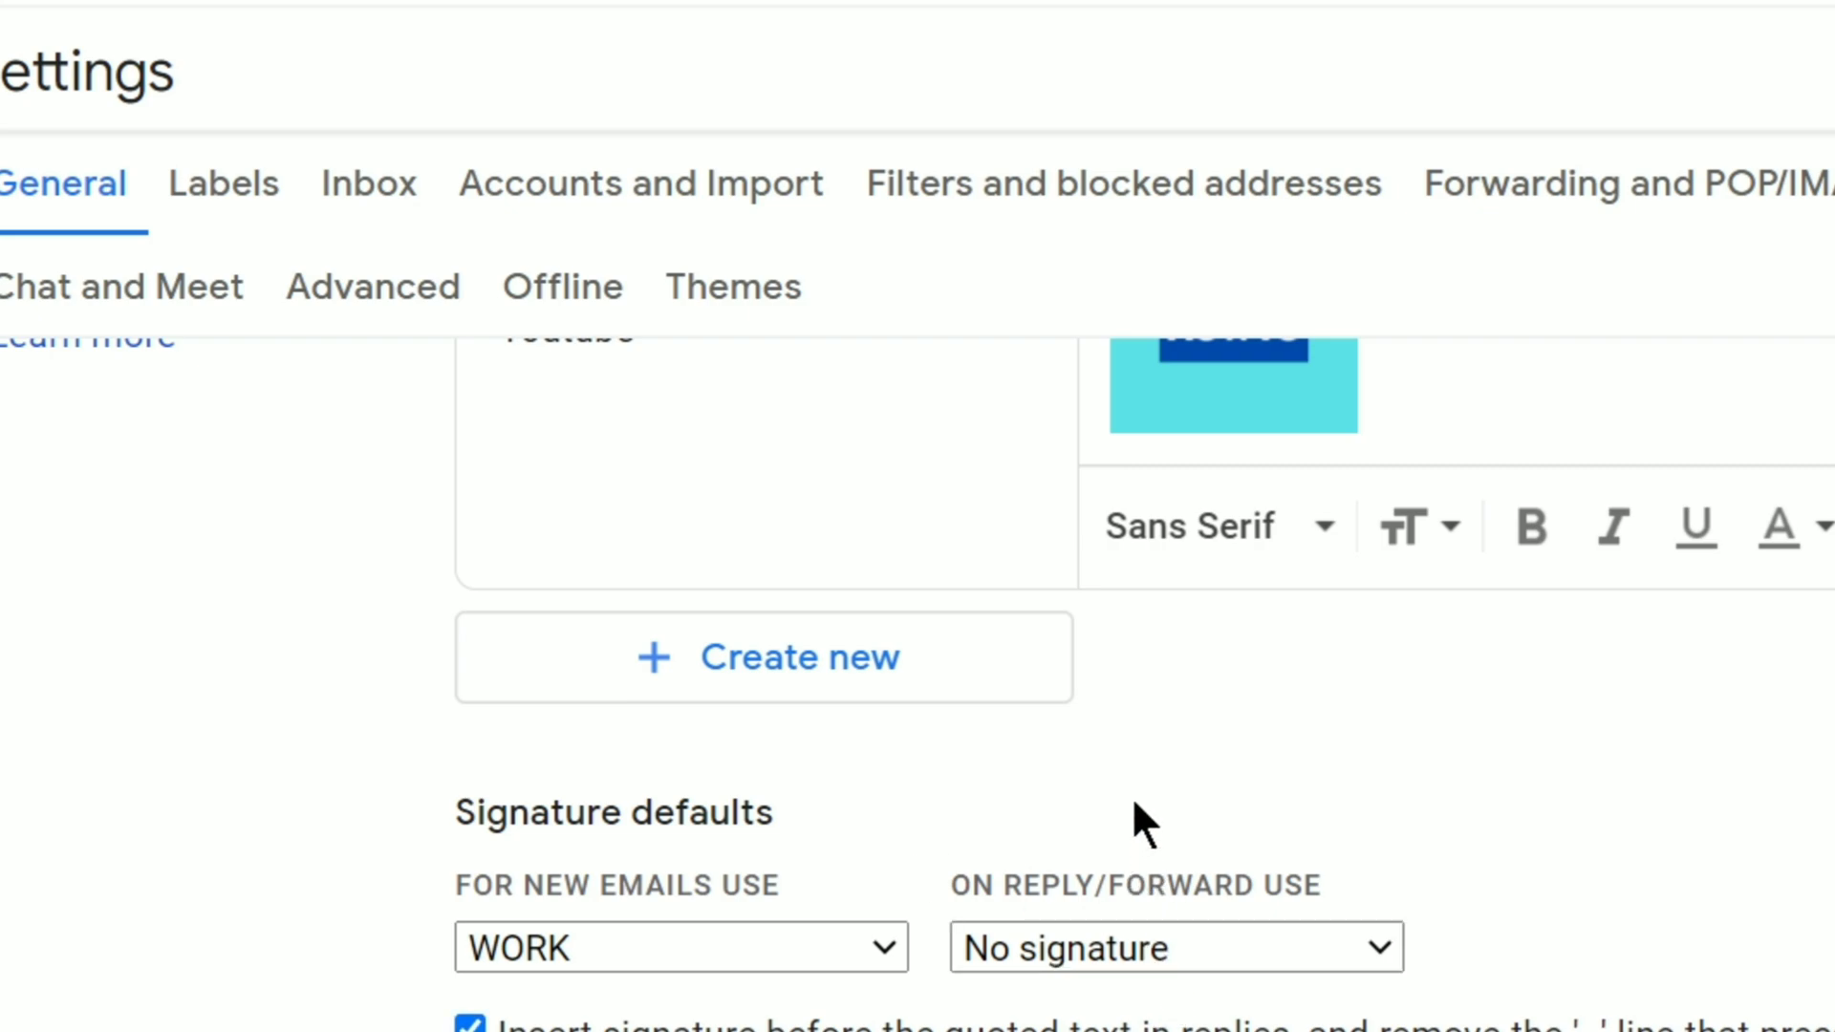
click(1053, 958)
click(1061, 1012)
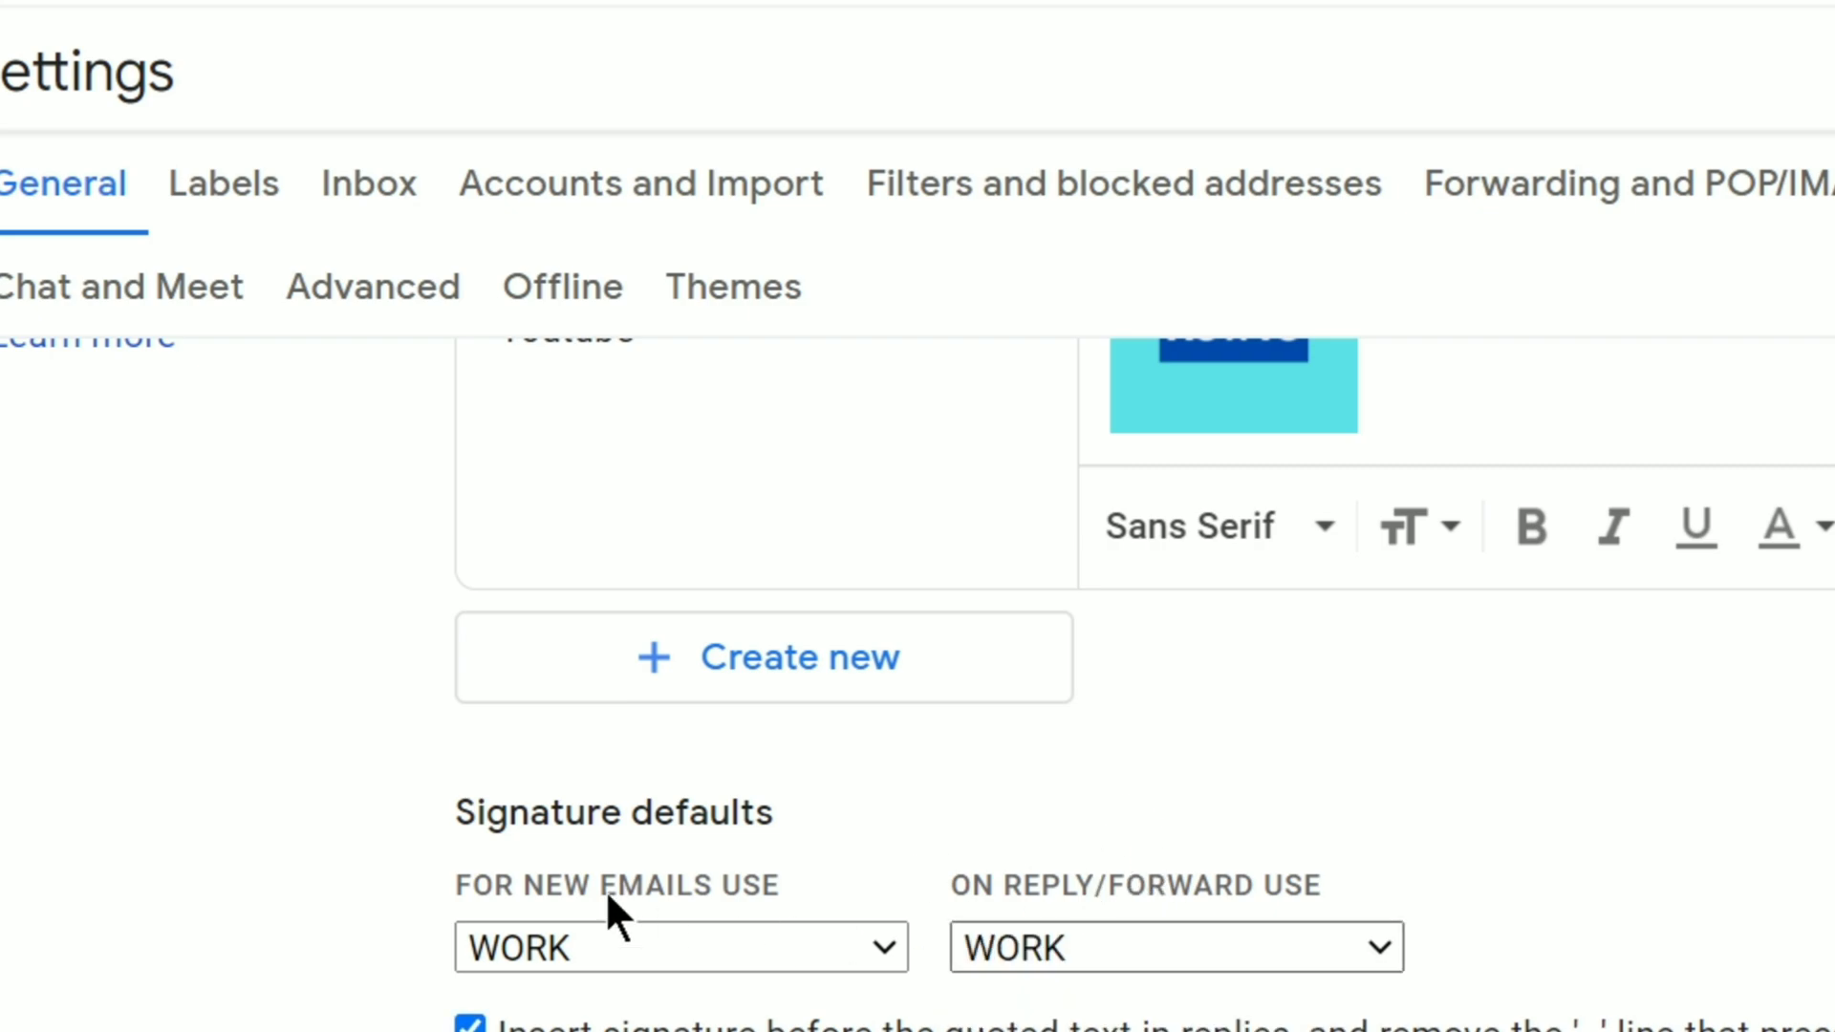
drag(547, 886, 621, 880)
drag(1042, 885, 1222, 874)
click(1225, 809)
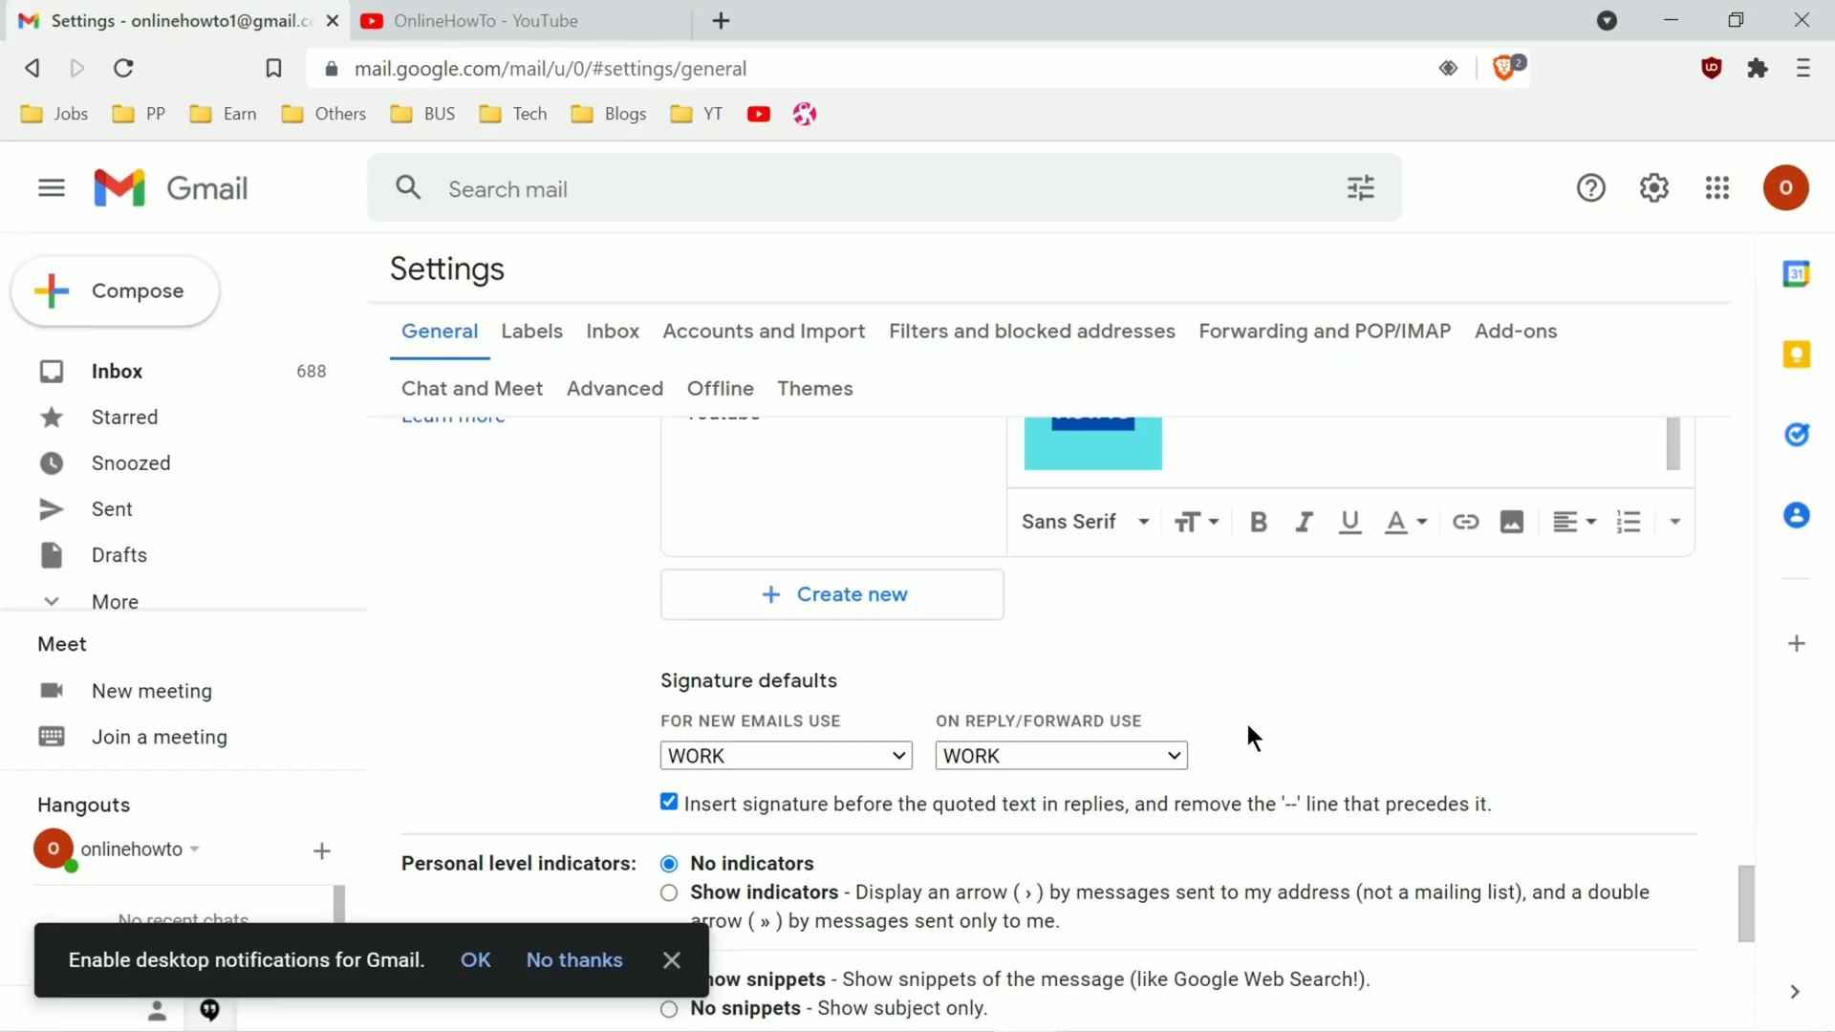
Save Changes at the bottom of the General settings page
scroll(1248, 725, down, 2)
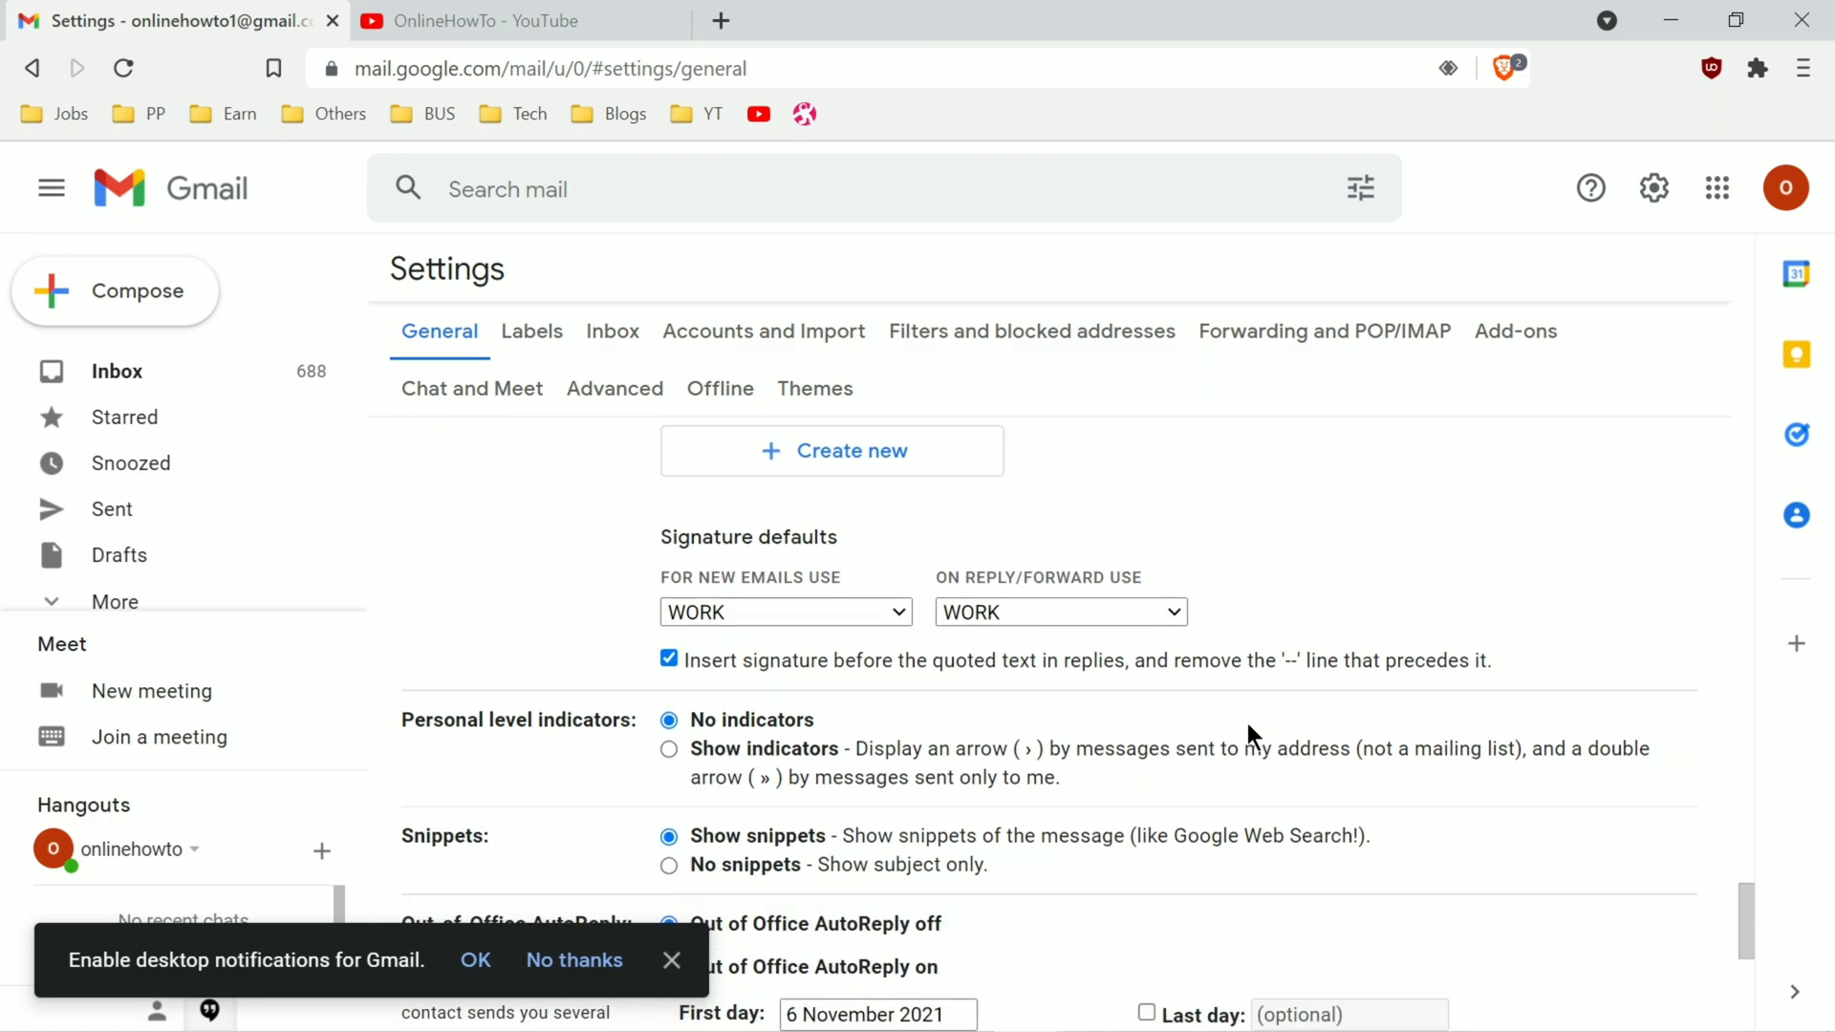
scroll(1247, 736, down, 2)
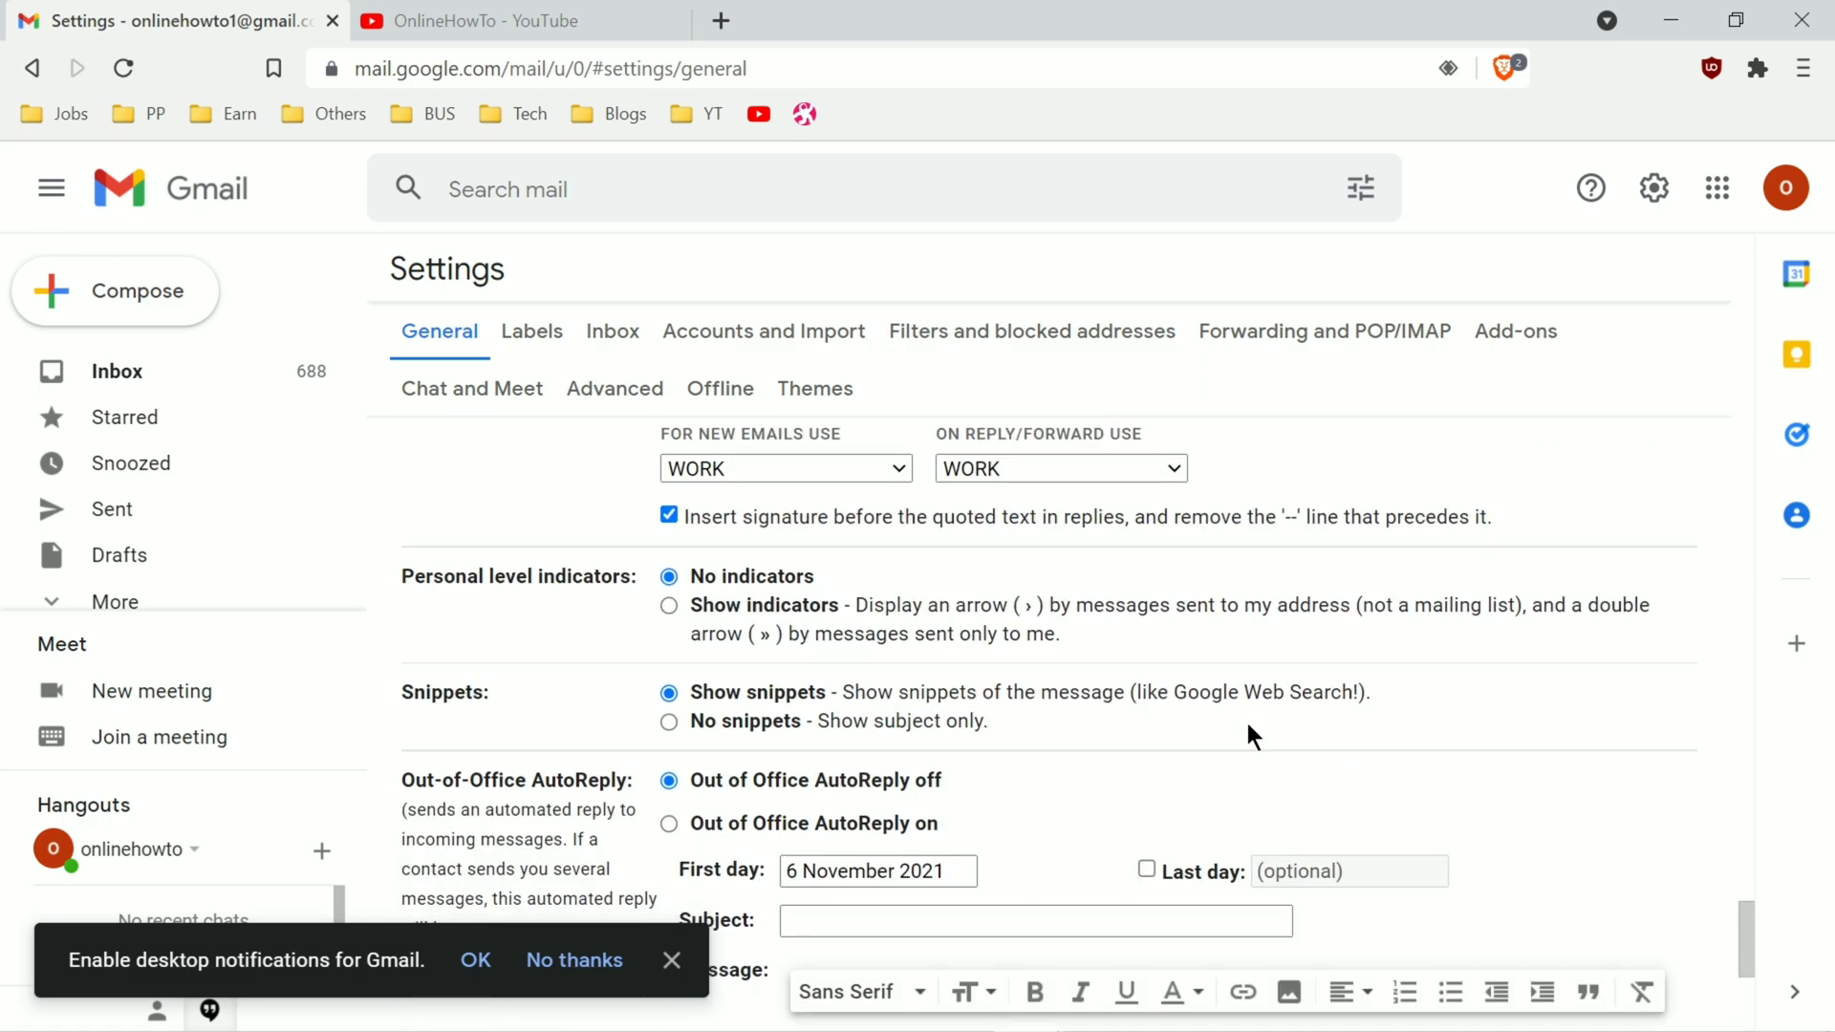
scroll(1248, 727, up, 2)
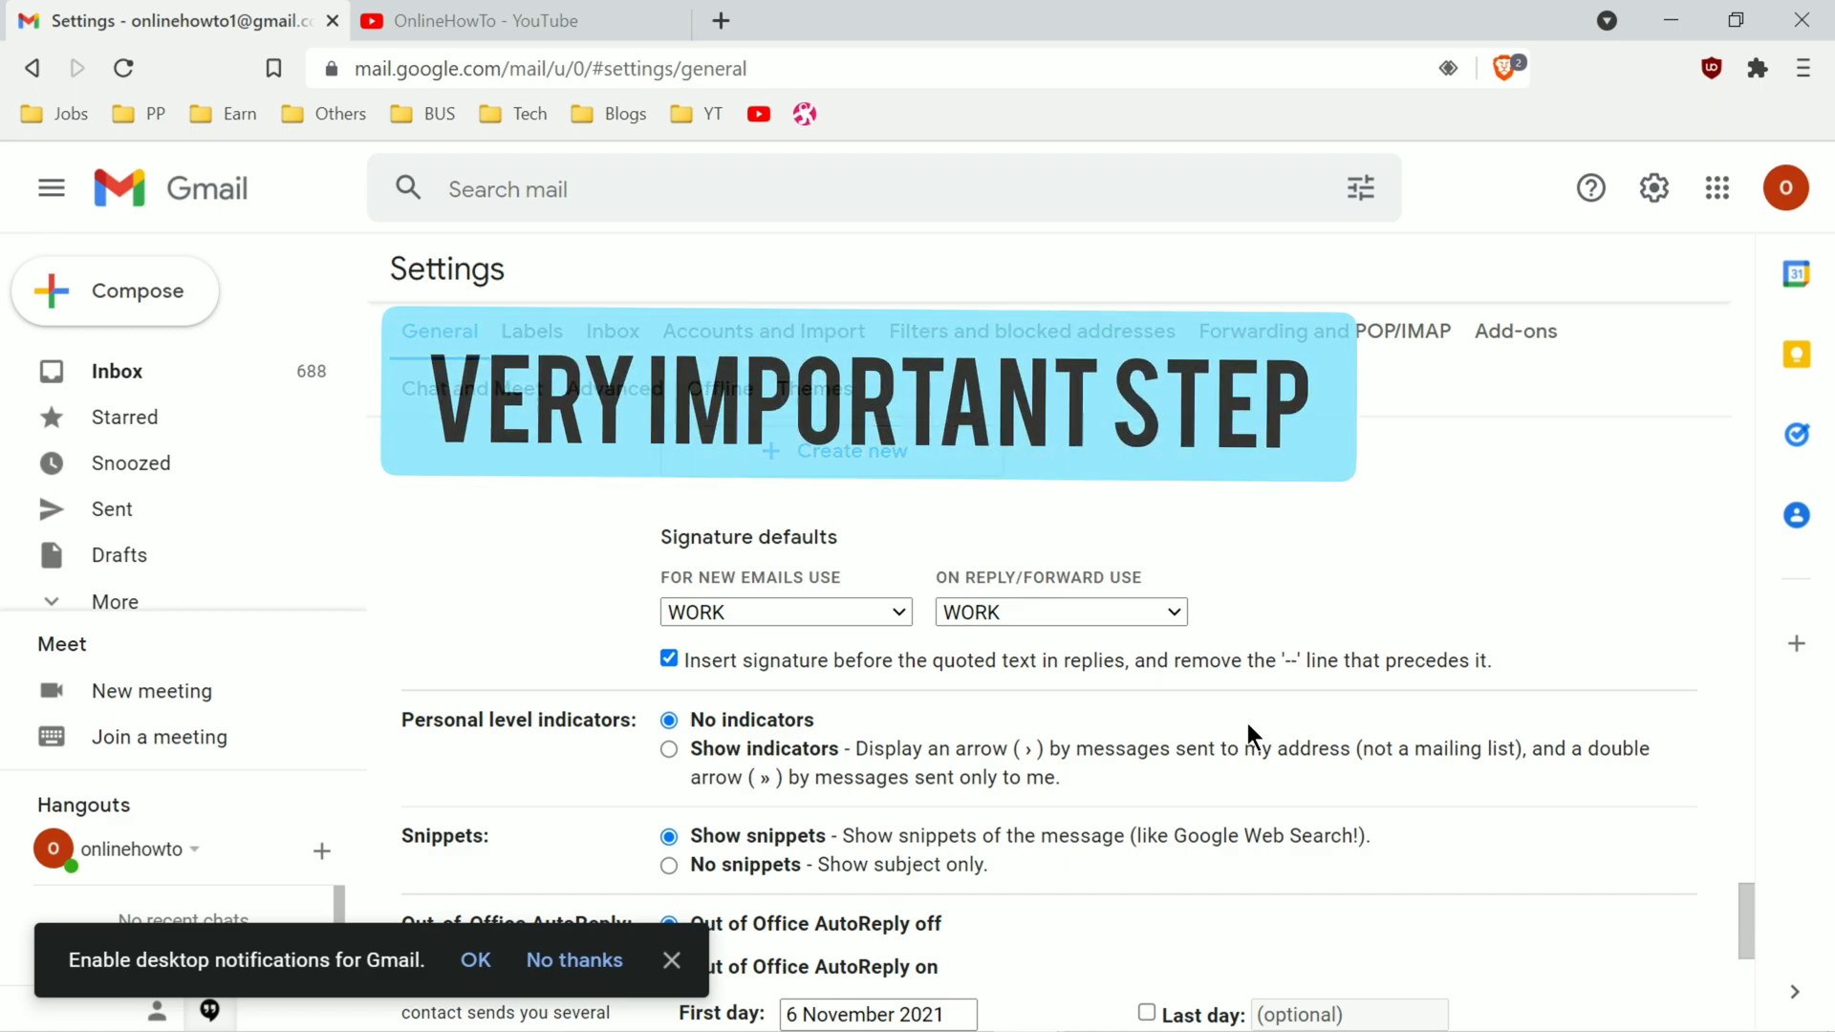
scroll(1247, 723, up, 3)
scroll(1246, 719, up, 3)
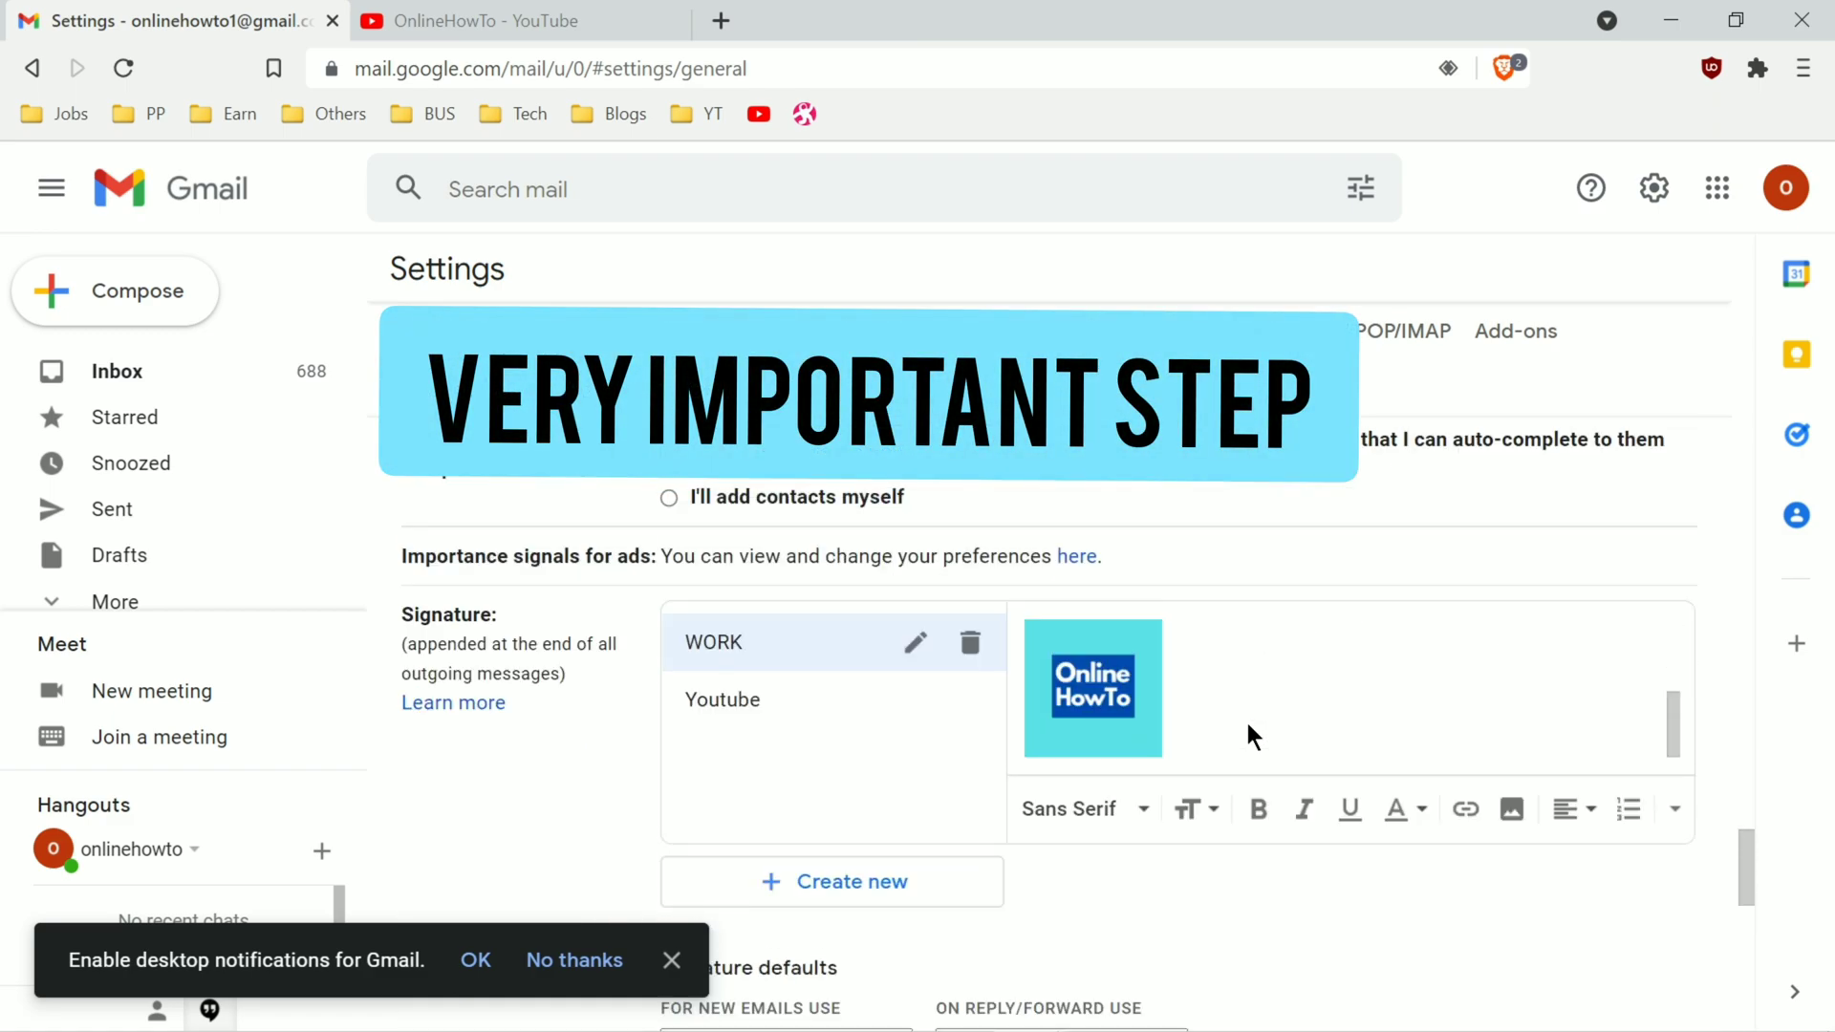
scroll(1260, 702, up, 2)
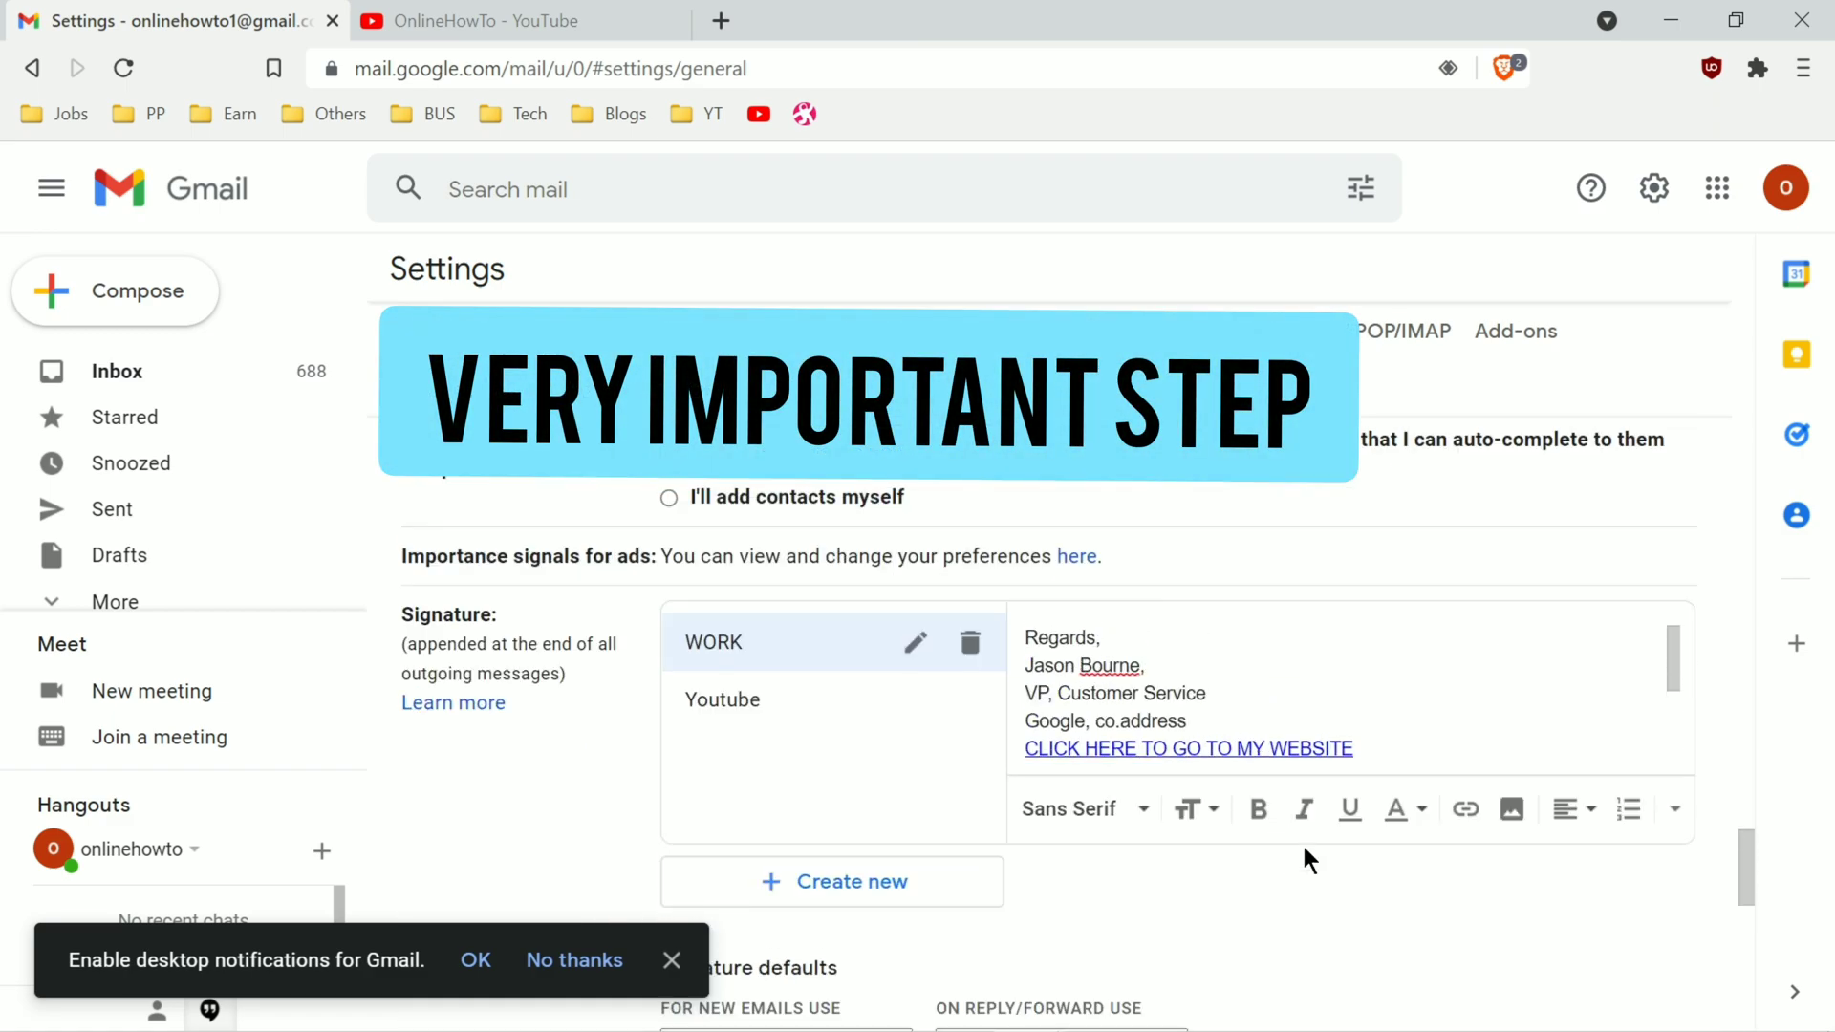
scroll(1300, 822, down, 10)
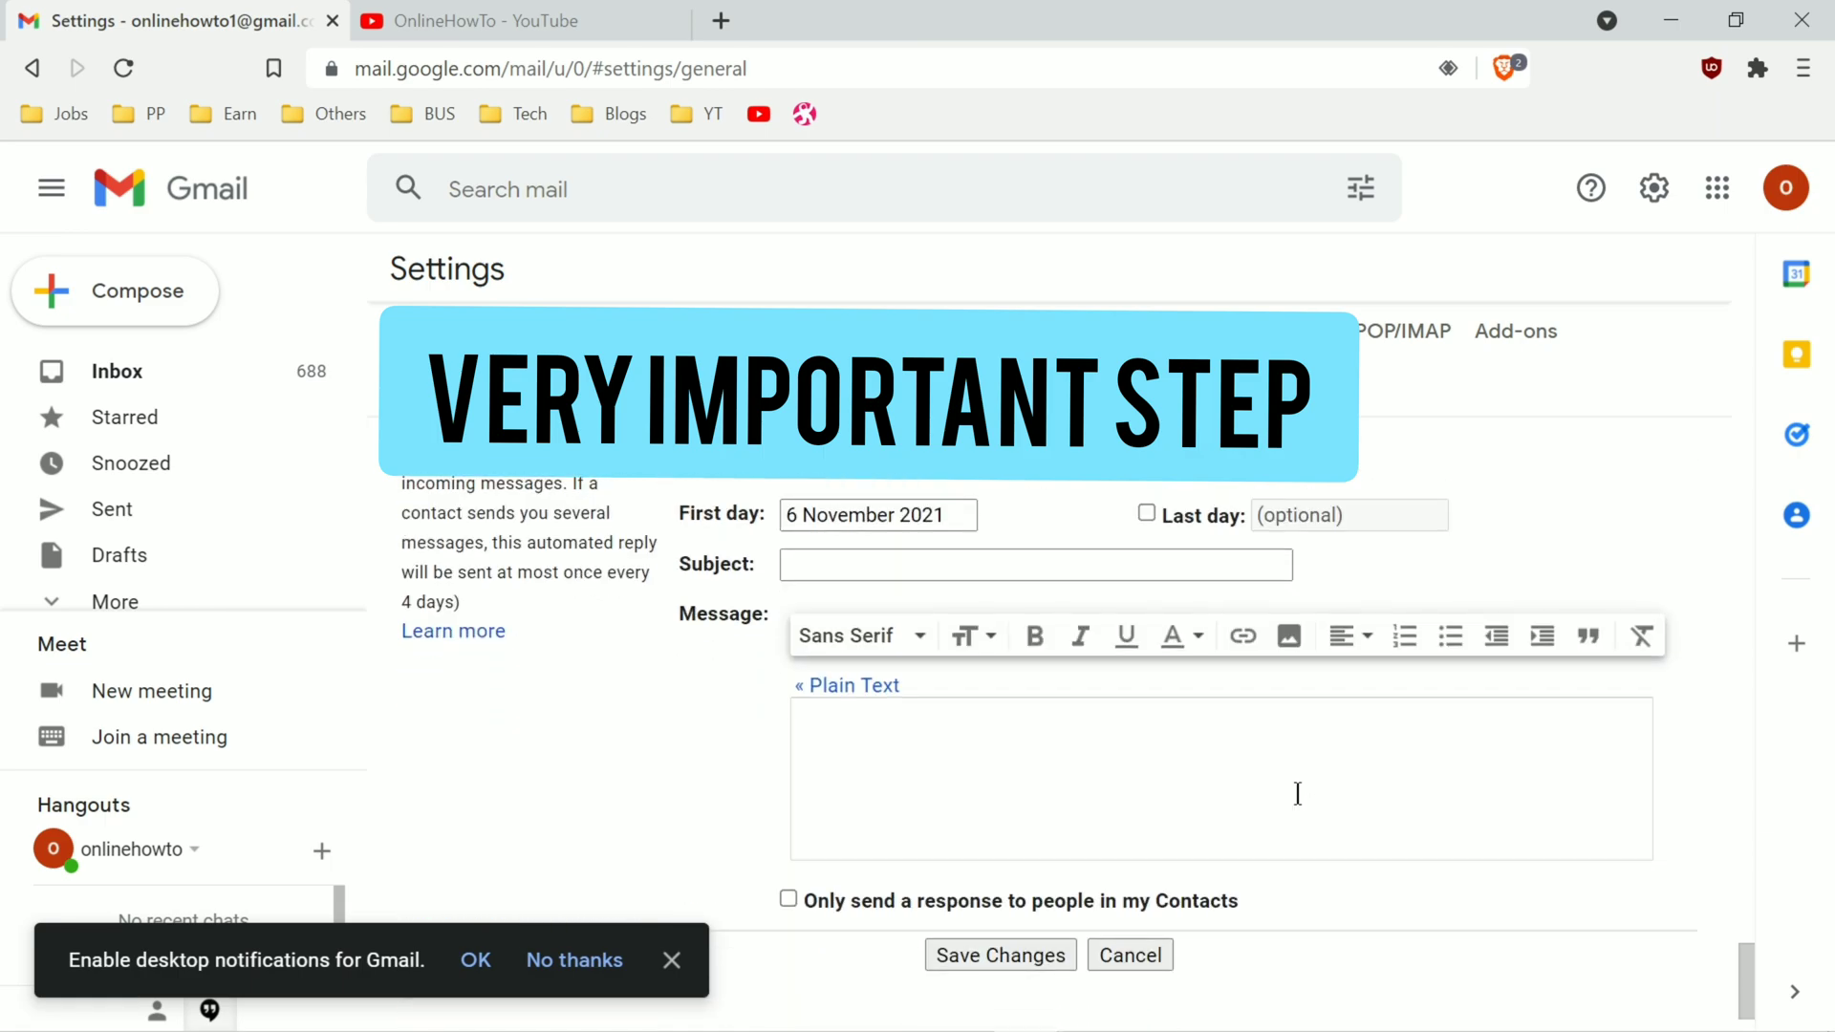
scroll(1297, 794, down, 1)
click(986, 886)
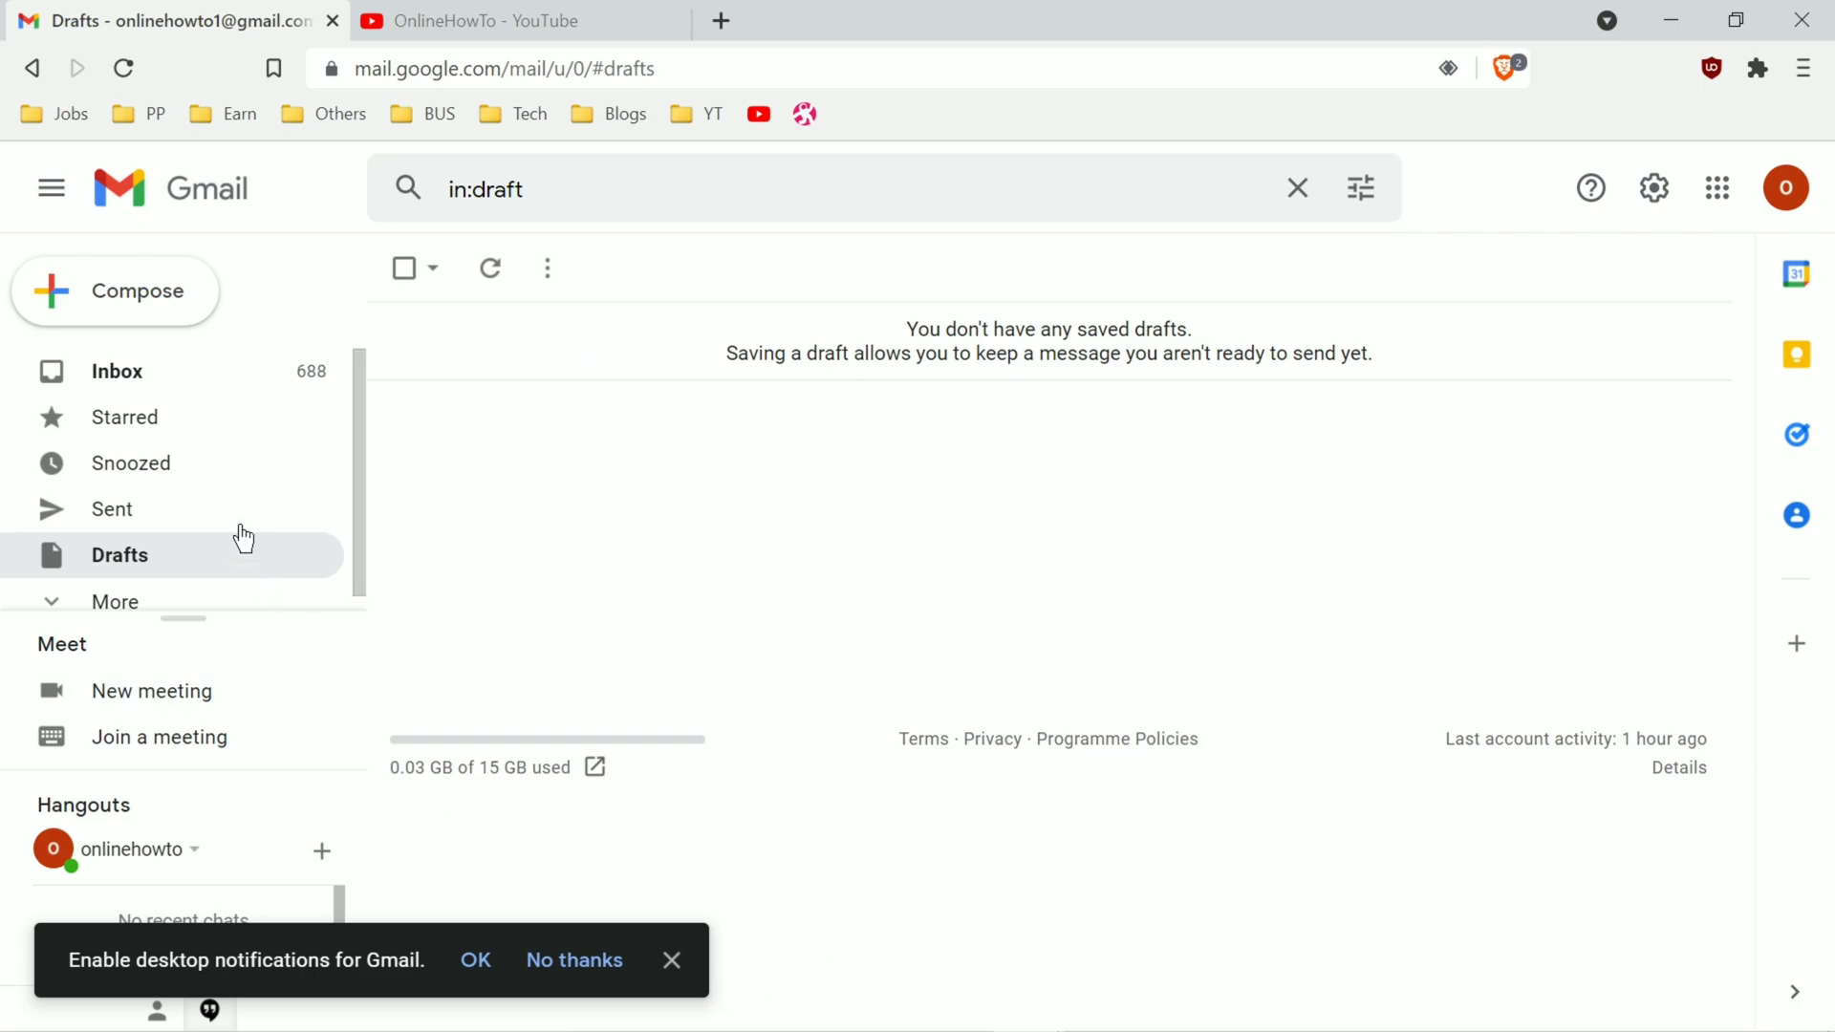
Compose a new message whose body reads 'Hi,' and 'How you doing?' on two lines
click(150, 320)
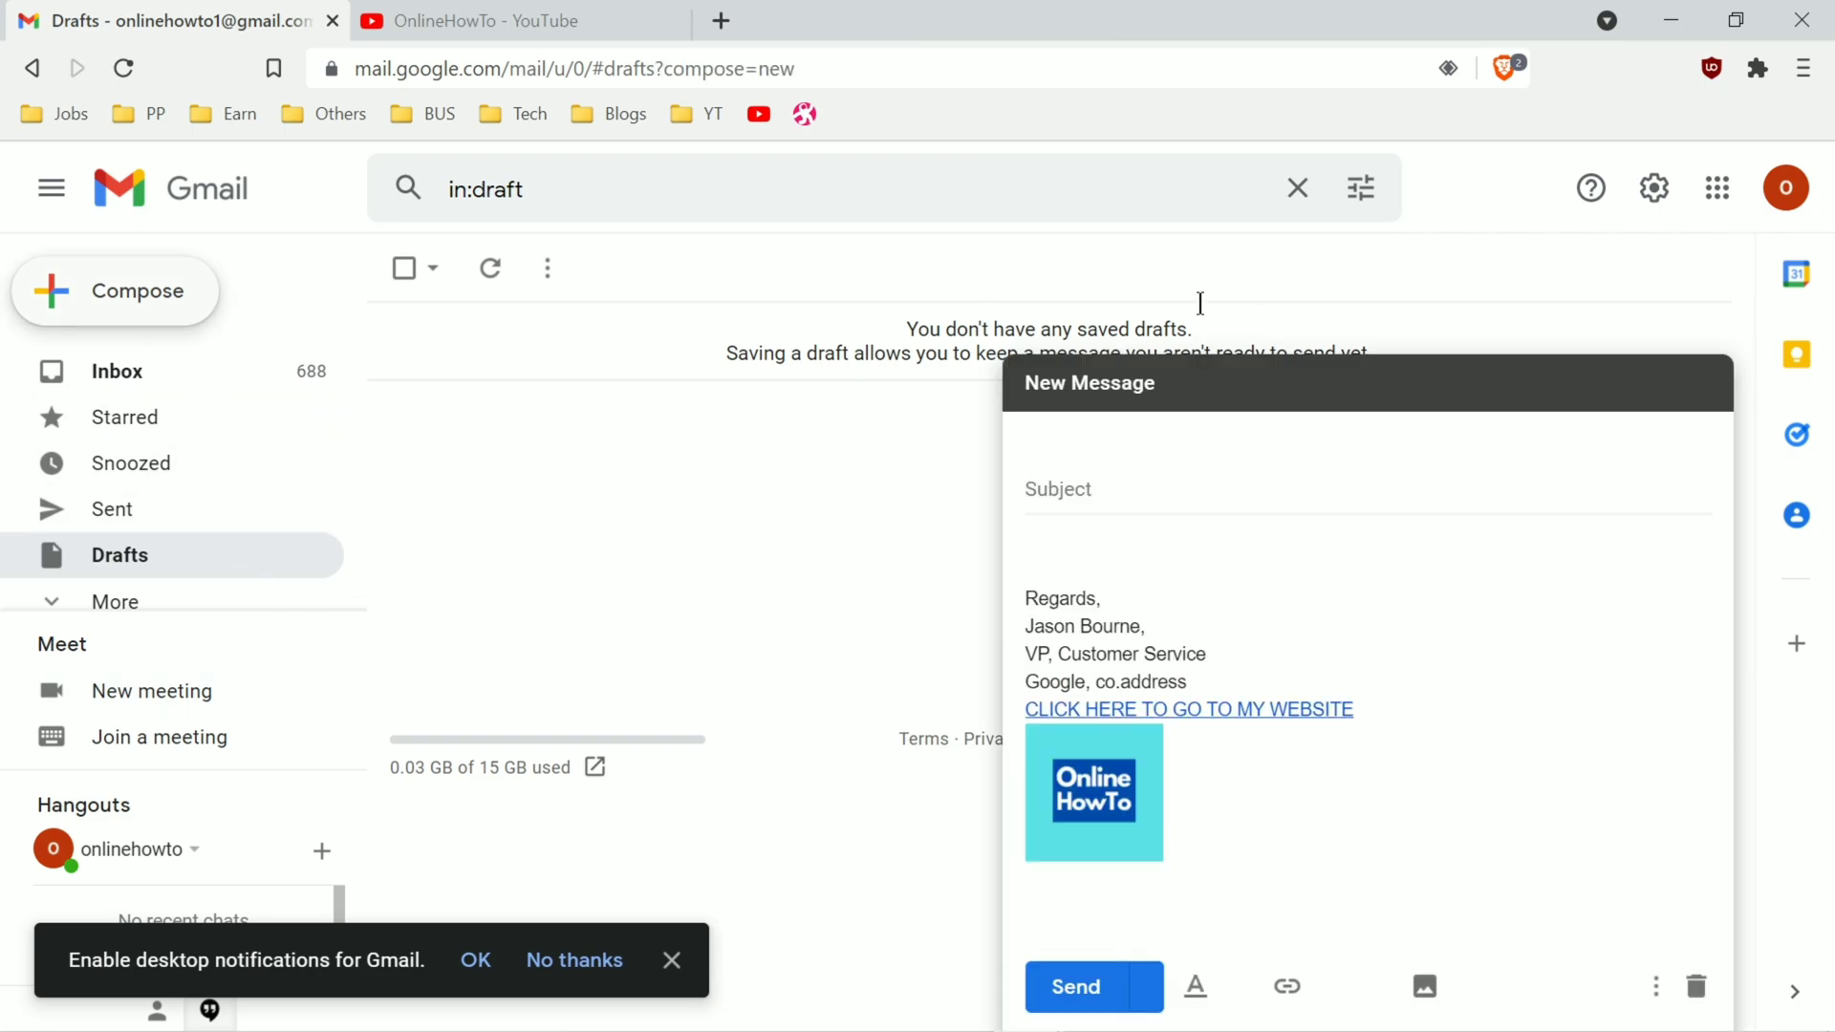
click(1194, 525)
text(hi)
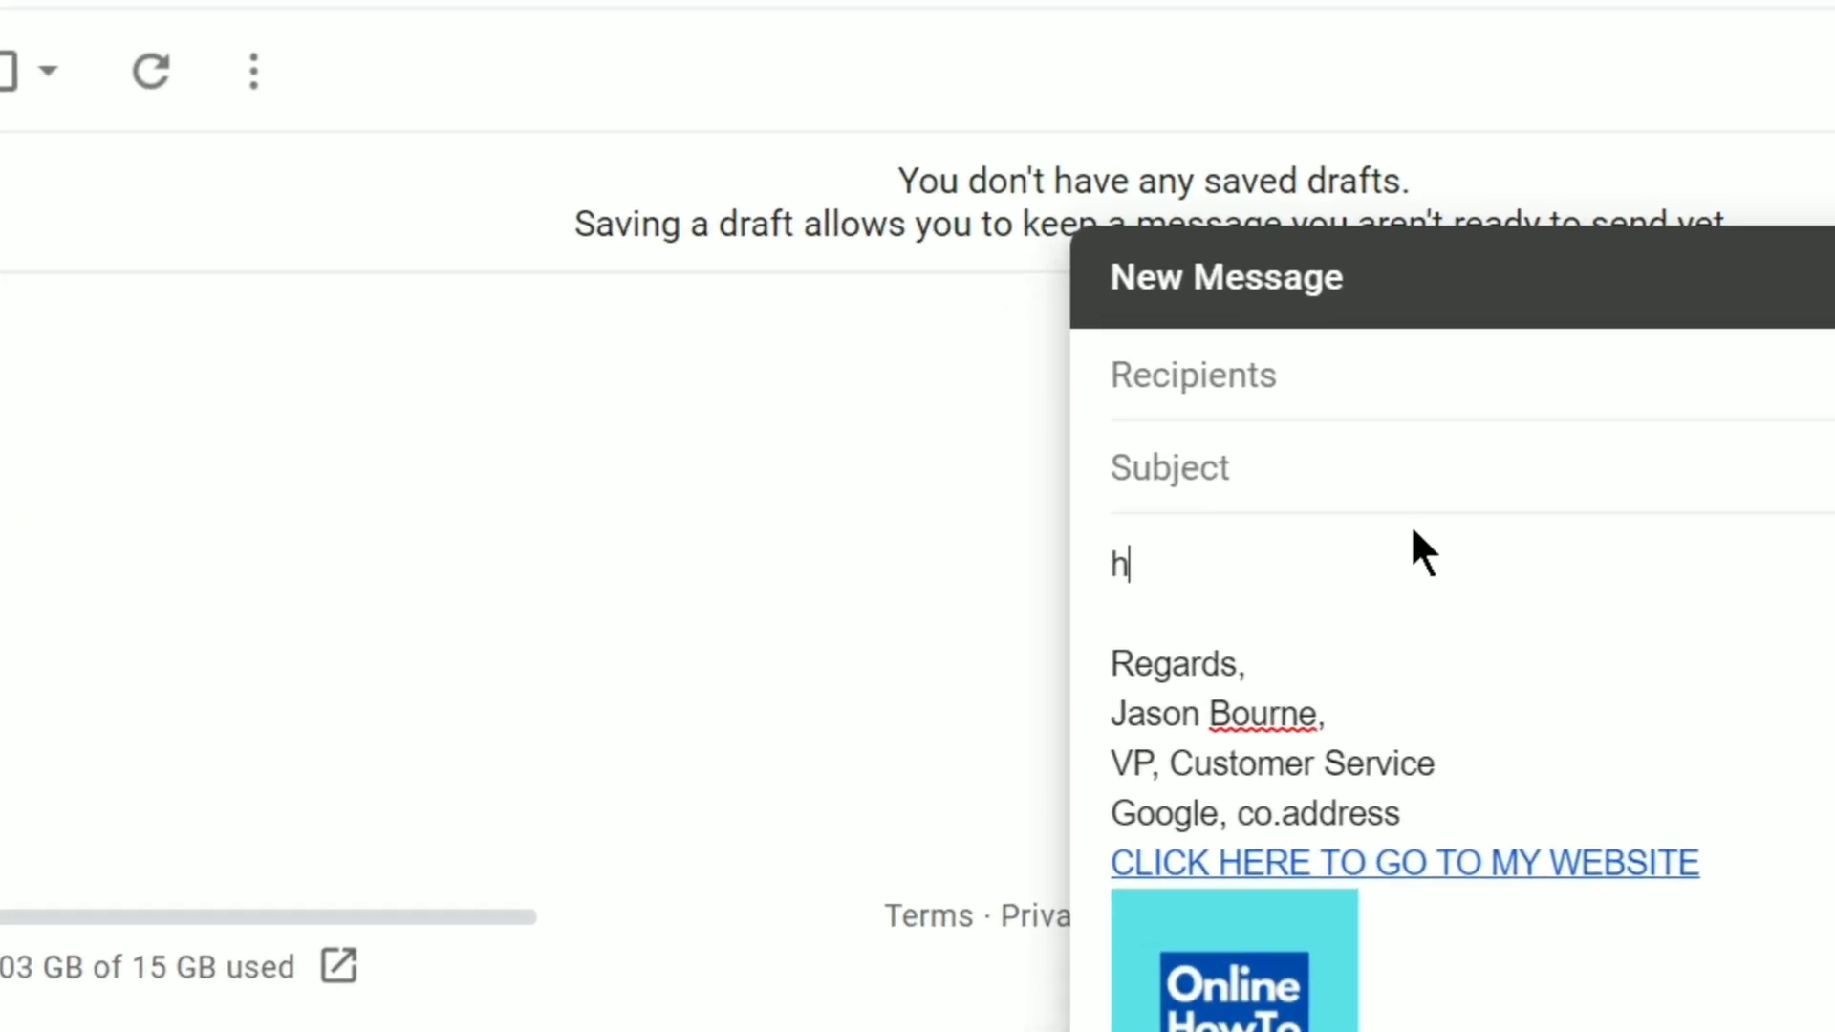
key(BackSpace)
key(BackSpace)
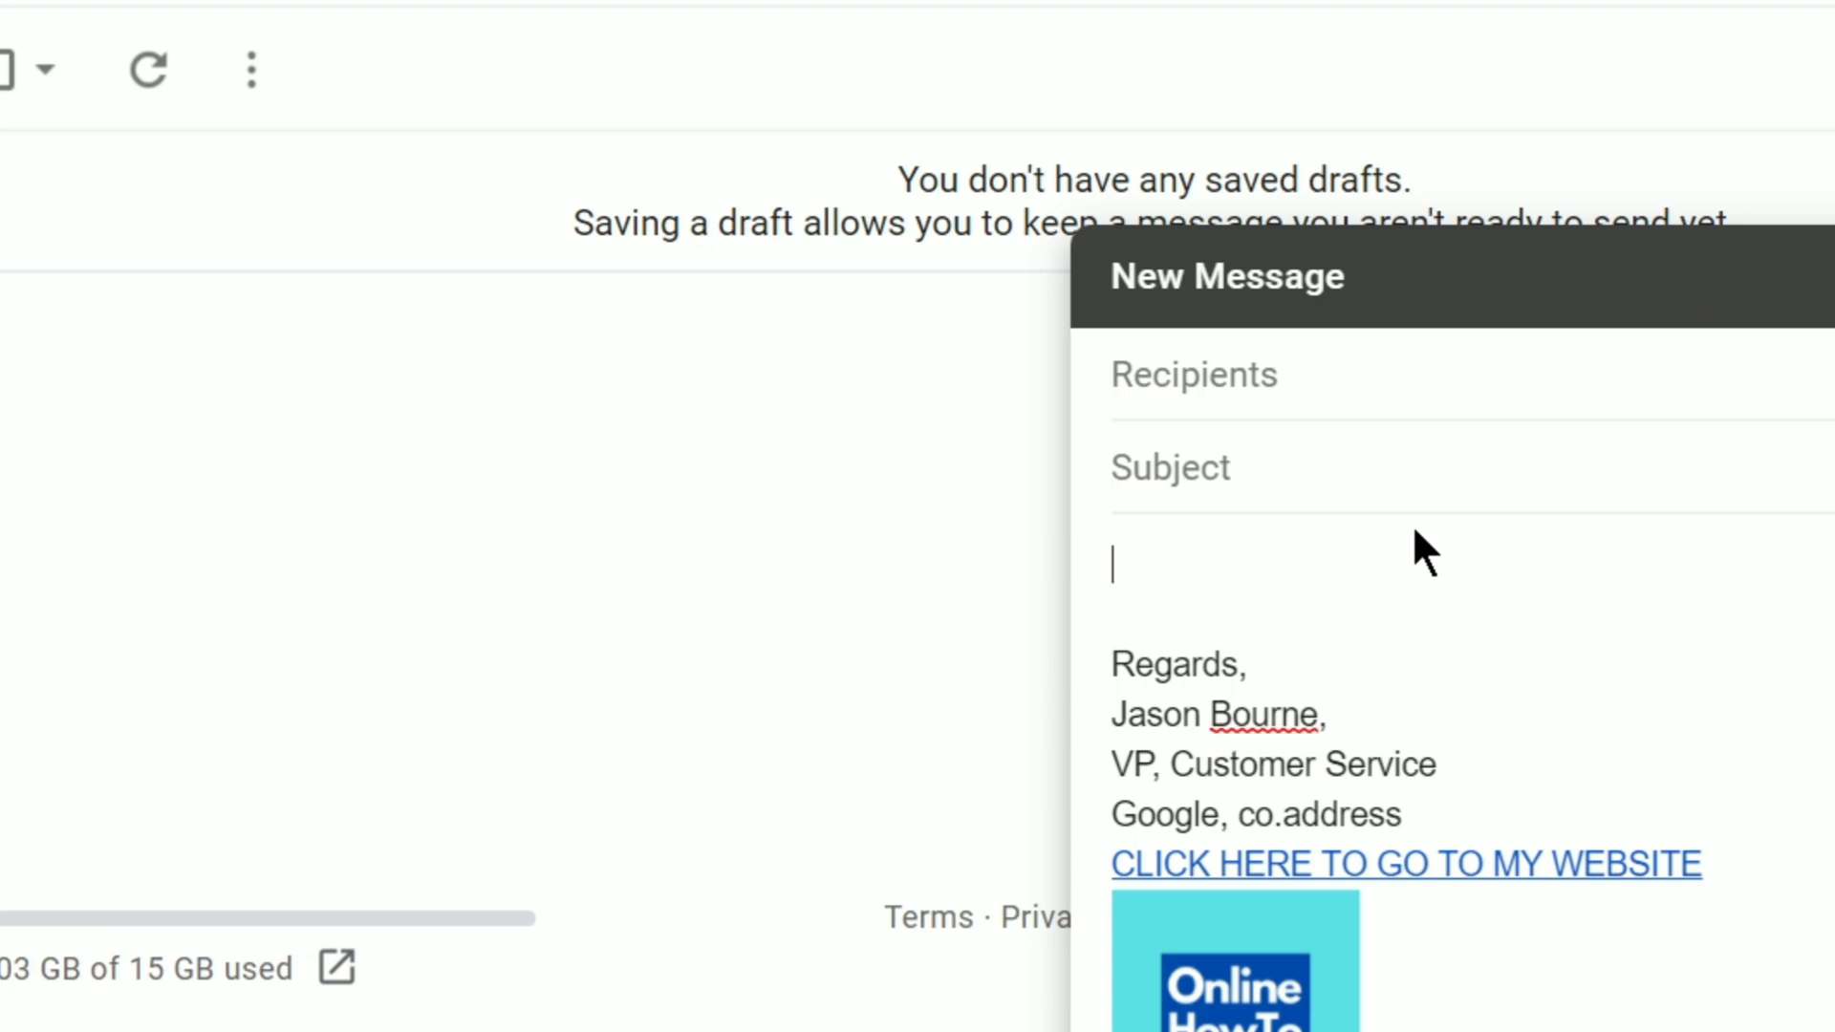
text(Hi,)
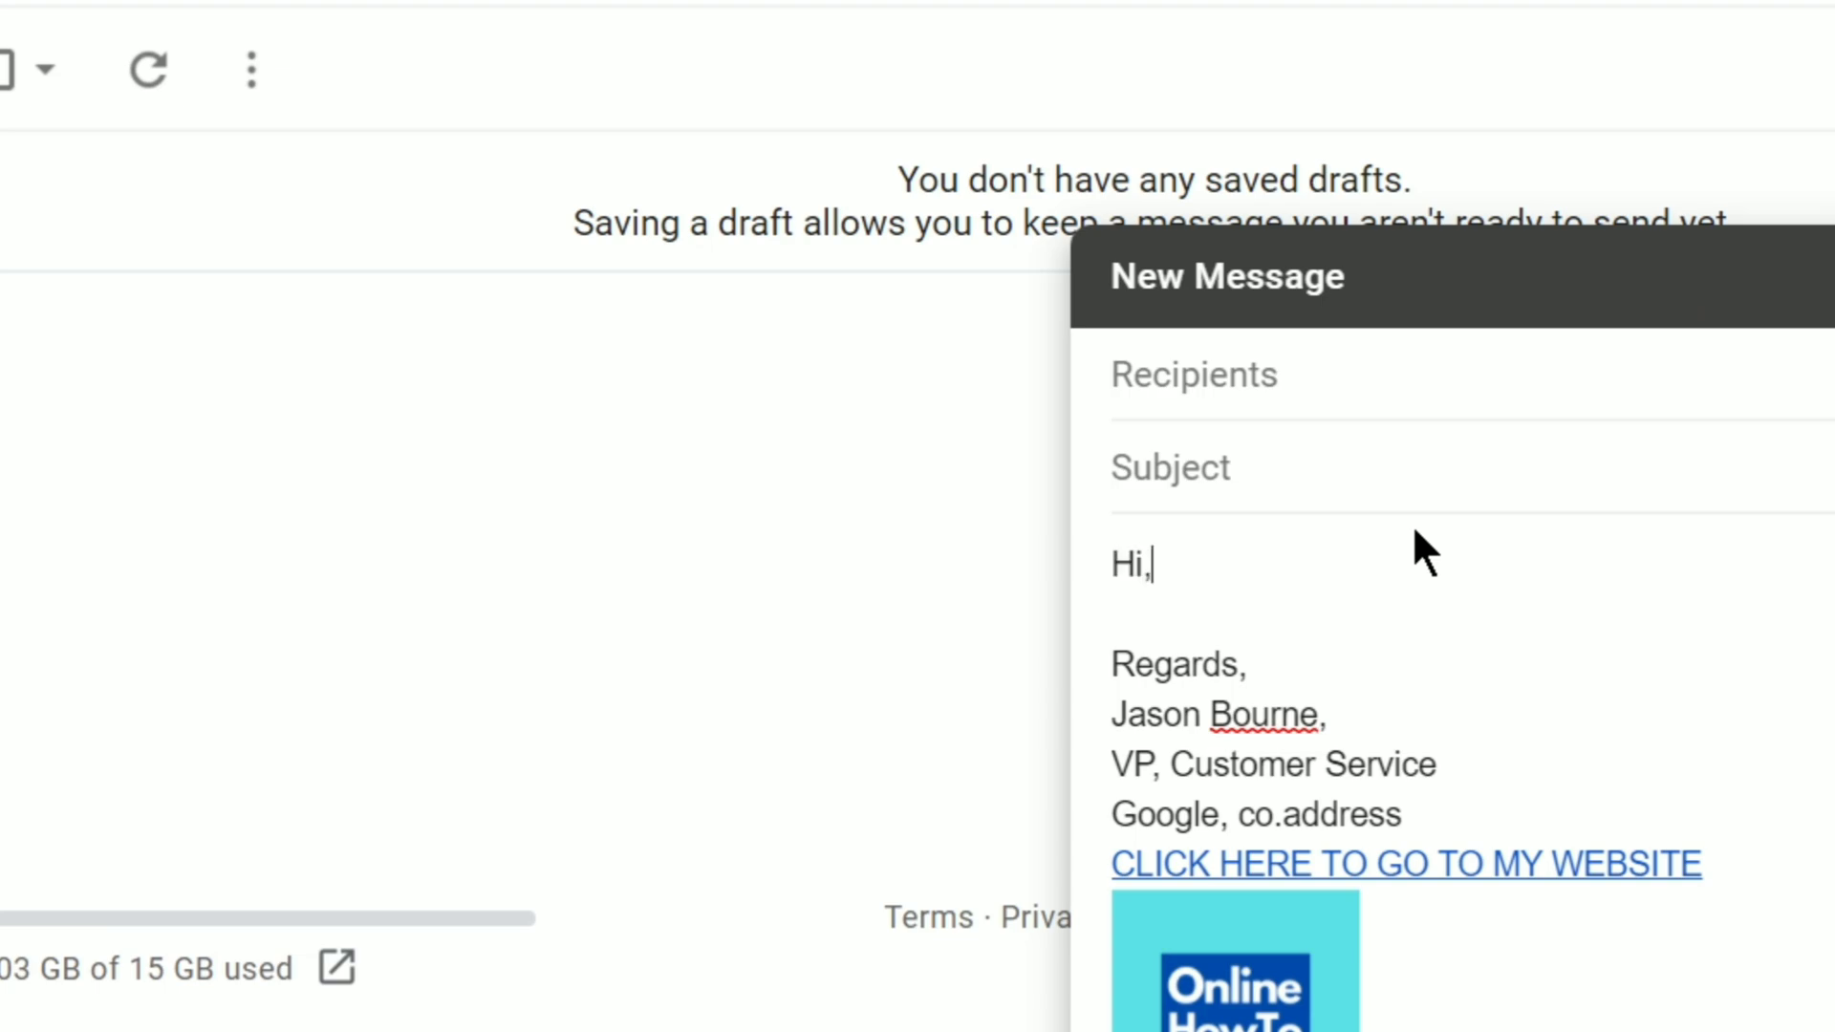
key(Return)
text(How you doing?)
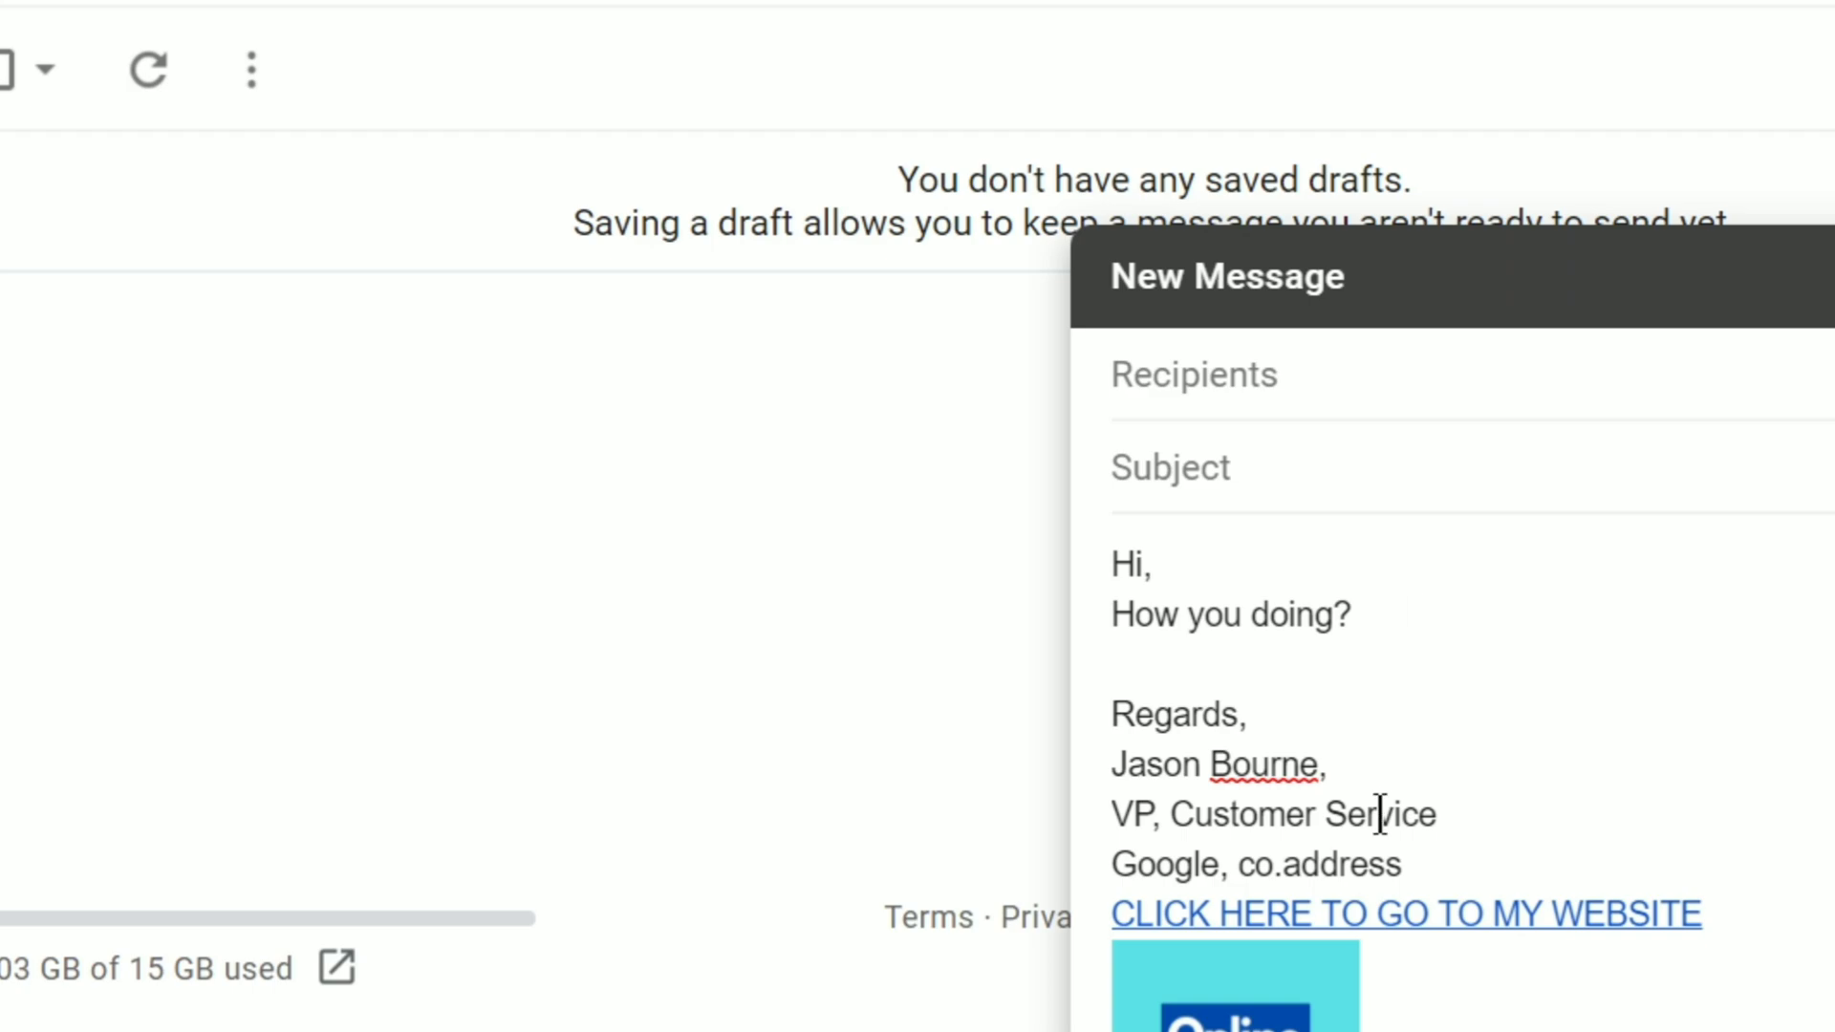
Check the auto-inserted WORK signature lines and that its website link points to youtube.com
click(1455, 915)
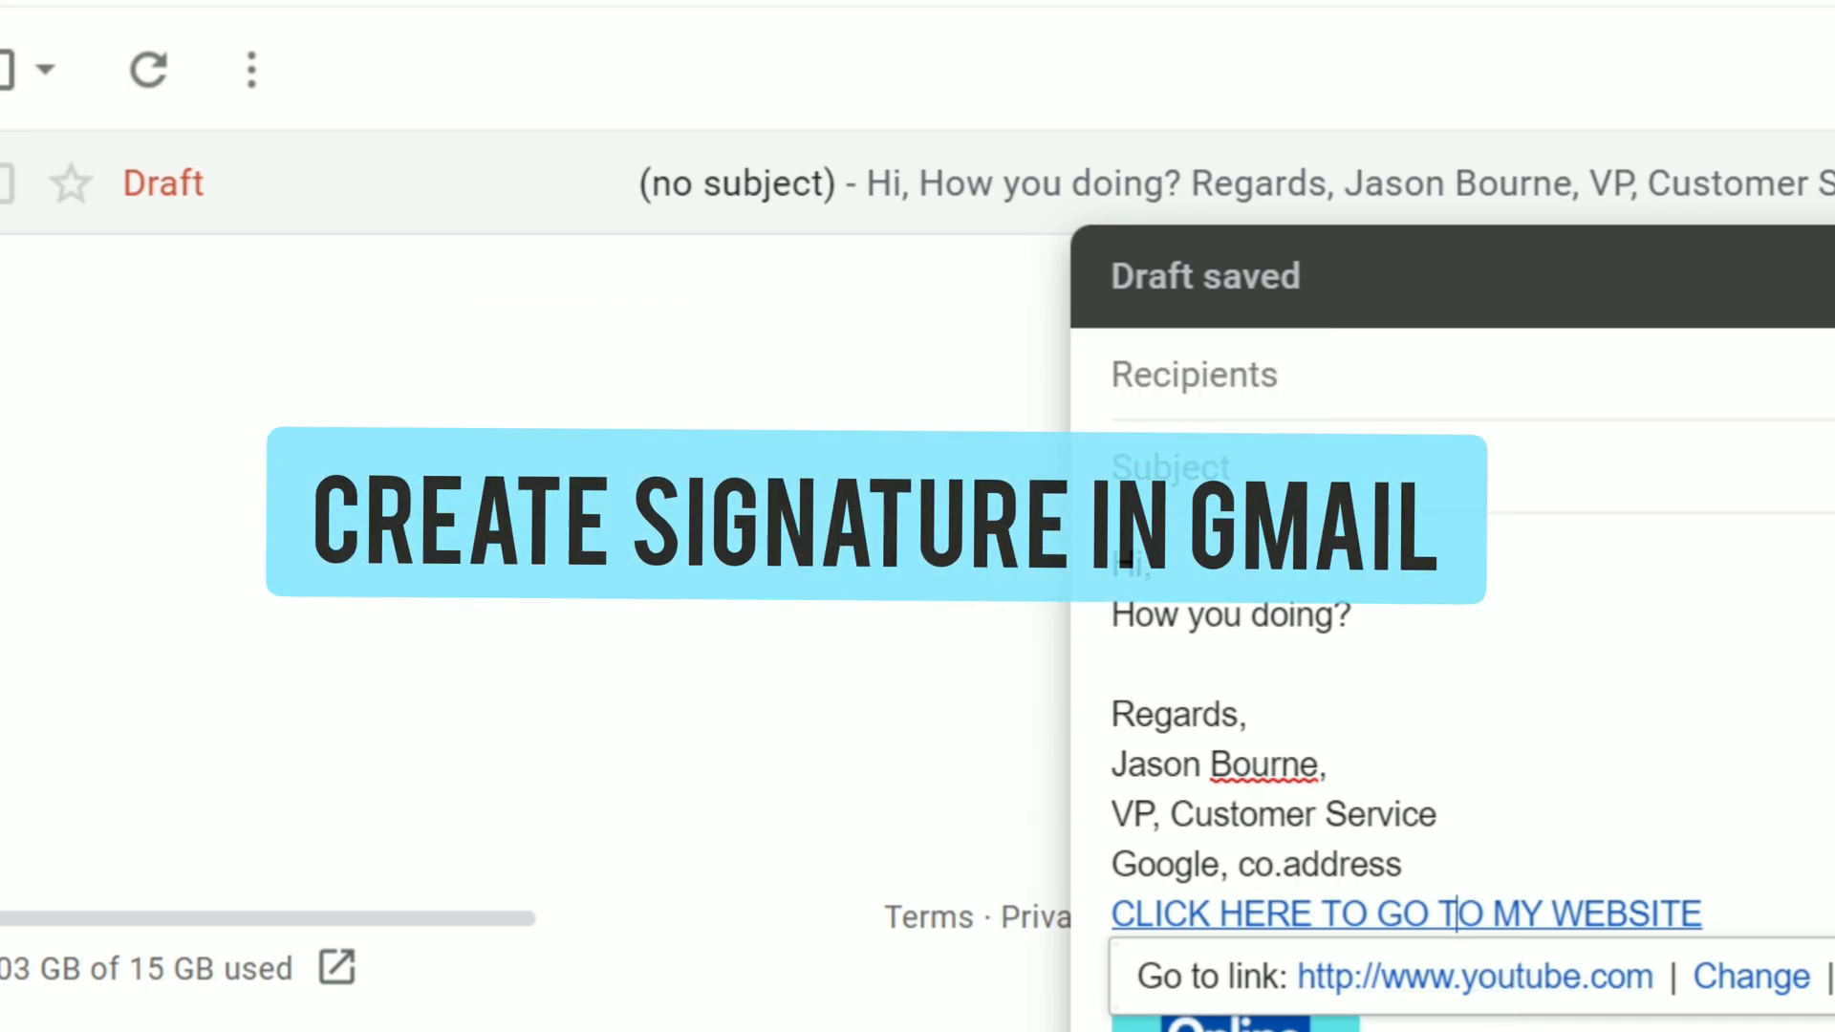
click(1575, 772)
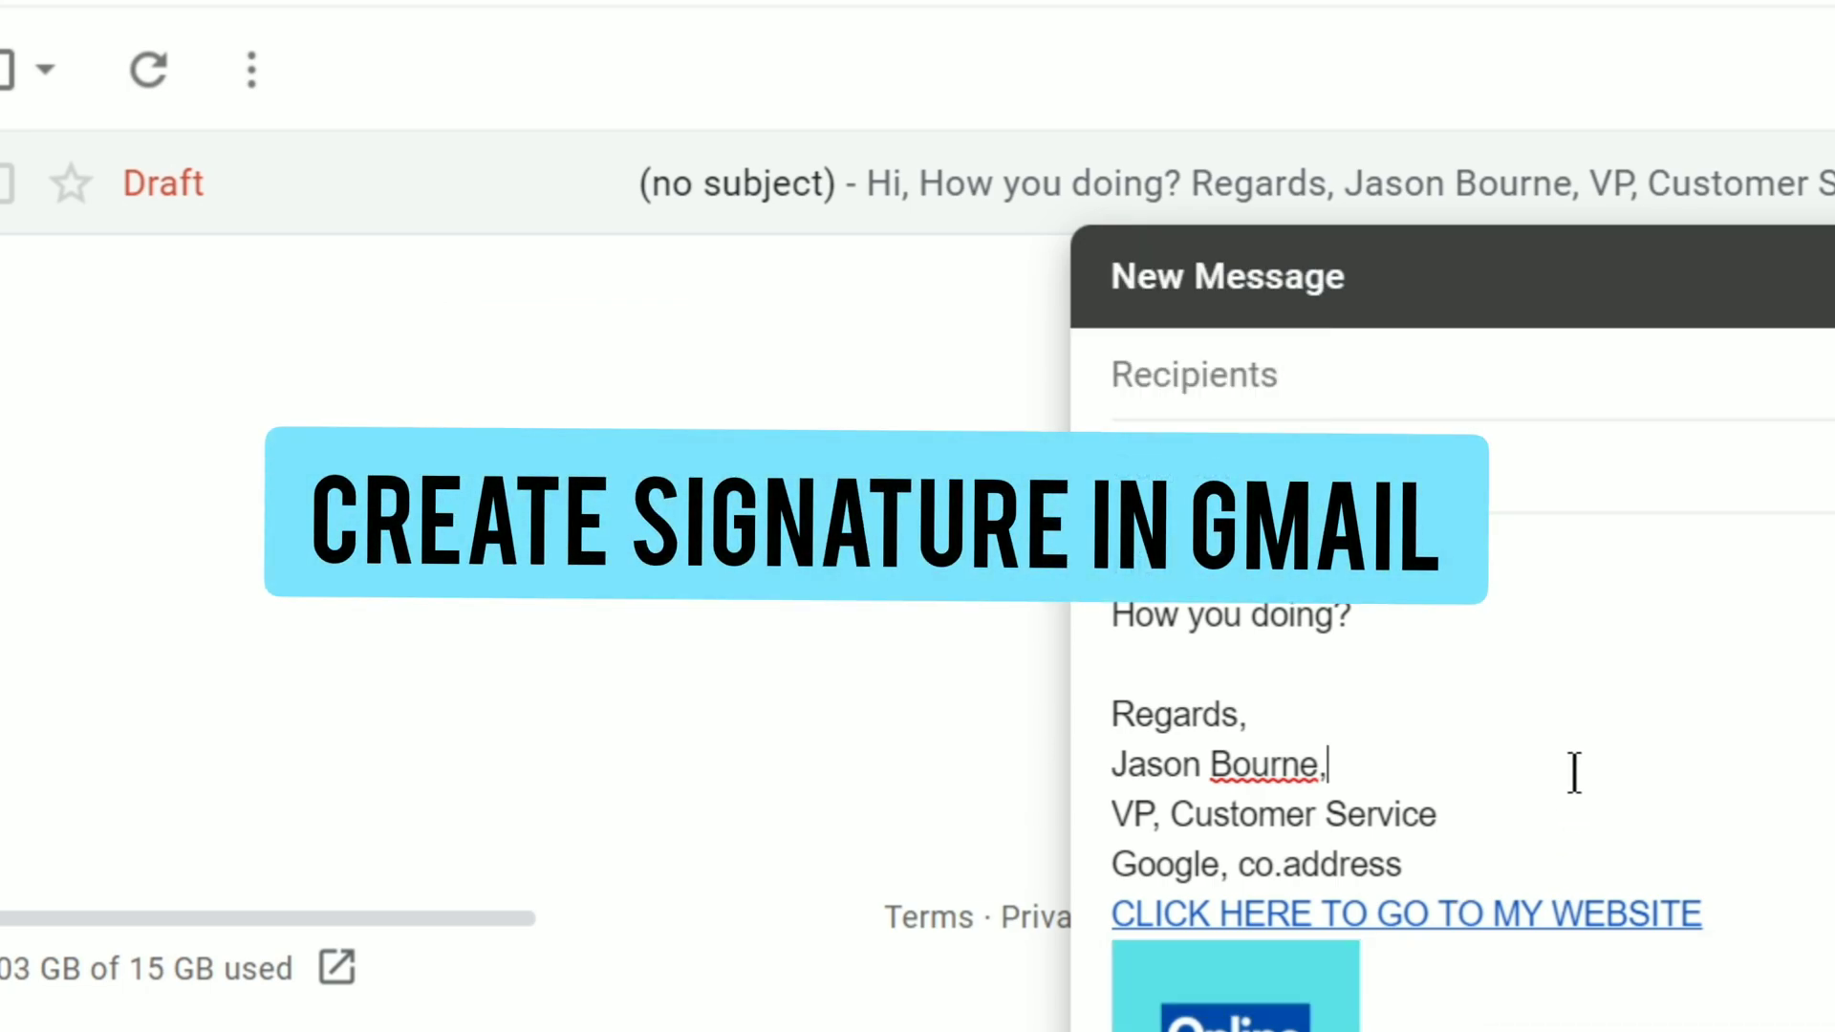
click(1425, 911)
click(1282, 705)
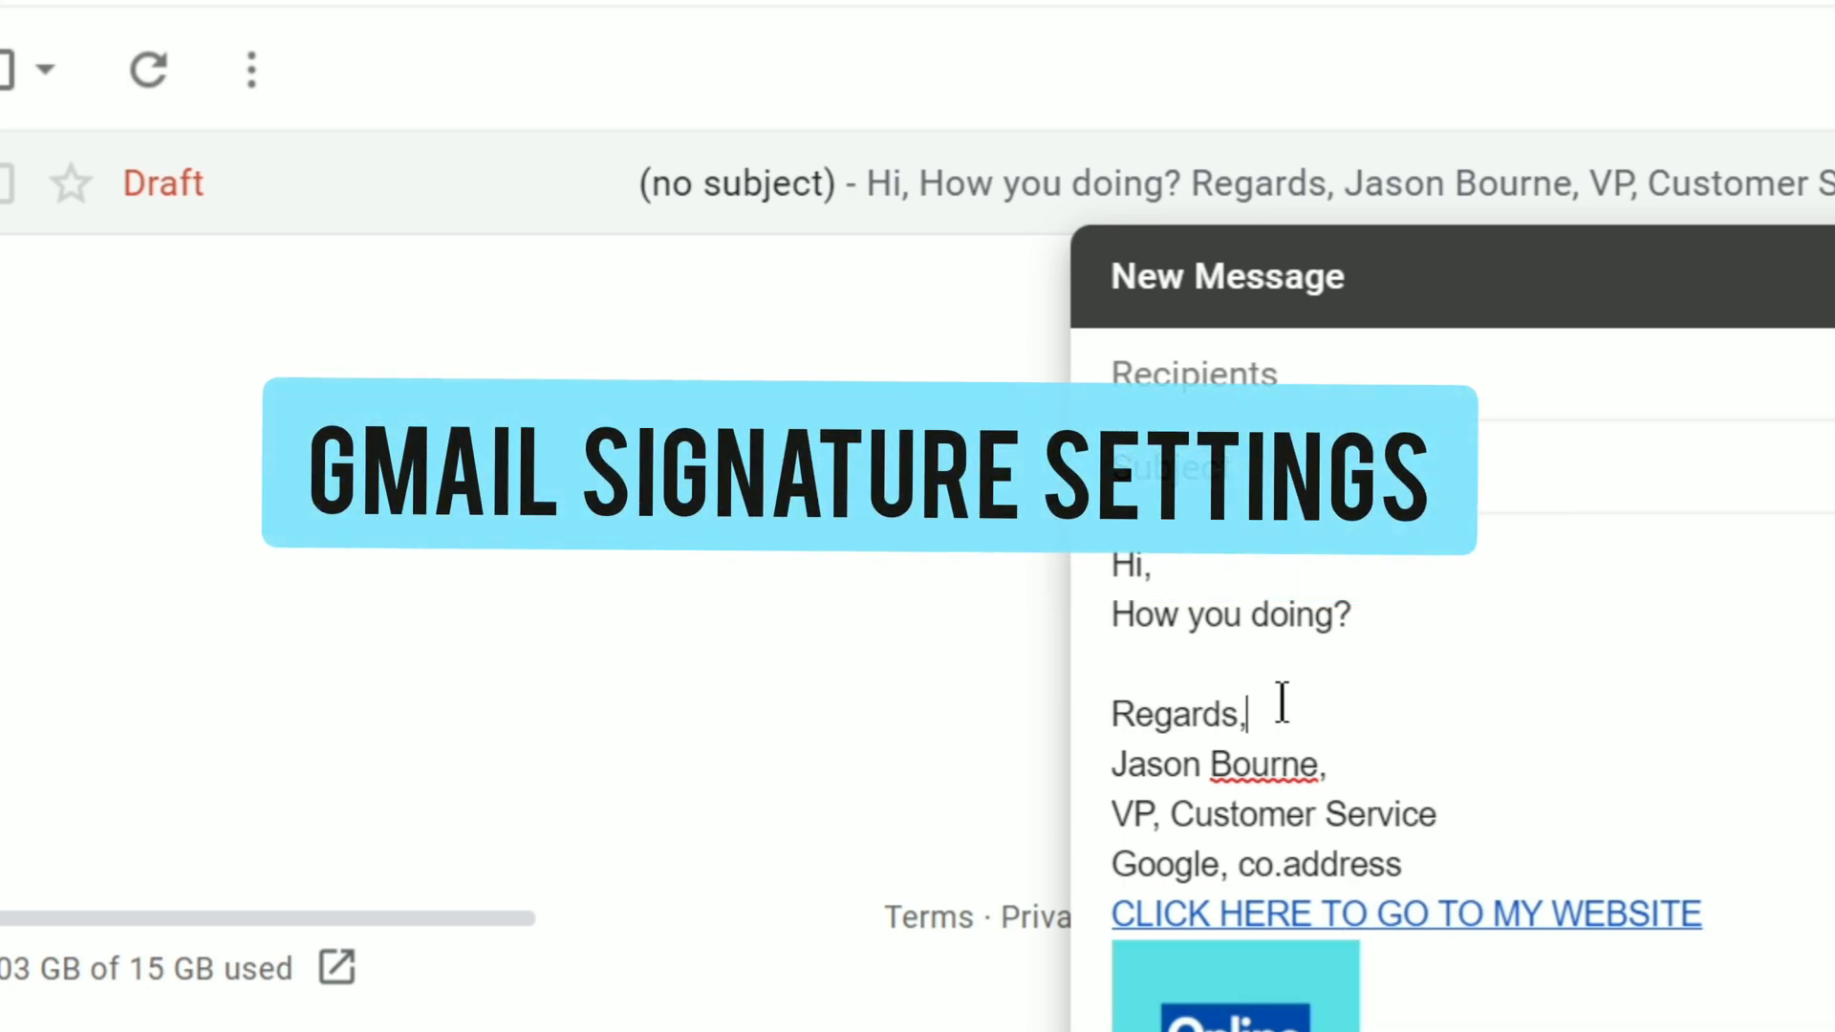
click(1541, 887)
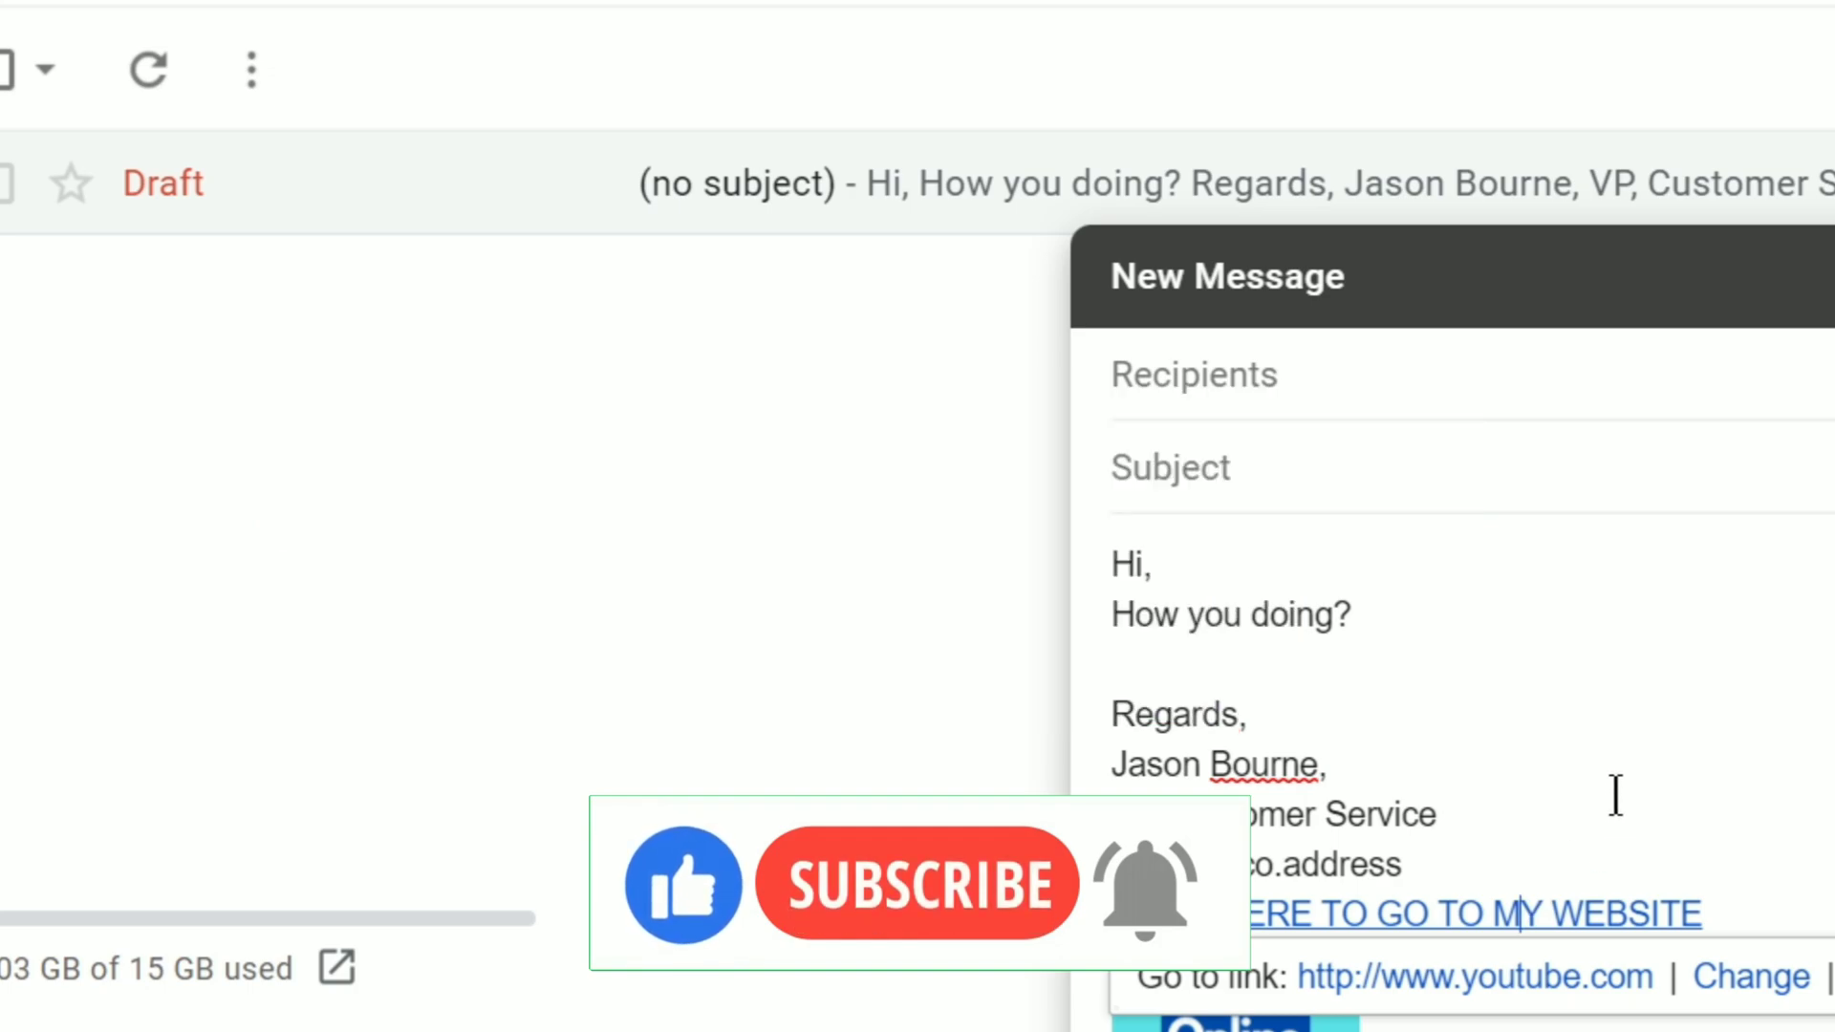
click(1610, 794)
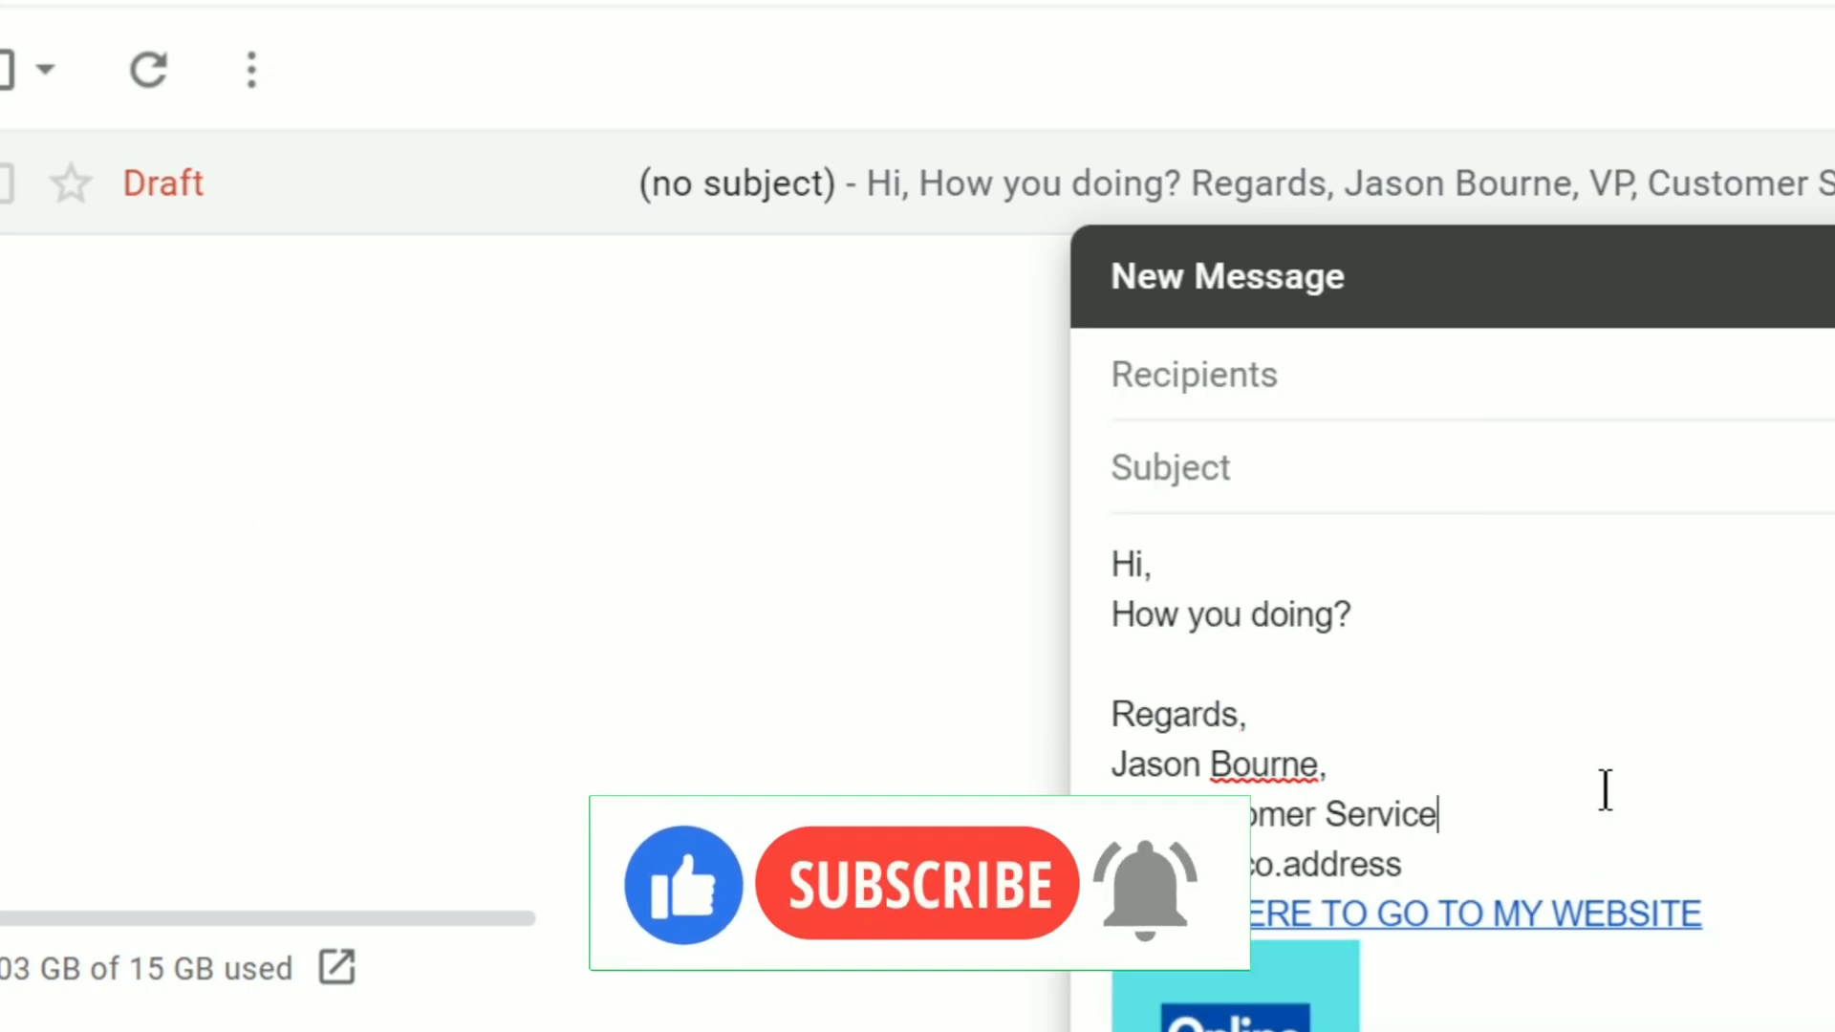